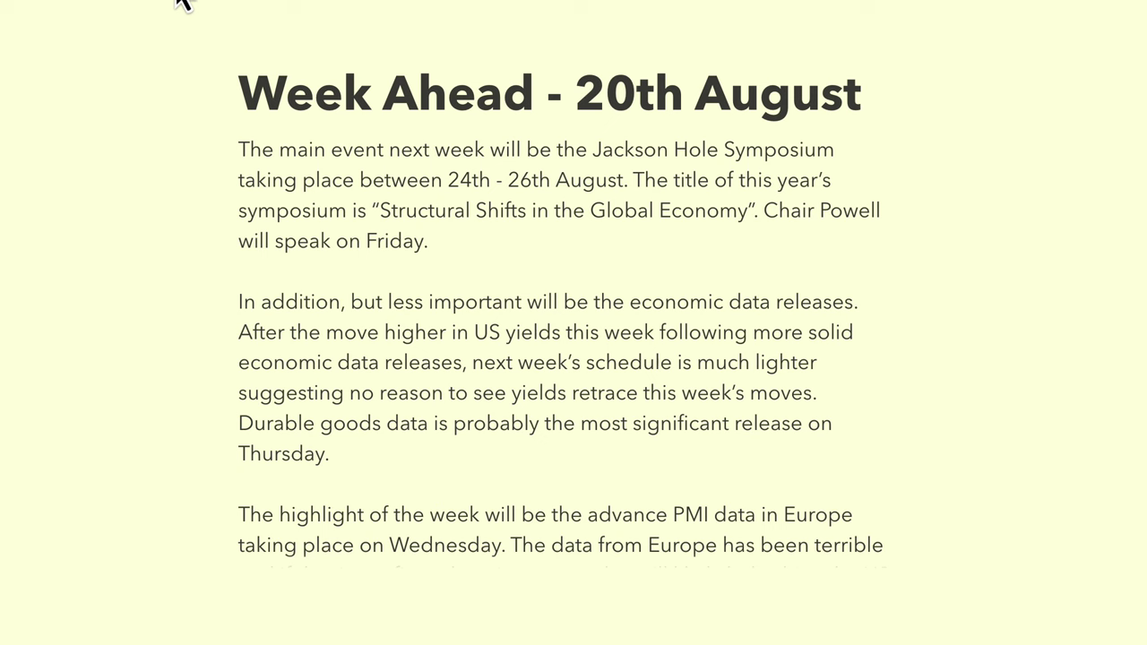
# - View the 19th August weekly videos on the Trading Videos page, then switch to the TRADING180 fundamental spreadsheet's Pairs sheet
pyautogui.click(146, 0)
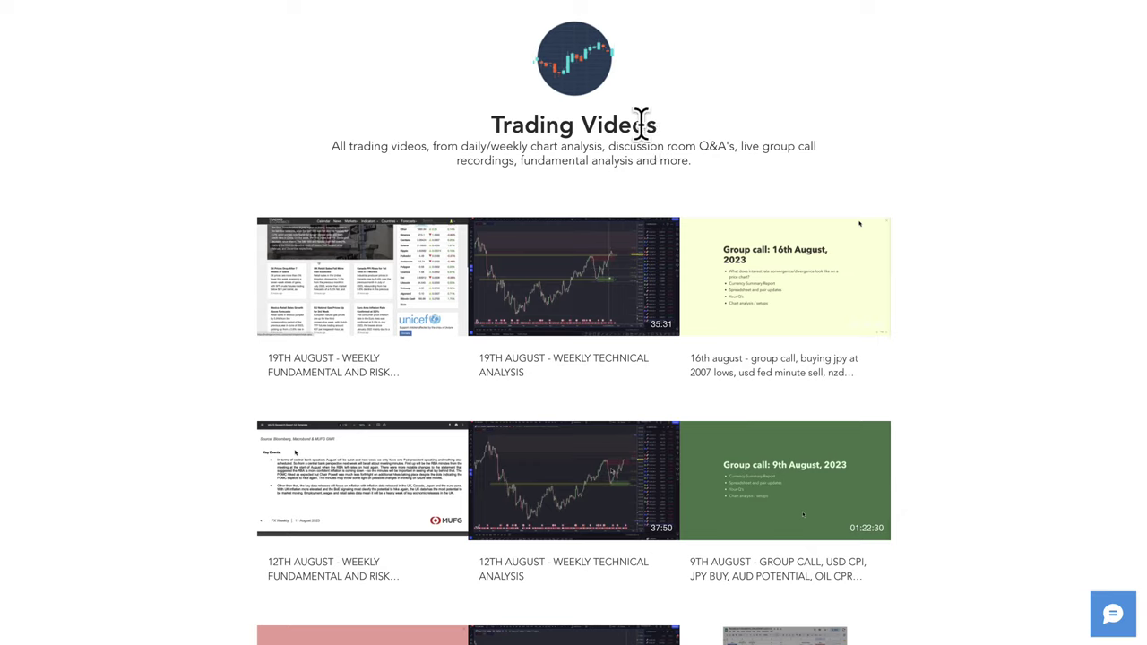
pyautogui.moveTo(358, 321)
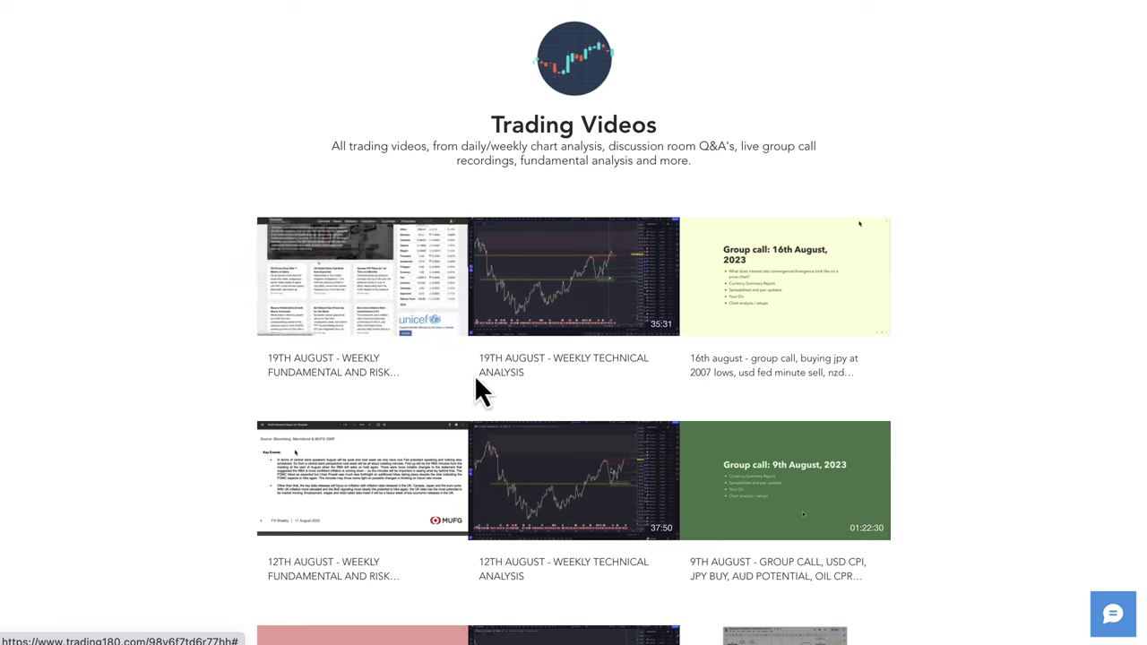
pyautogui.moveTo(561, 310)
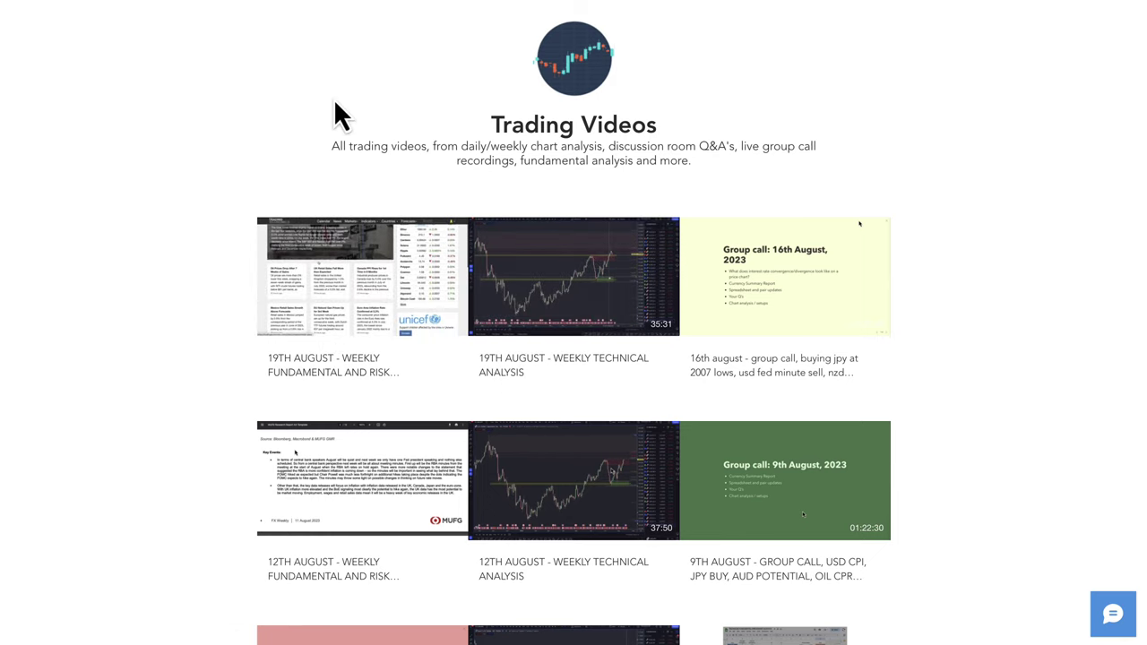
pyautogui.click(394, 2)
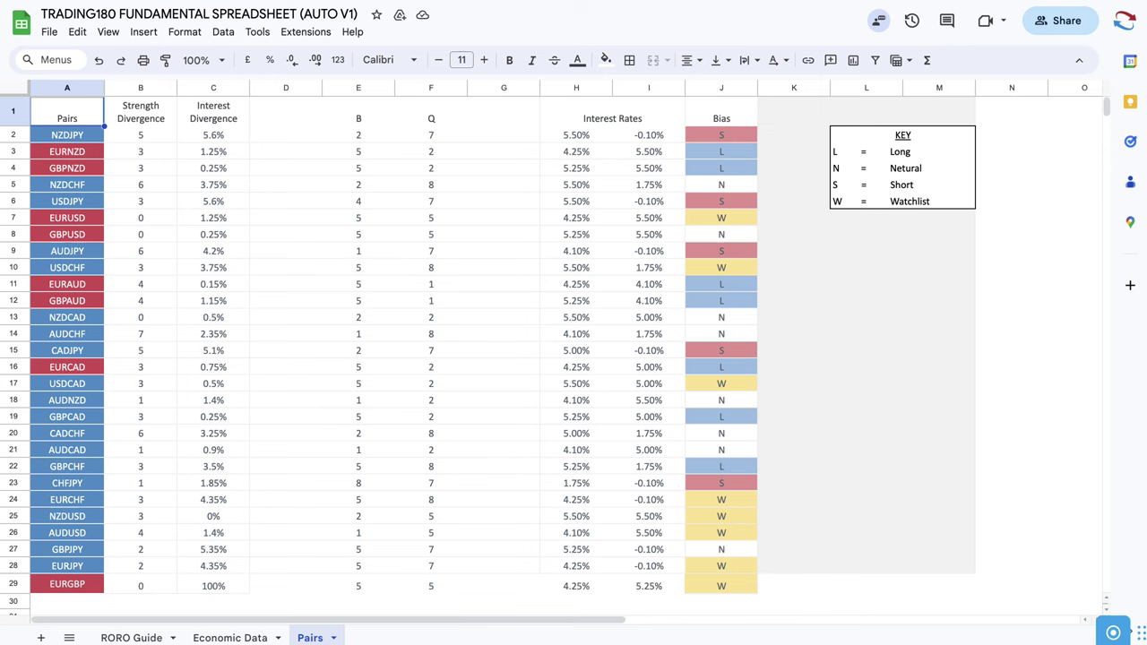
# - Switch to TradingView and examine the DXY daily chart with its price history back to March
pyautogui.click(134, 0)
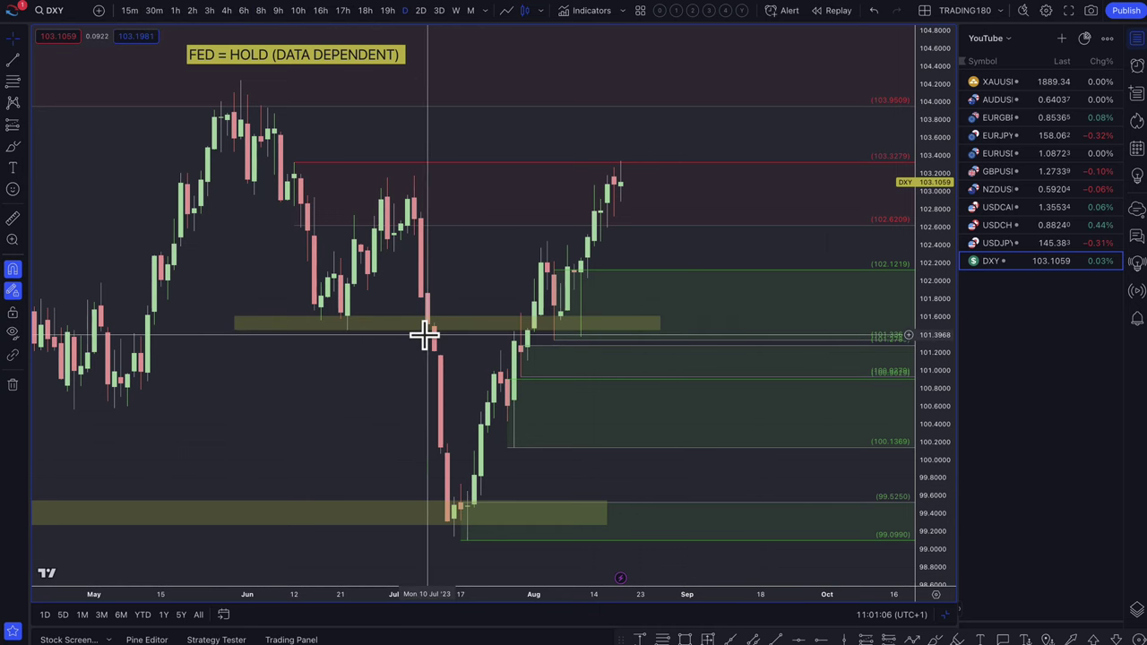
pyautogui.moveTo(436, 333); pyautogui.dragTo(545, 357)
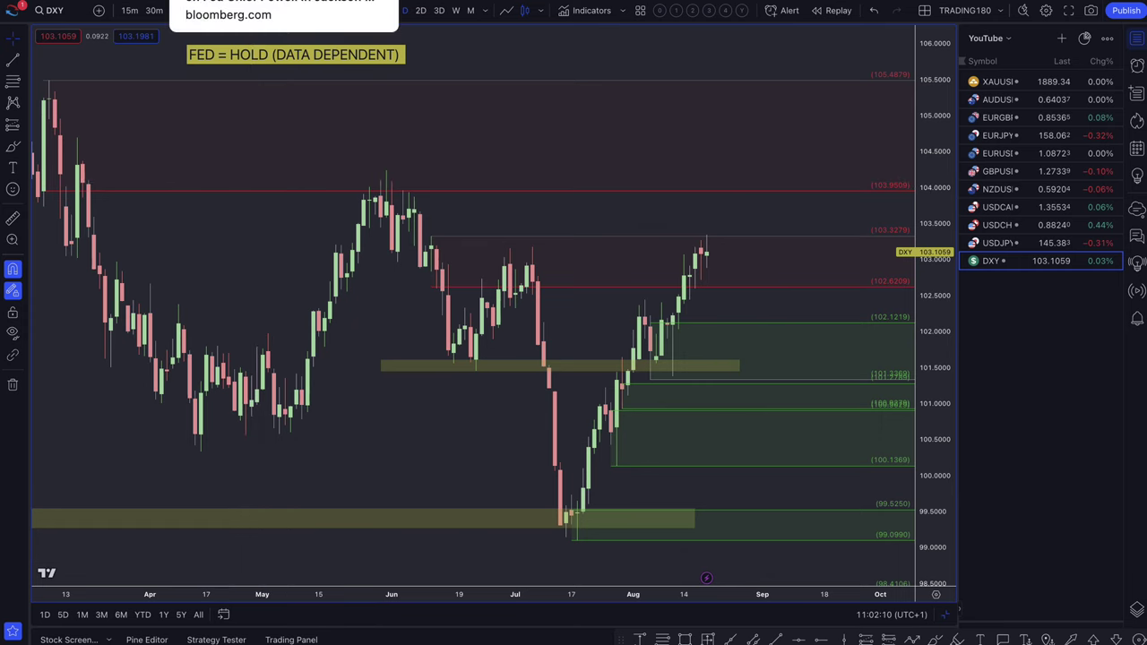
# - Switch to the Bloomberg article on Fed Chief Powell in Jackson Hole and read down to the Bloomberg Economics comment
pyautogui.click(269, 2)
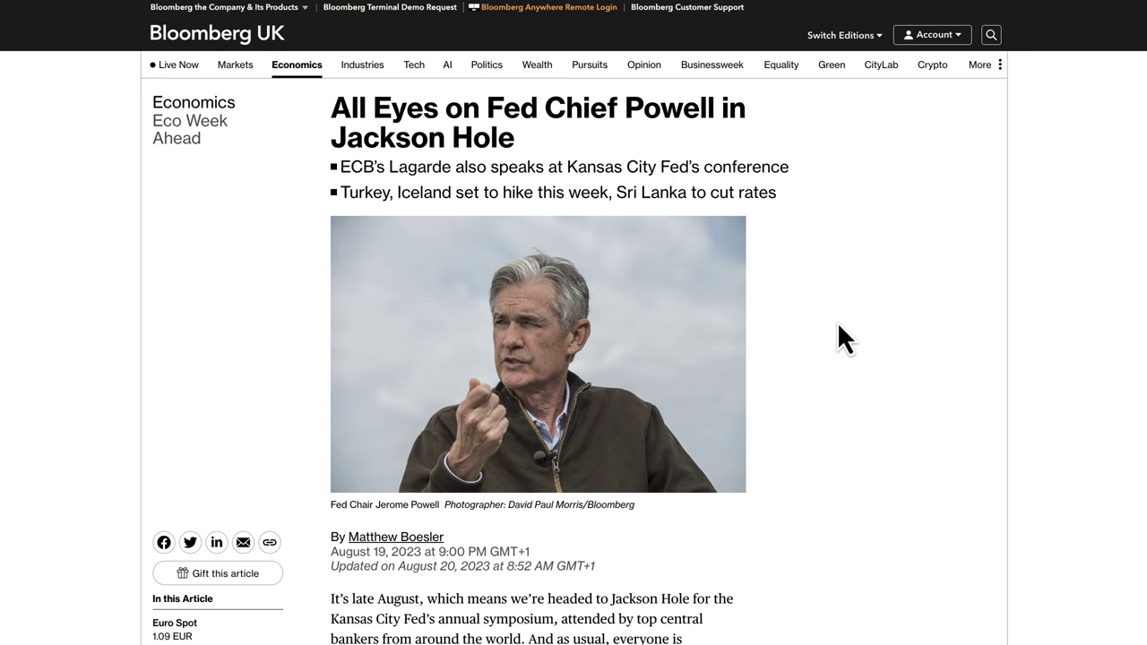
pyautogui.scroll(-4, 839, 327)
pyautogui.scroll(2, 602, 267)
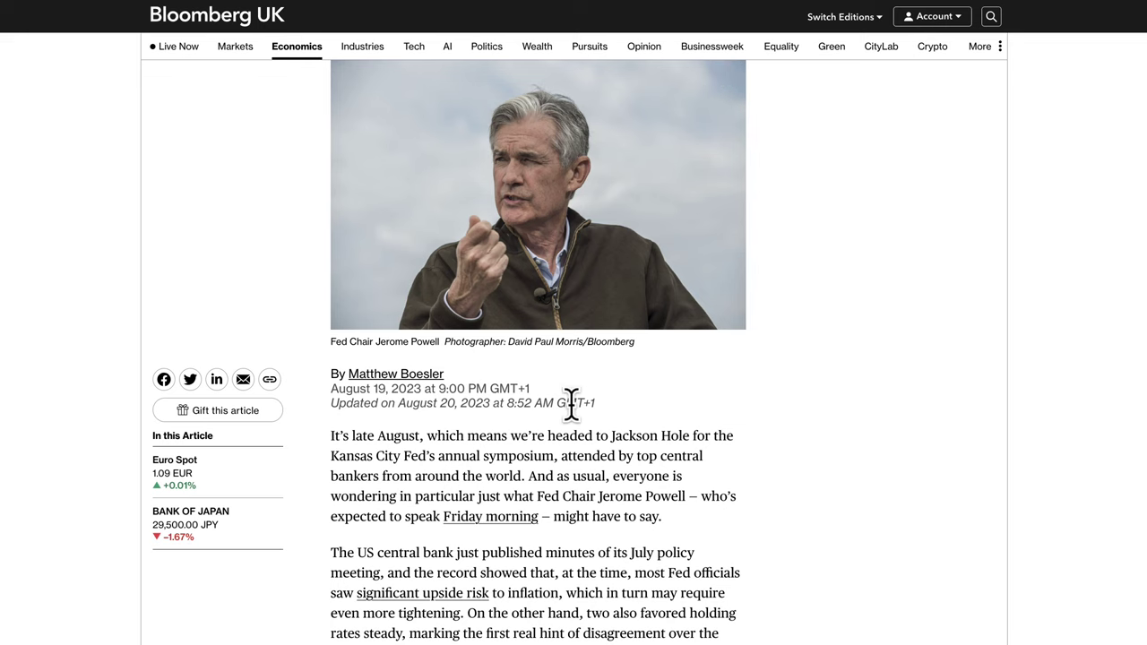
pyautogui.scroll(-3, 572, 403)
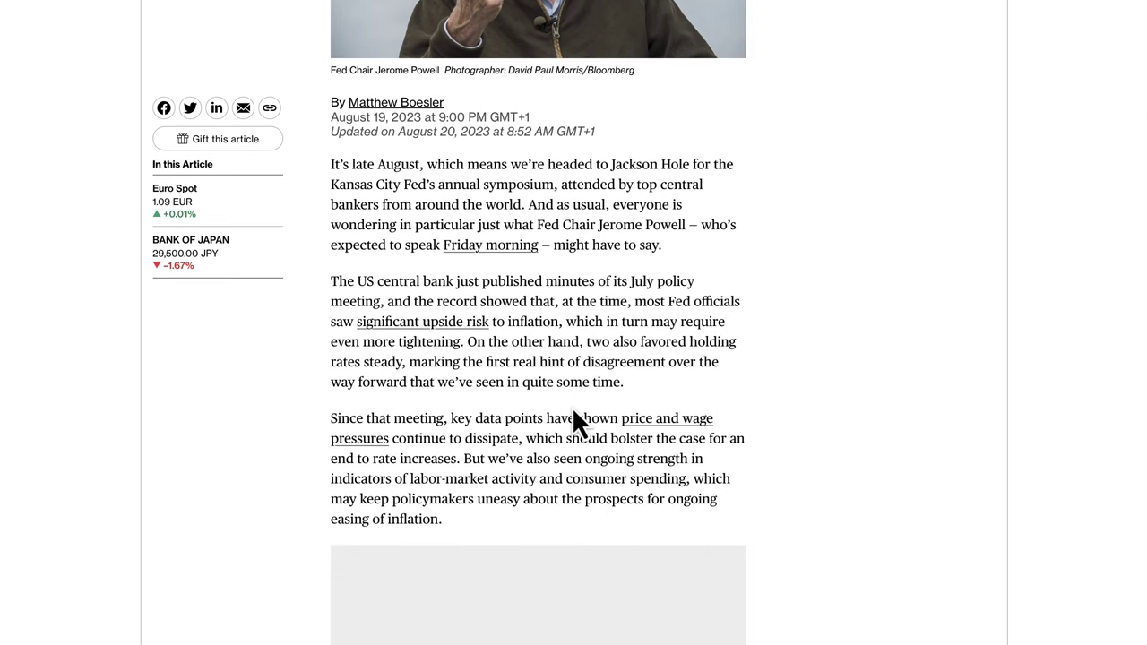
pyautogui.scroll(-6, 574, 421)
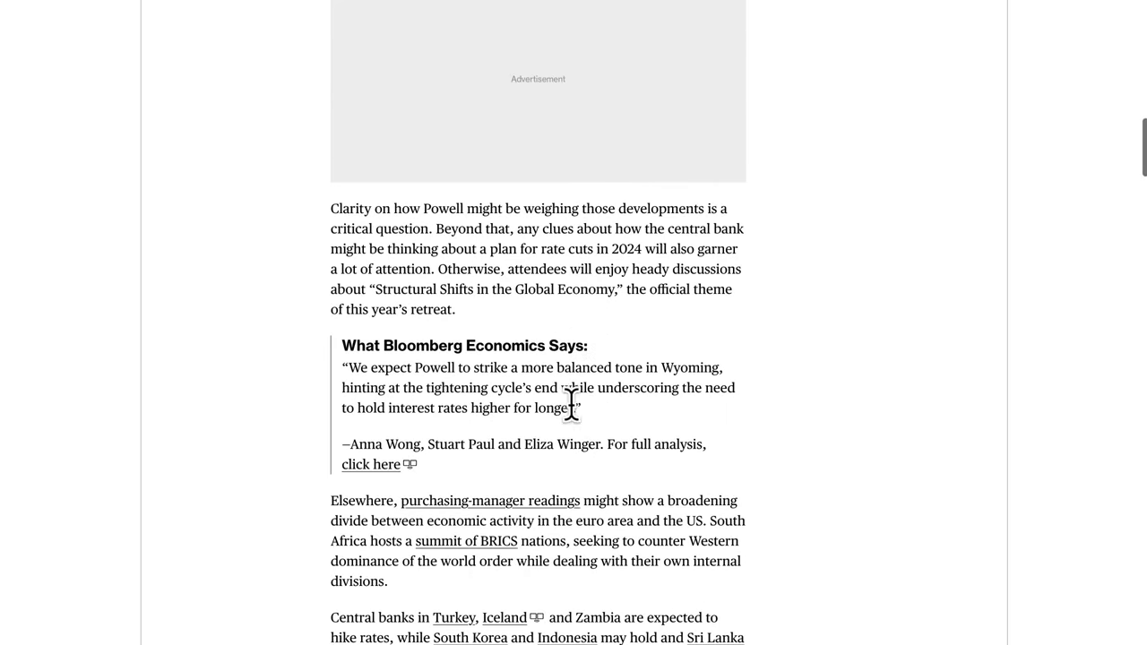
# - Highlight the "What Bloomberg Economics Says" quote, then only its part about holding interest rates higher for longer
pyautogui.moveTo(342, 346); pyautogui.dragTo(564, 390)
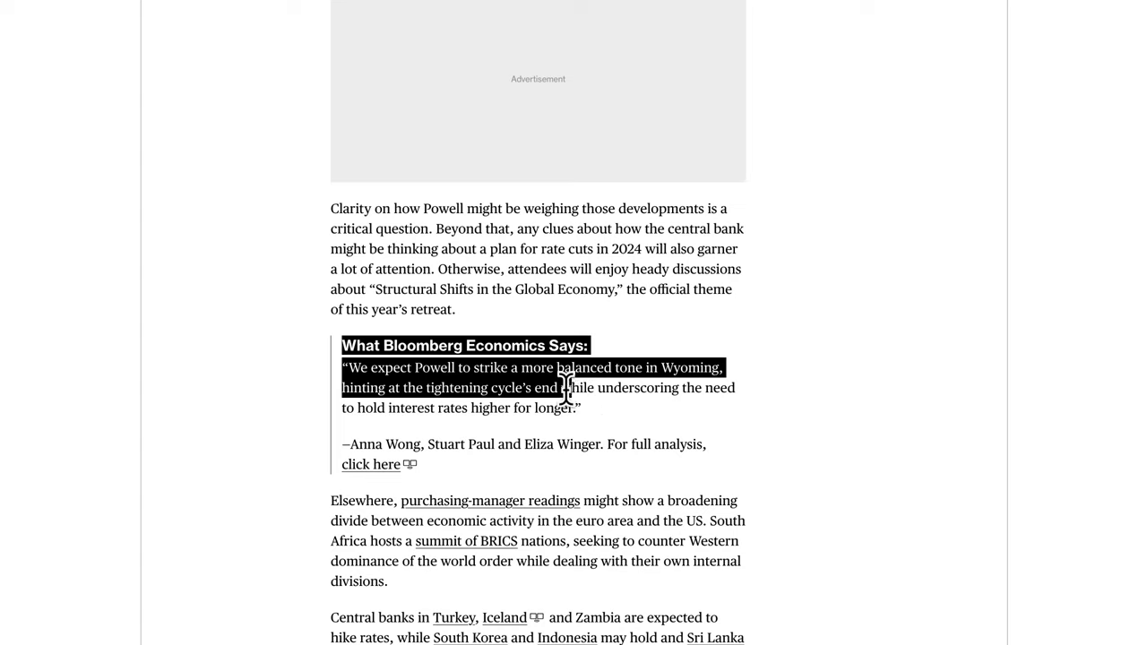
pyautogui.moveTo(565, 390); pyautogui.dragTo(584, 429)
pyautogui.click(559, 389)
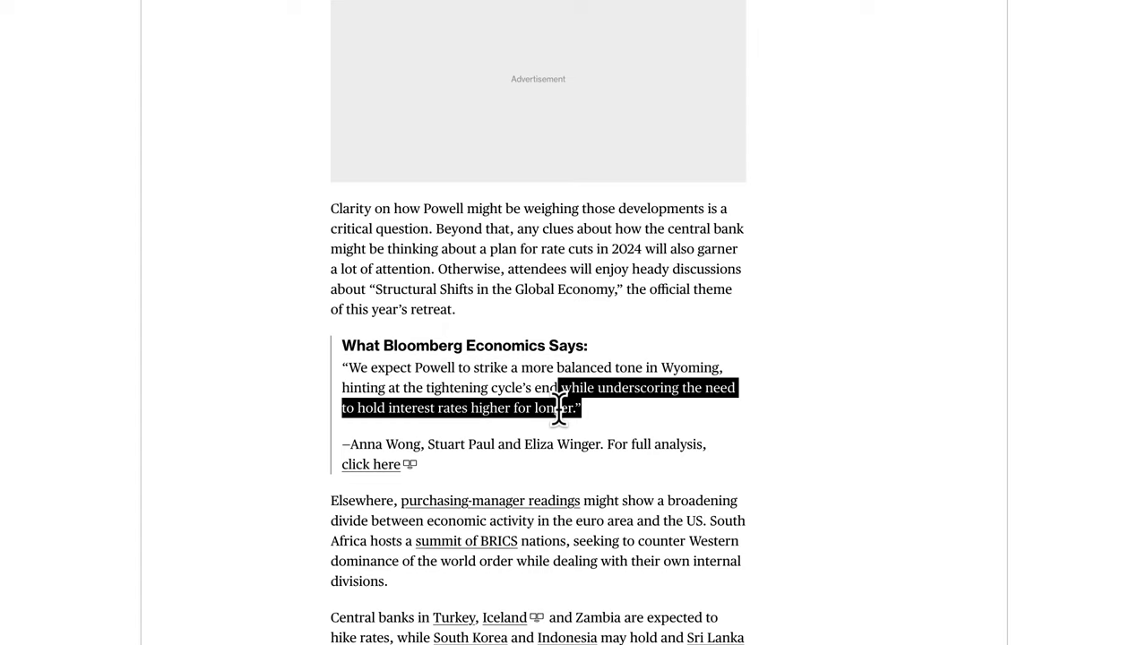
pyautogui.moveTo(571, 387); pyautogui.dragTo(562, 387)
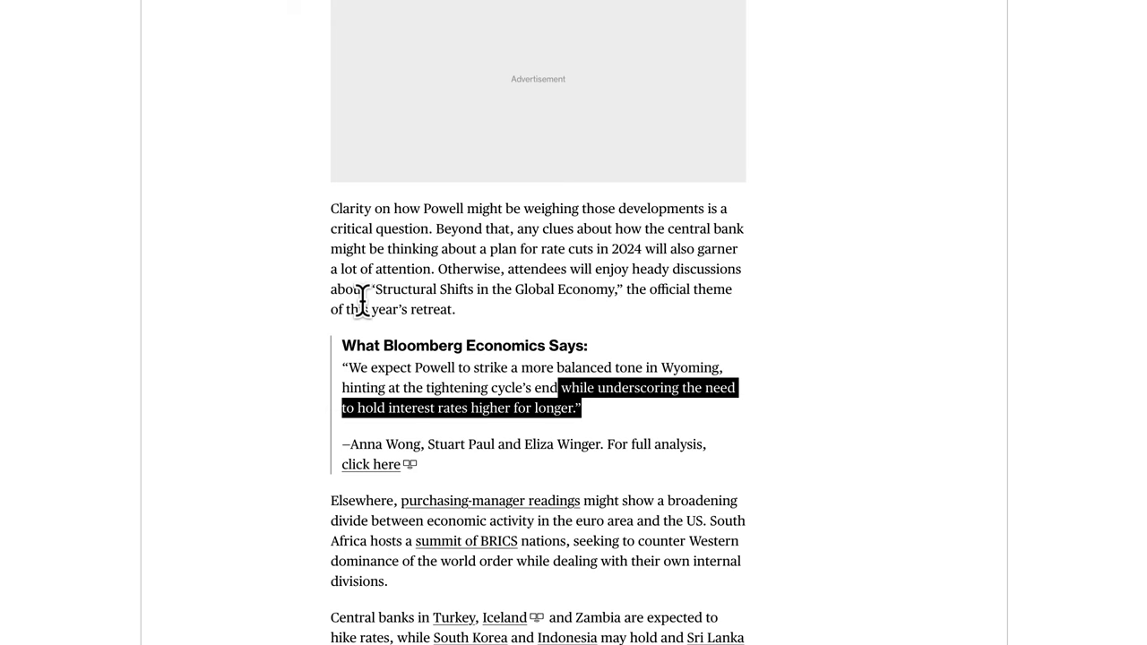
# - Return to the DXY chart in TradingView and move the dashed path's last point to about 103.2 in mid-September
pyautogui.scroll(6, 363, 303)
pyautogui.moveTo(240, 49)
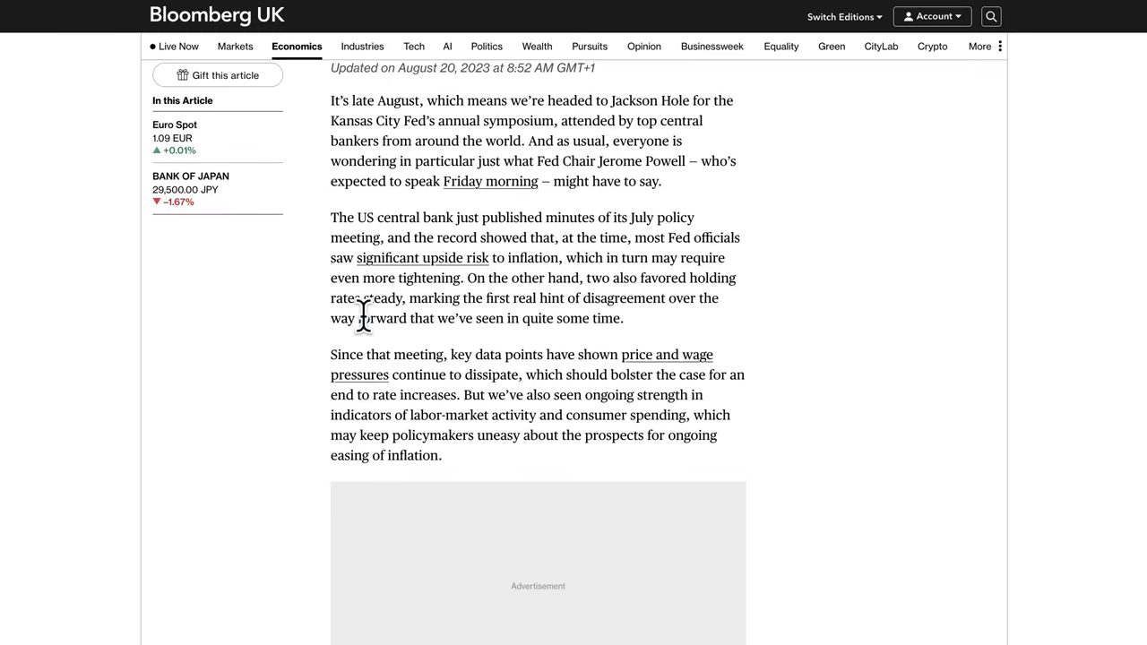
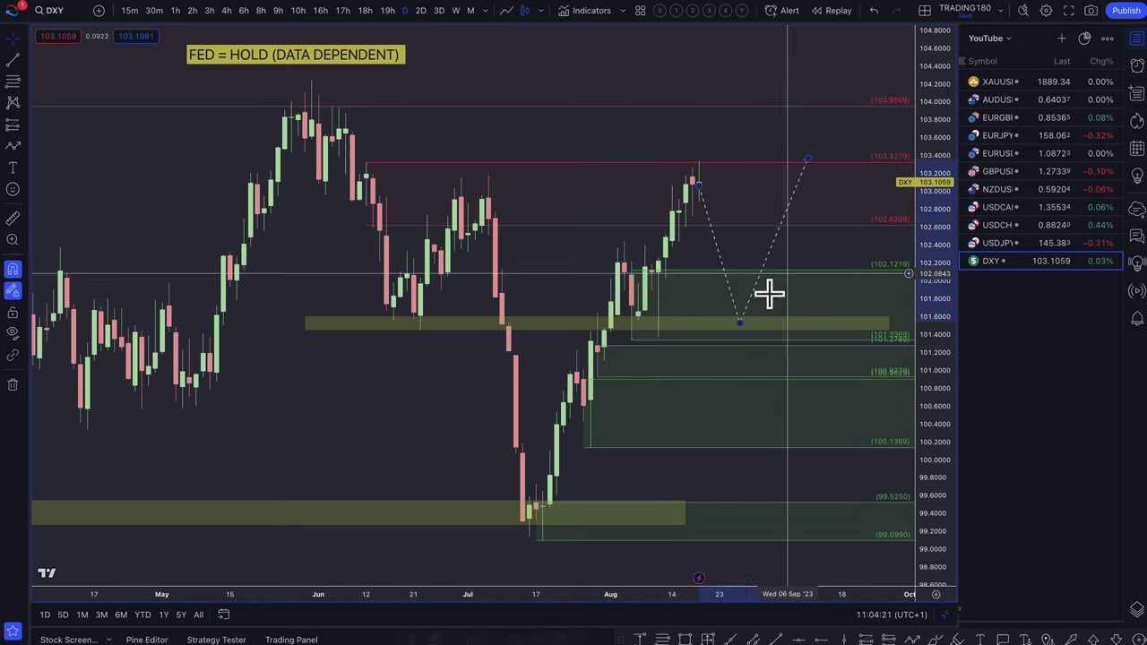
pyautogui.moveTo(810, 161); pyautogui.dragTo(814, 170)
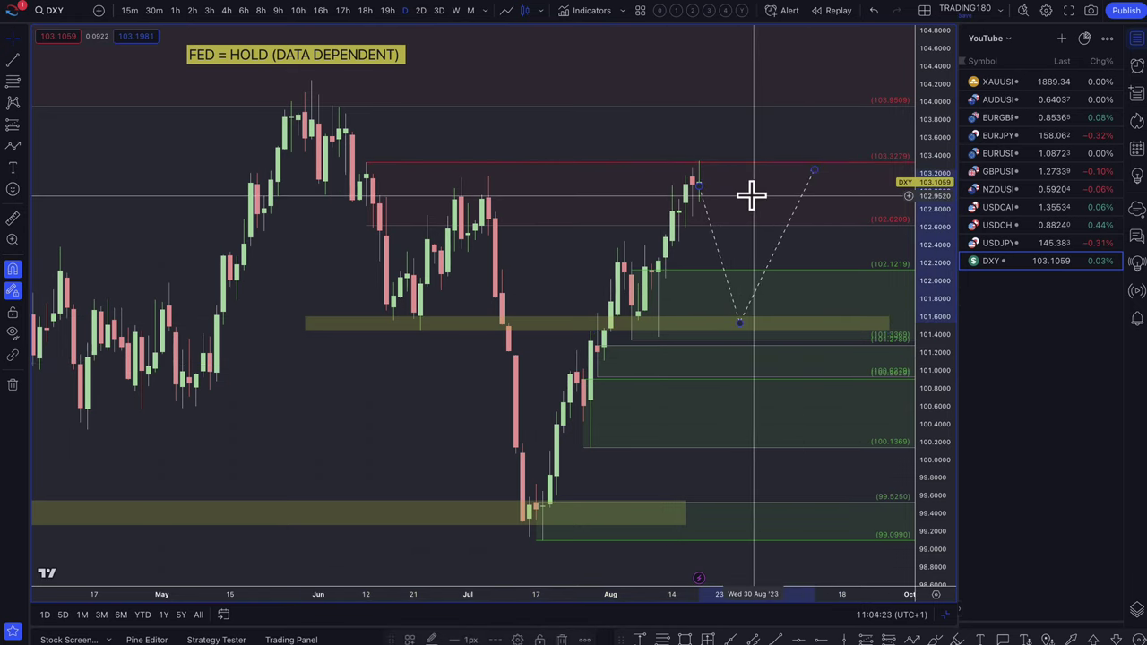
# - Draw a second dashed zigzag path from the latest DXY candle through about 104.3, 101.6, 104.3 and 101.4, ending near 104.3 in November
pyautogui.scroll(-3, 730, 231)
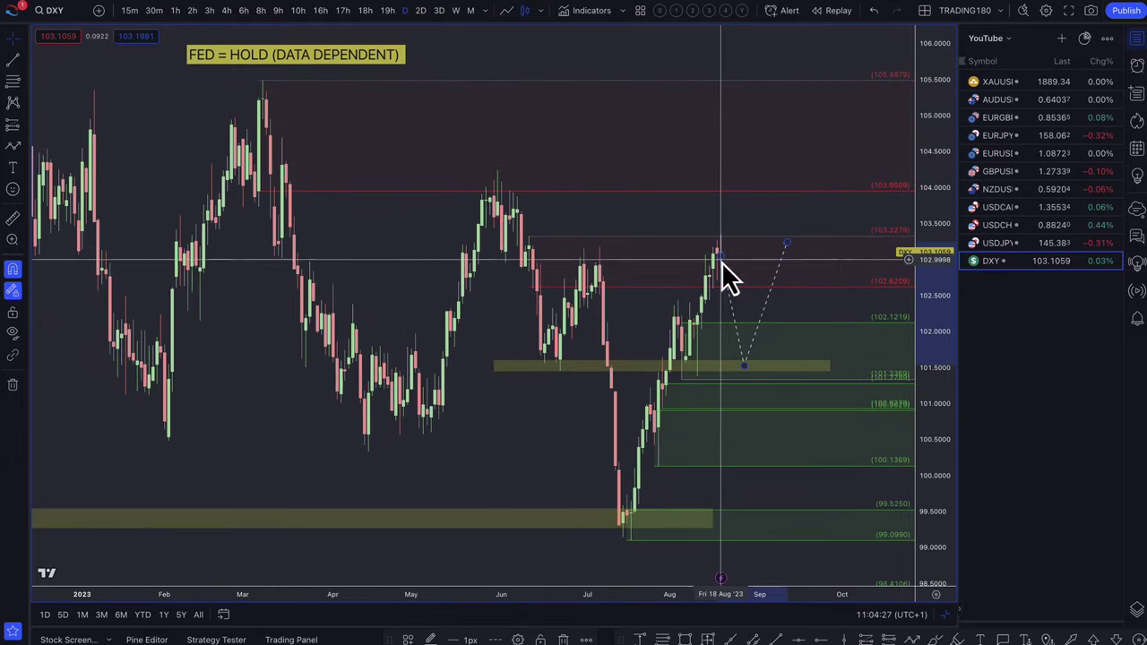
pyautogui.click(13, 147)
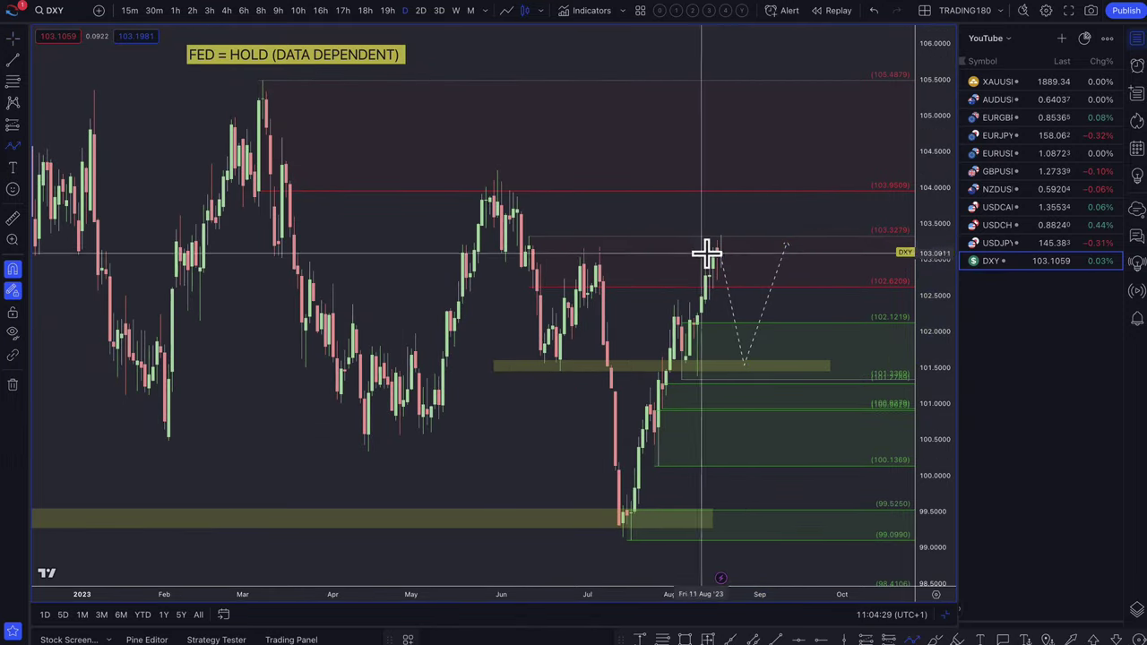
pyautogui.click(723, 244)
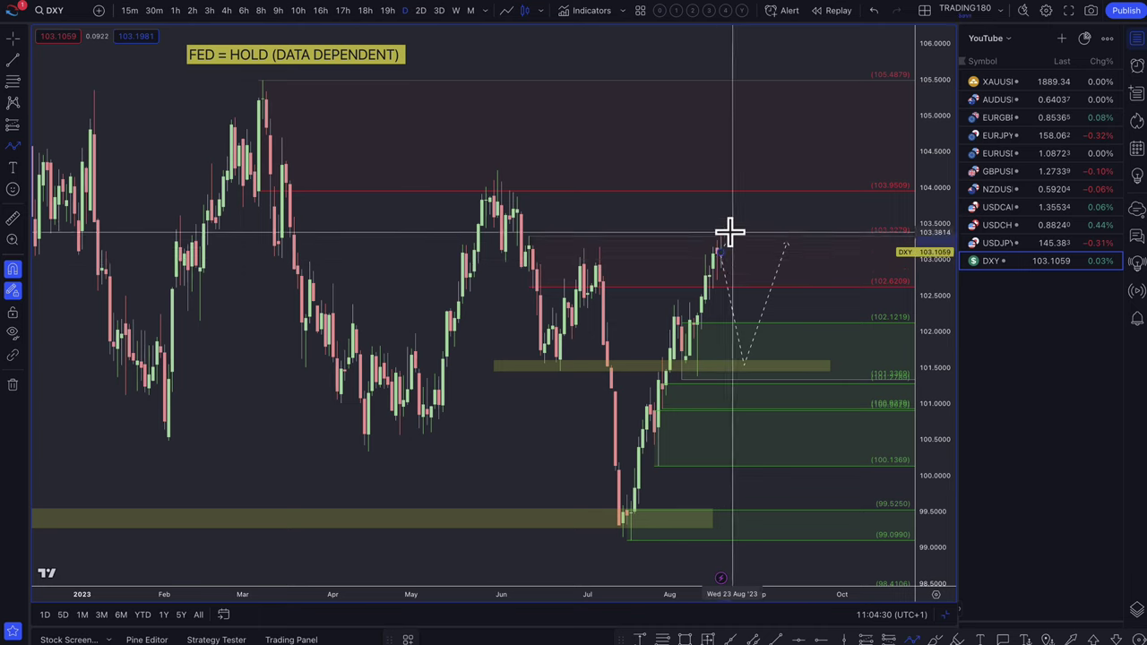
pyautogui.click(755, 164)
pyautogui.click(835, 362)
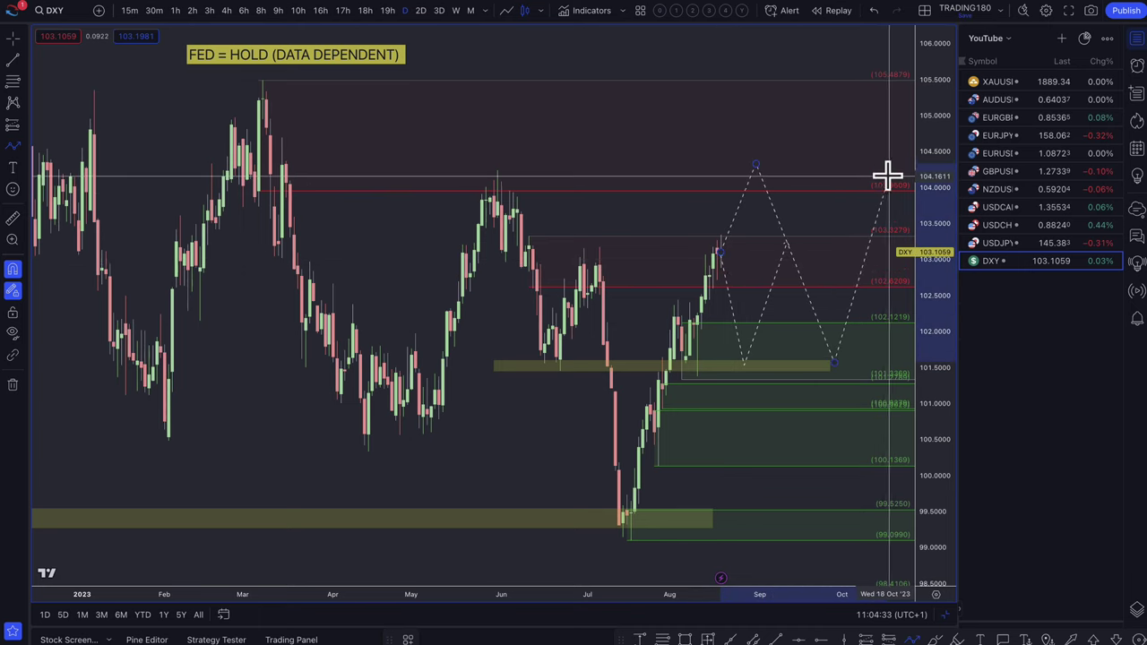
pyautogui.click(886, 174)
pyautogui.hscroll(4, 886, 174)
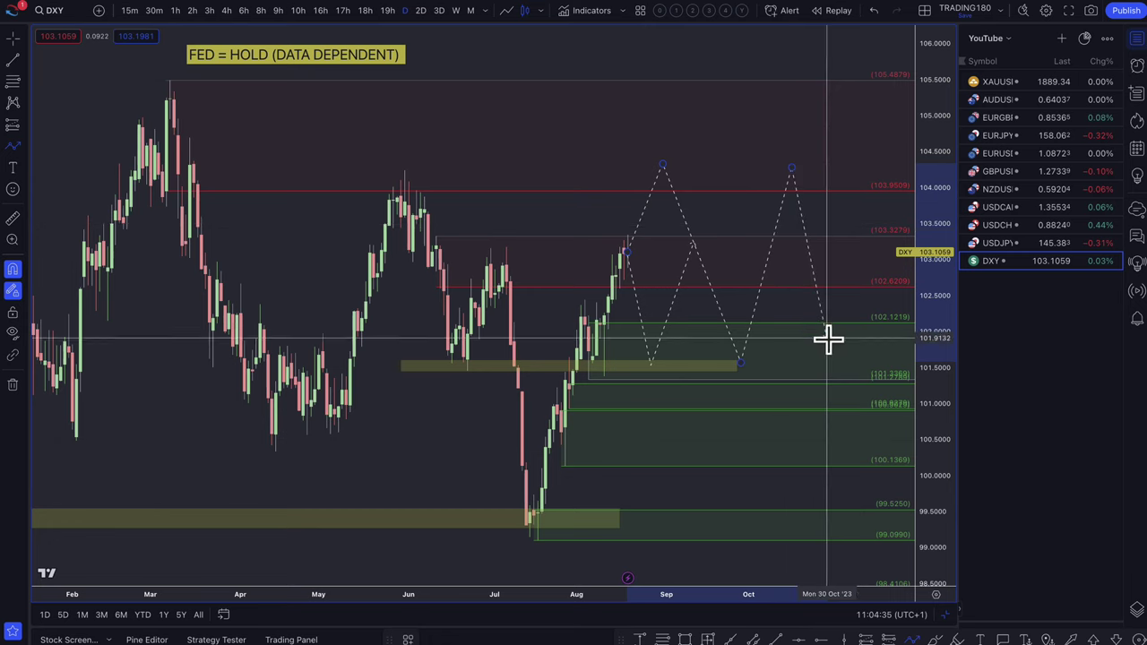
pyautogui.click(836, 373)
pyautogui.doubleClick(867, 168)
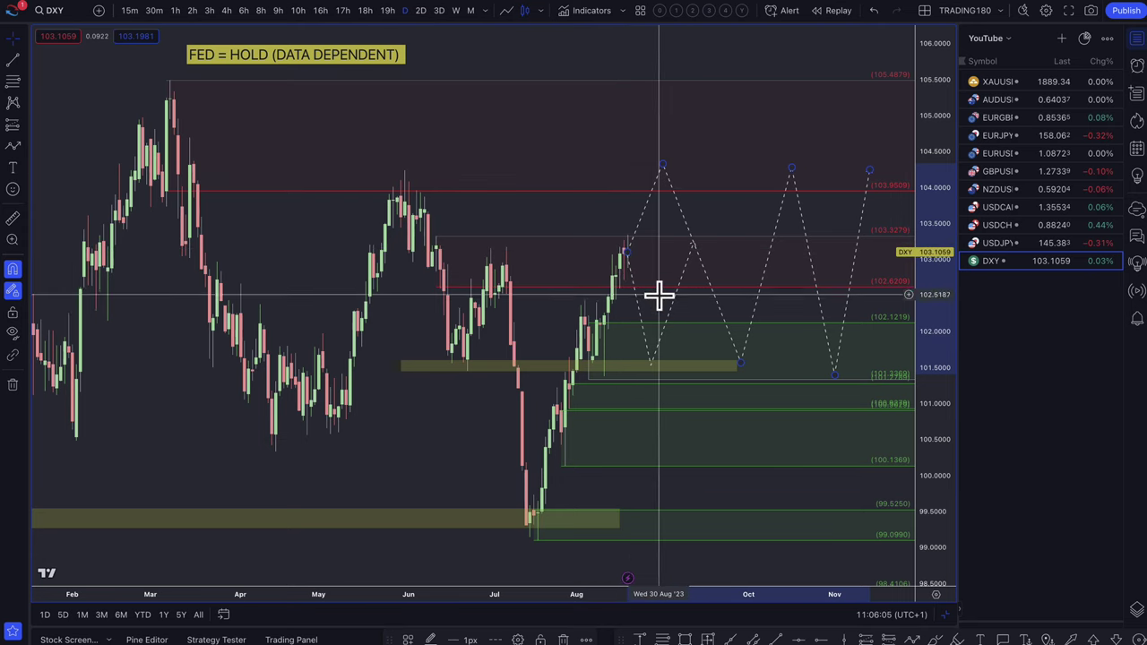
pyautogui.click(692, 242)
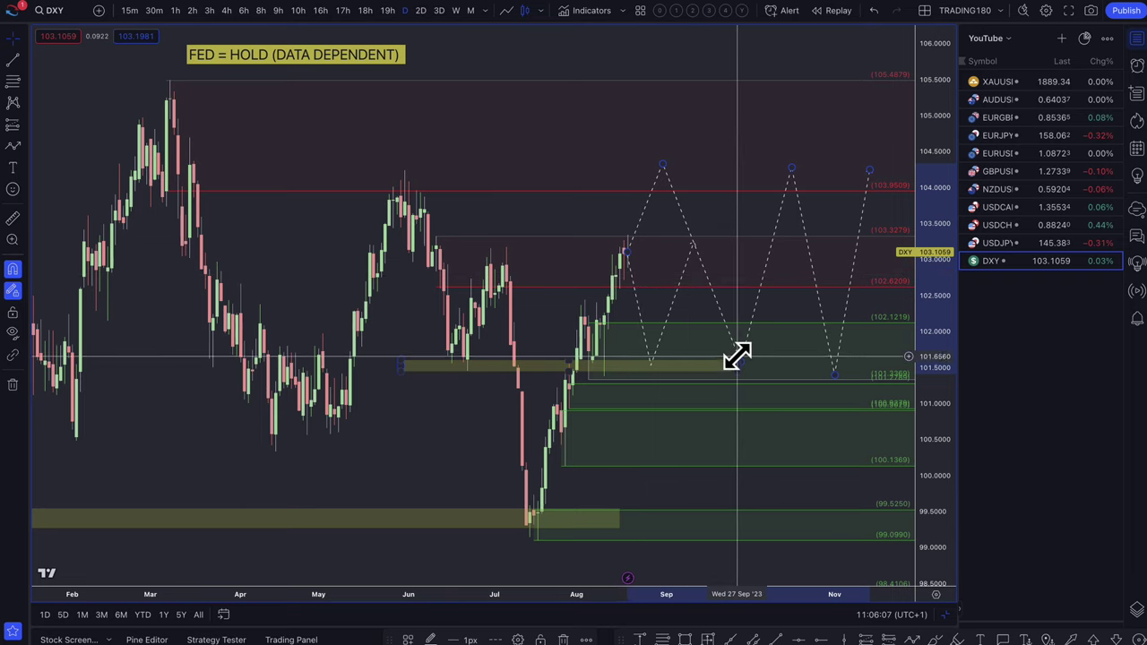
pyautogui.moveTo(737, 361); pyautogui.dragTo(739, 365)
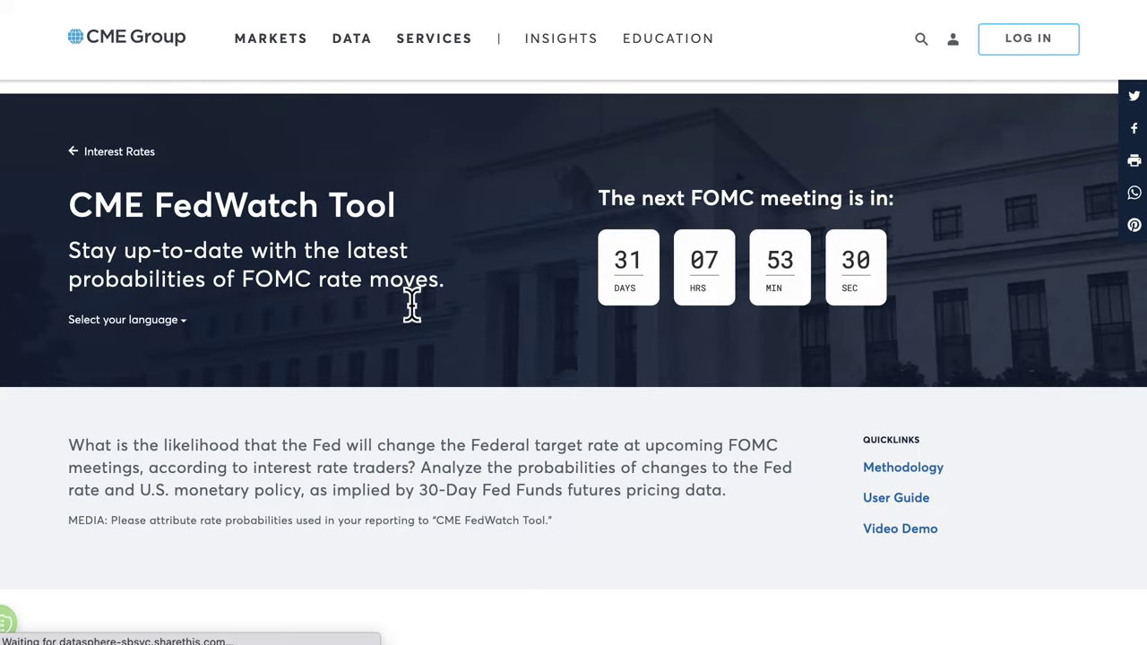
# - Examine the target rate probabilities for the 20 Sep 2023 Fed meeting and the FOMC countdown in the CME FedWatch Tool
pyautogui.scroll(-1, 418, 317)
pyautogui.scroll(-4, 406, 296)
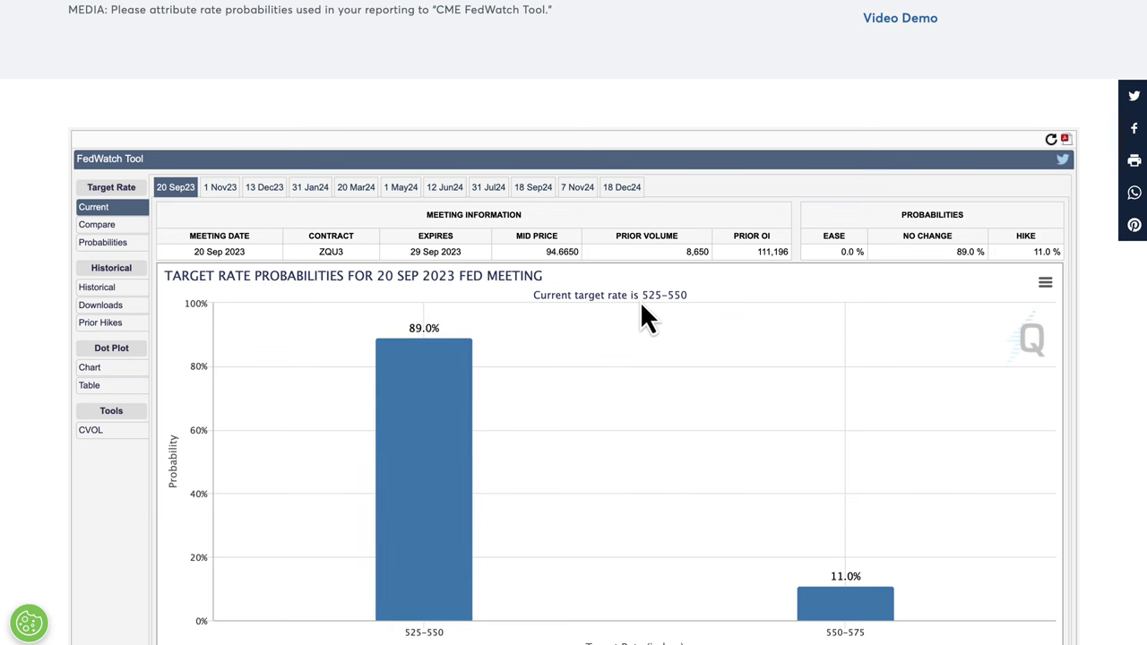
pyautogui.scroll(6, 753, 152)
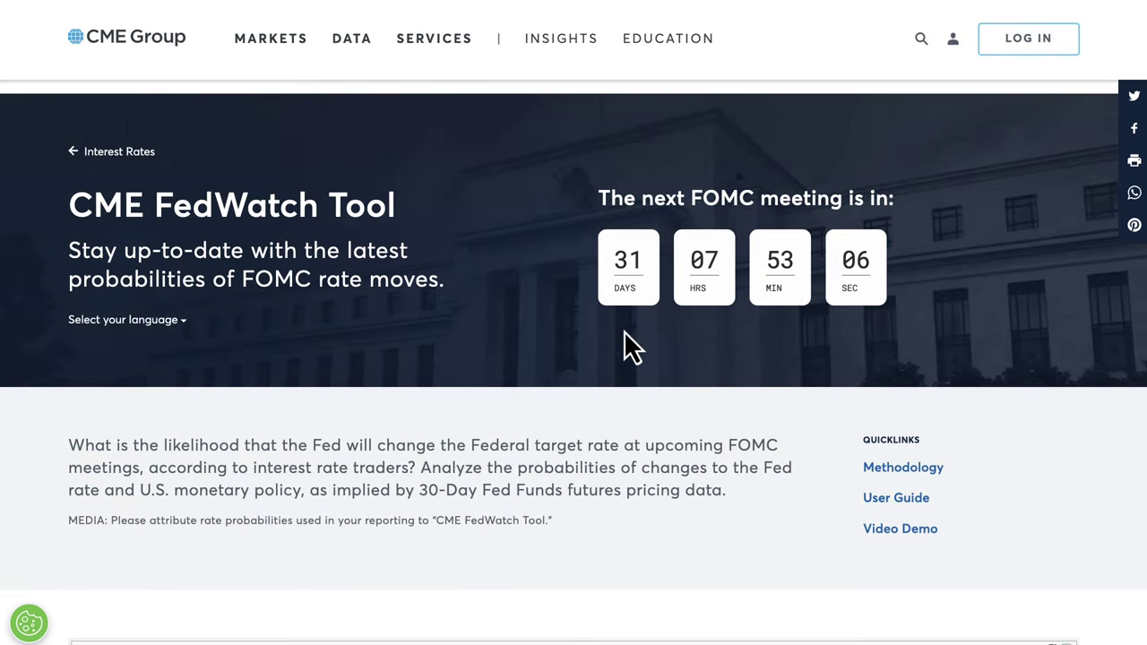
pyautogui.scroll(-3, 622, 350)
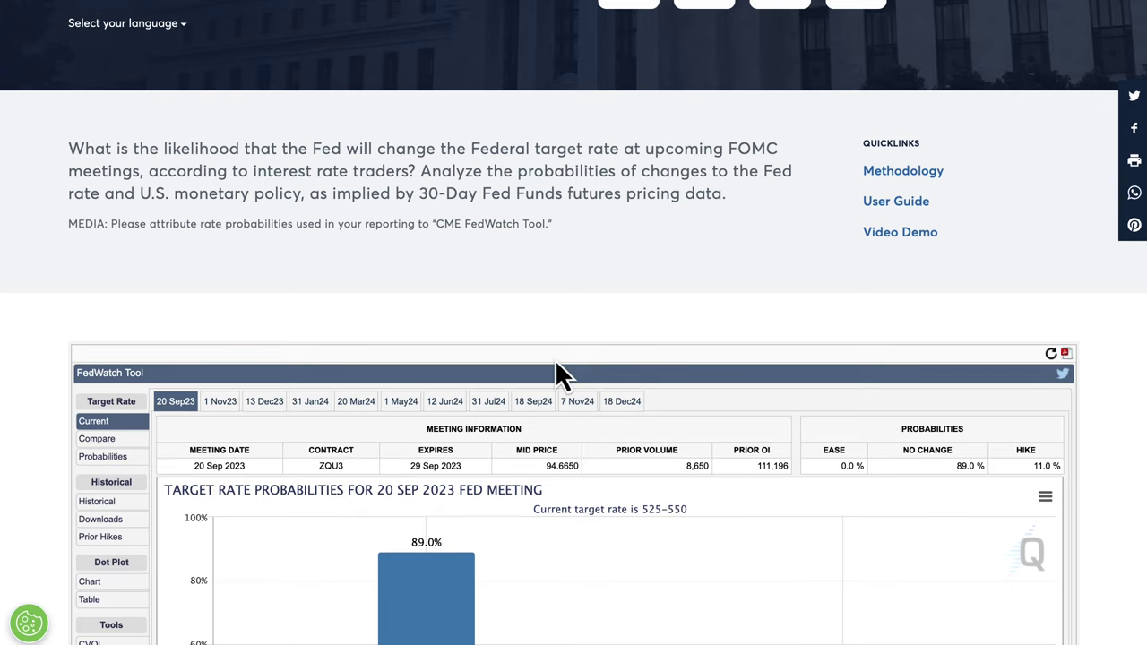
pyautogui.scroll(-3, 555, 359)
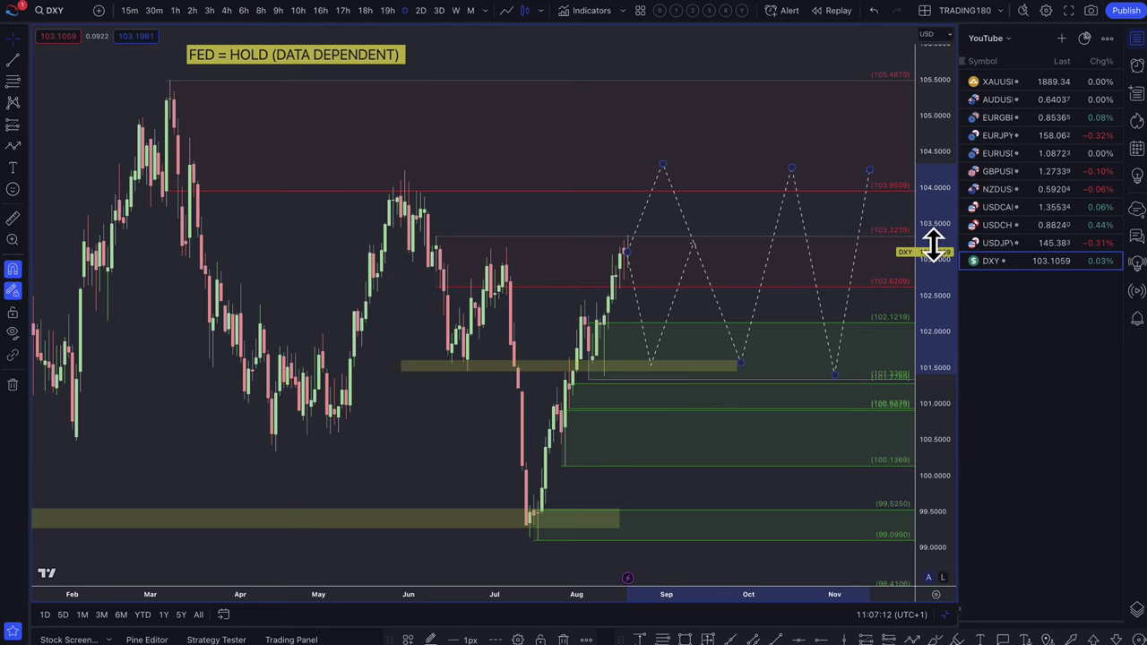
# - Open the USDJPY daily chart from the TradingView watchlist and examine its price zones back to October
pyautogui.click(994, 243)
pyautogui.scroll(-4, 704, 337)
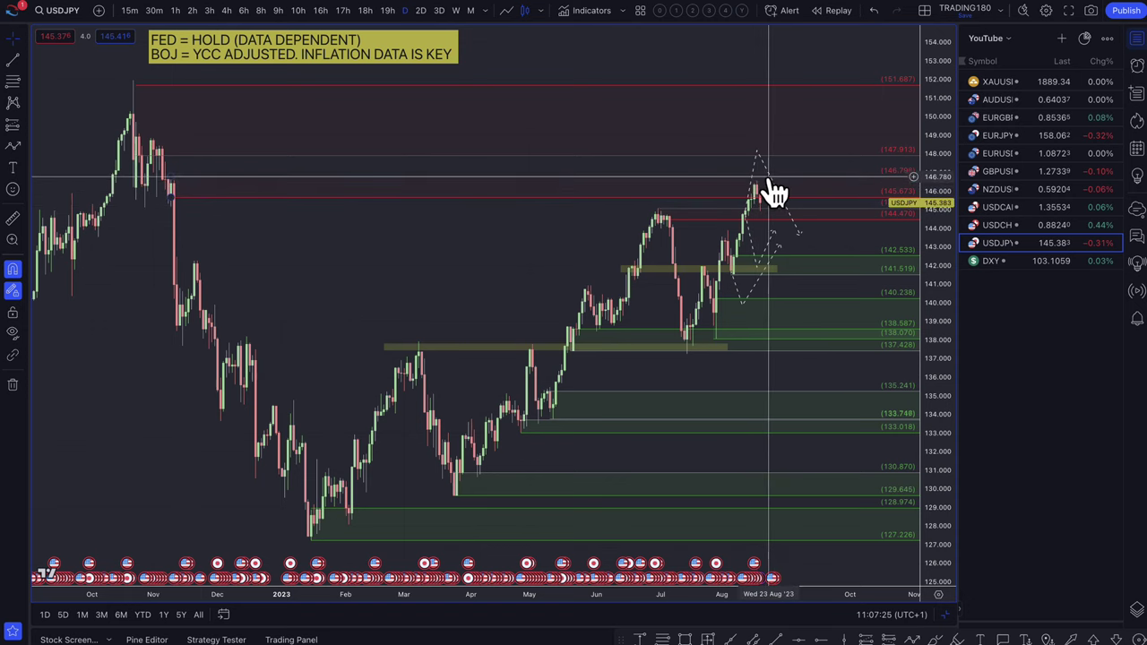
pyautogui.scroll(3, 763, 180)
pyautogui.scroll(2, 764, 179)
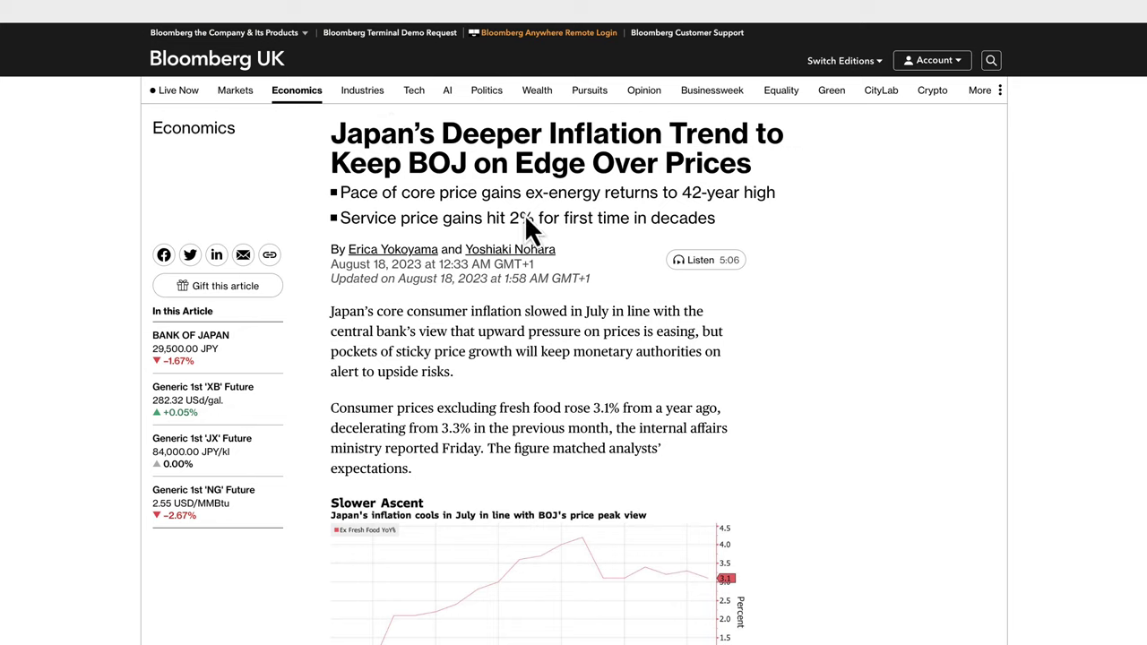
# - Read and highlight the headline and both summary points of the Bloomberg article on Japan's deeper inflation trend
pyautogui.scroll(3, 513, 299)
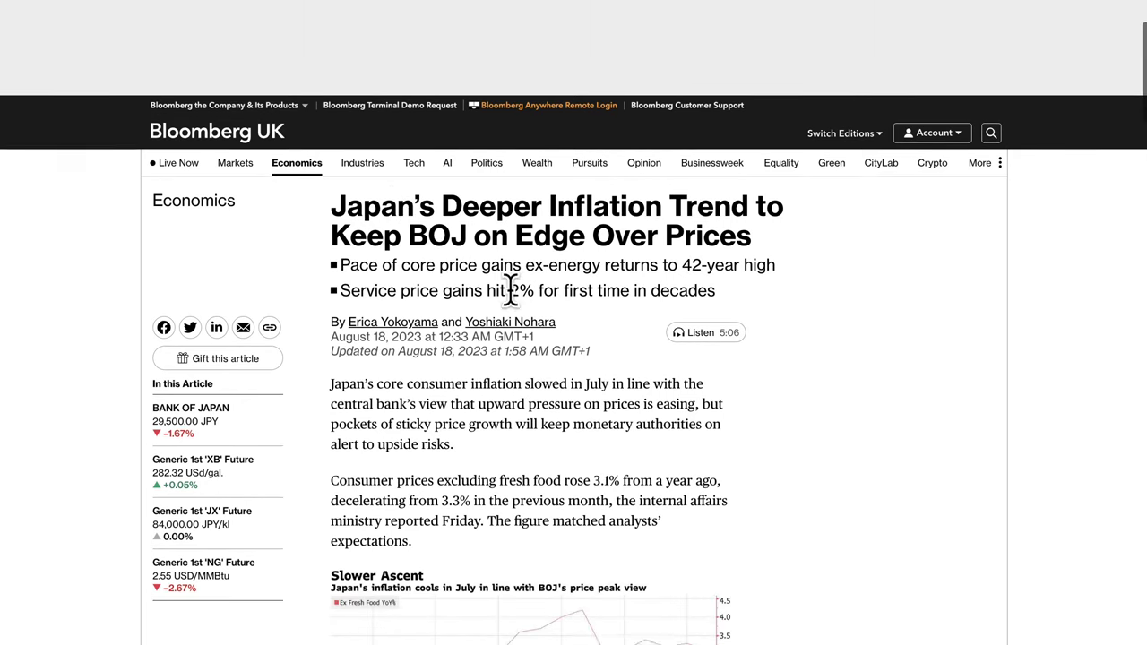
pyautogui.scroll(-2, 511, 287)
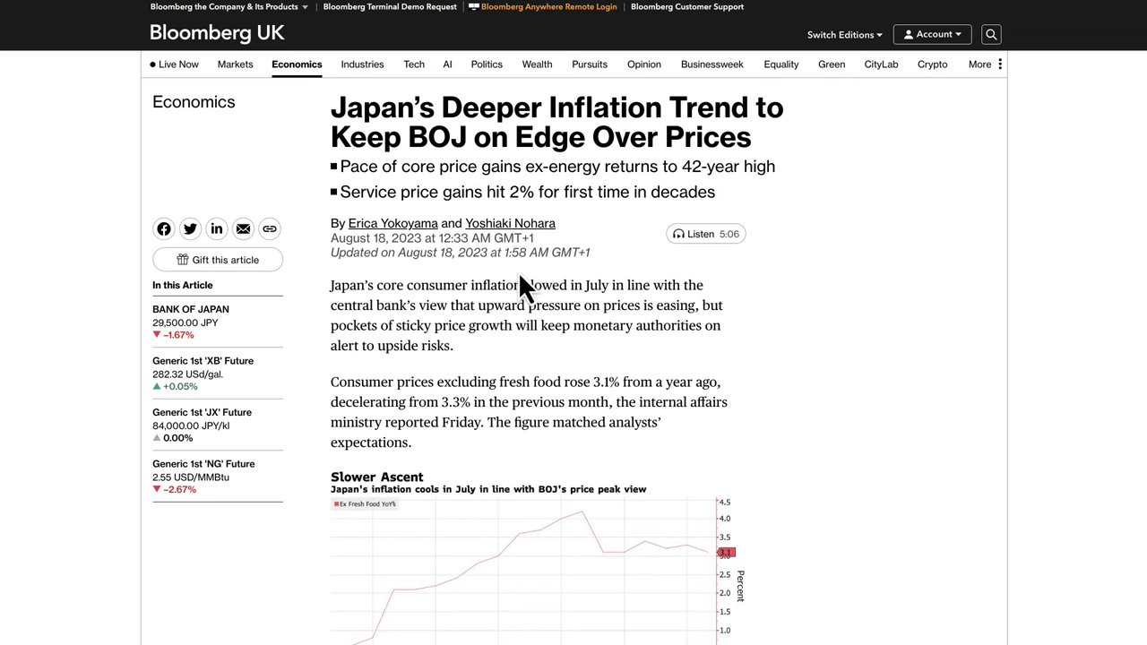
pyautogui.moveTo(334, 121); pyautogui.dragTo(466, 141)
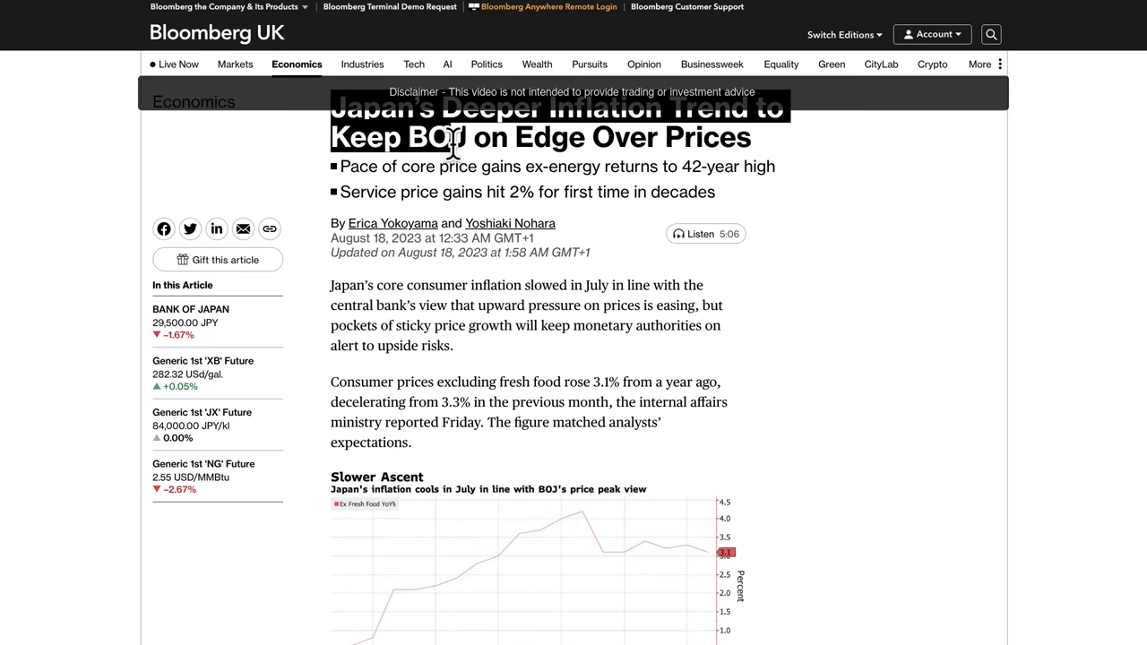
pyautogui.moveTo(746, 143); pyautogui.dragTo(455, 165)
pyautogui.moveTo(544, 170)
pyautogui.mouseDown()
pyautogui.moveTo(523, 182)
pyautogui.moveTo(550, 170)
pyautogui.mouseUp()
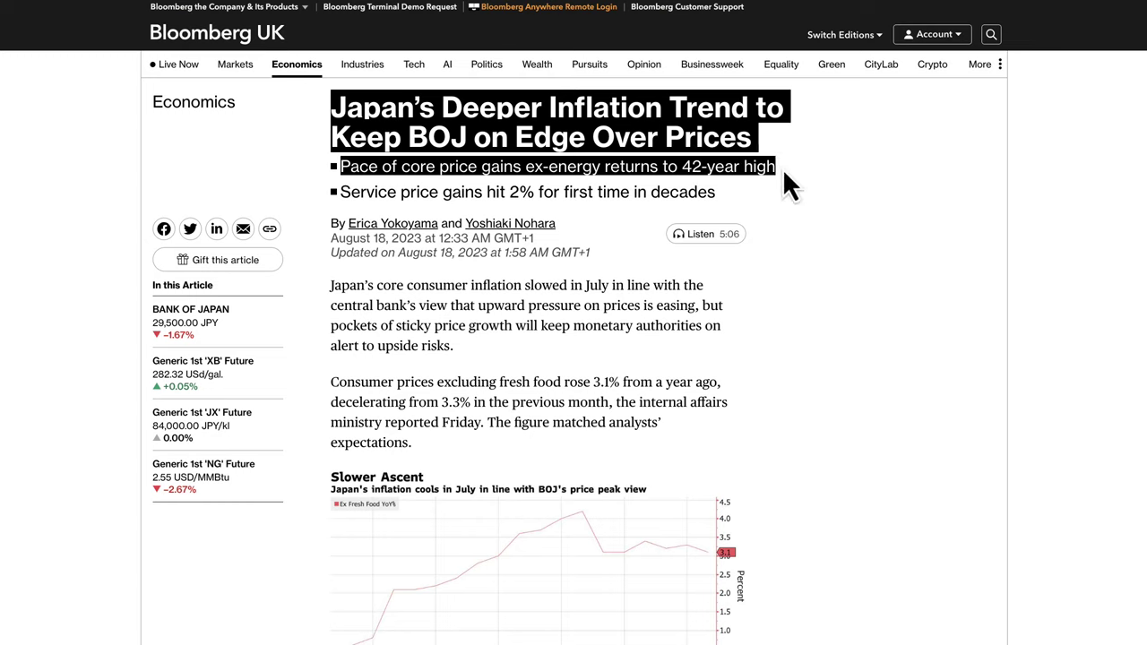
pyautogui.moveTo(784, 180); pyautogui.dragTo(473, 188)
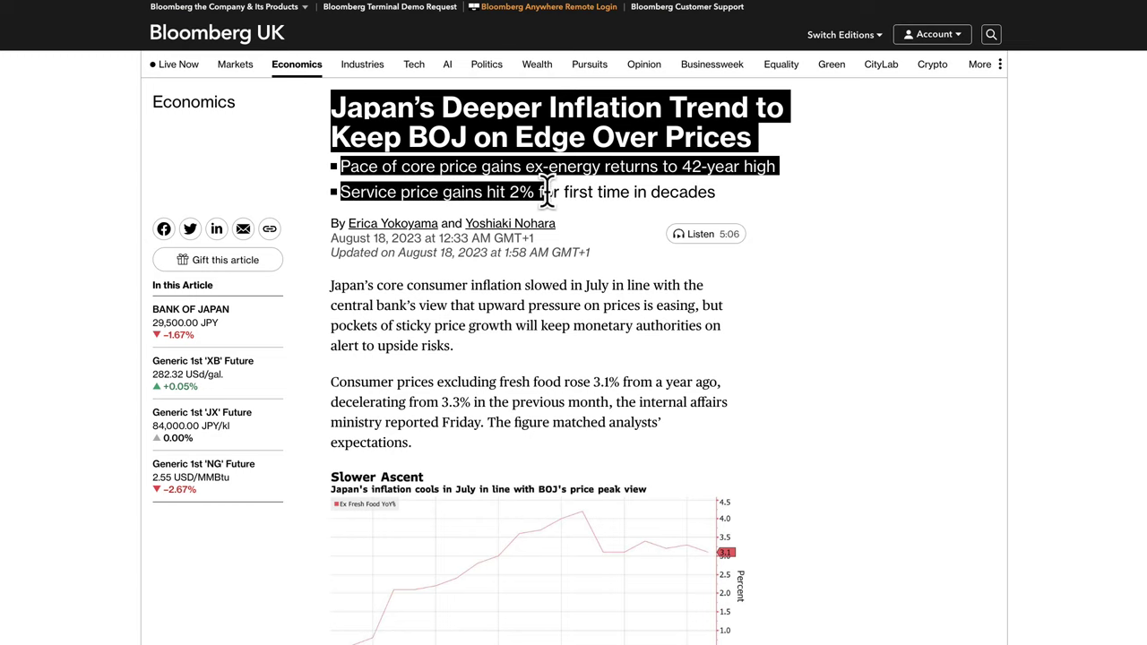
pyautogui.moveTo(710, 194); pyautogui.dragTo(722, 198)
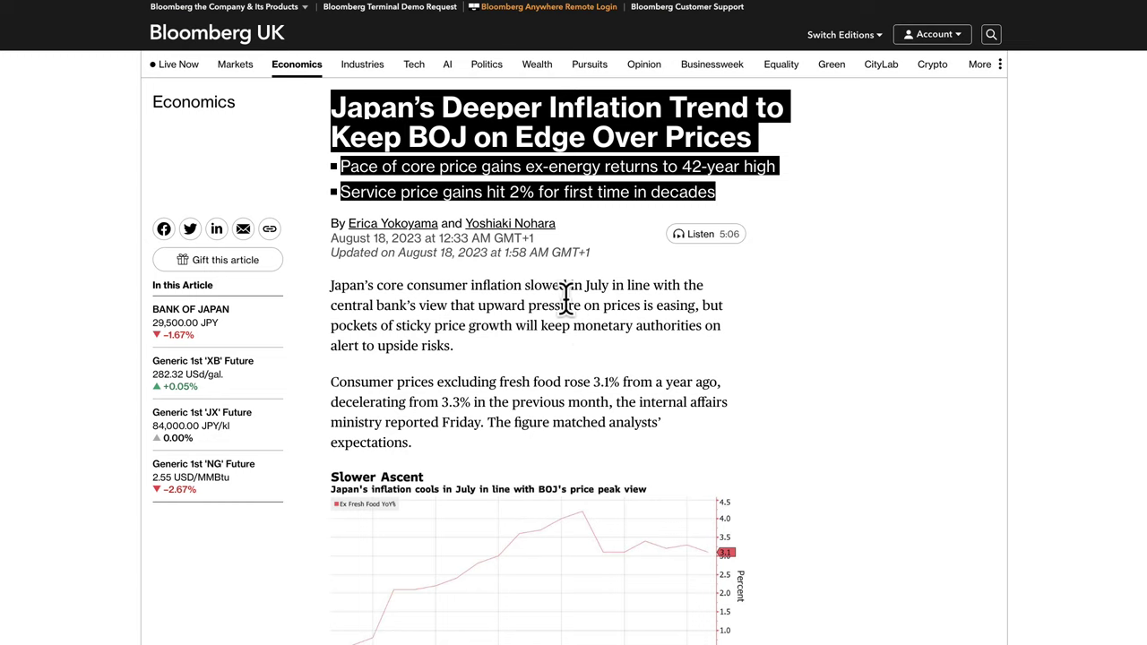
# - Examine the article's opening paragraphs and its chart of Japan's inflation excluding fresh food
pyautogui.scroll(-1, 609, 346)
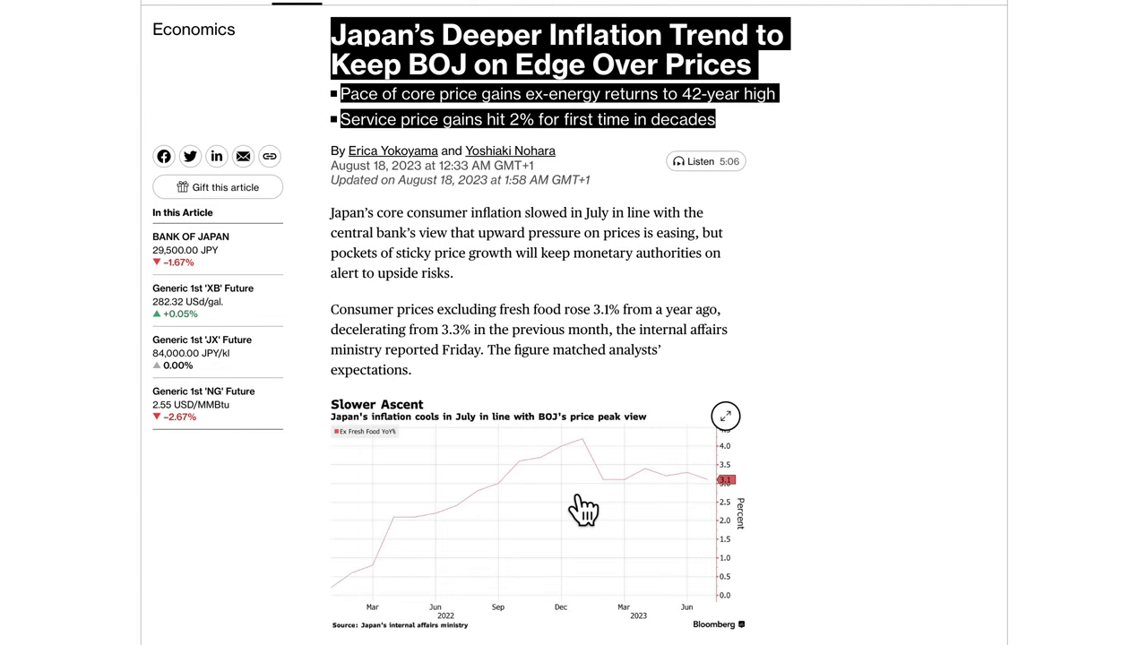
pyautogui.scroll(-1, 610, 508)
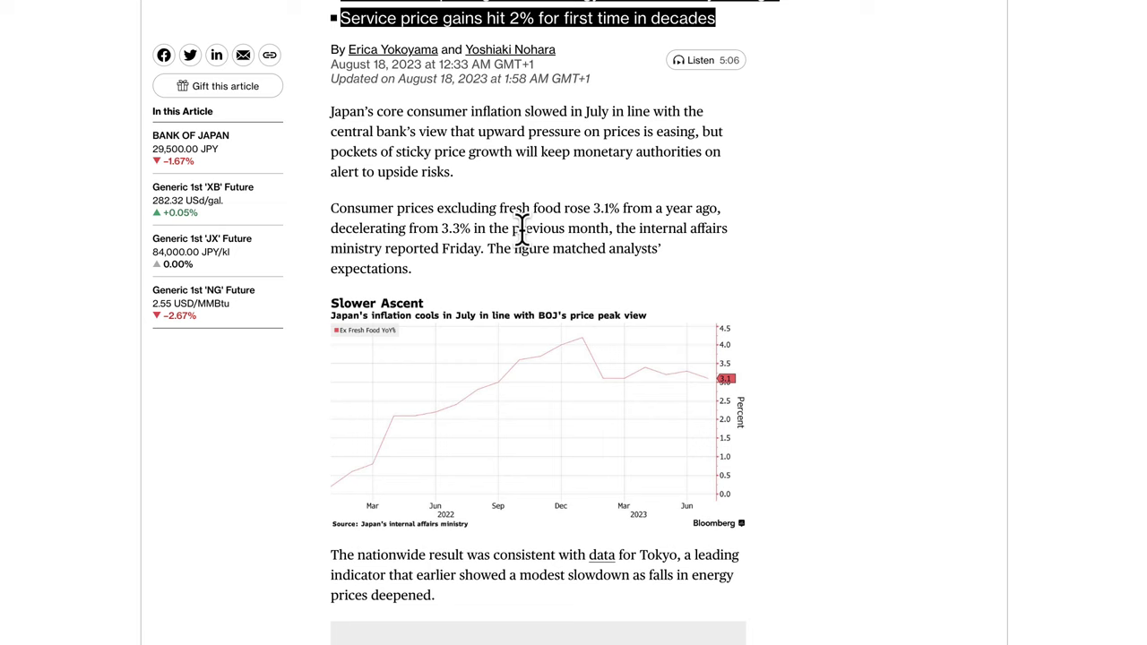
pyautogui.scroll(-3, 647, 288)
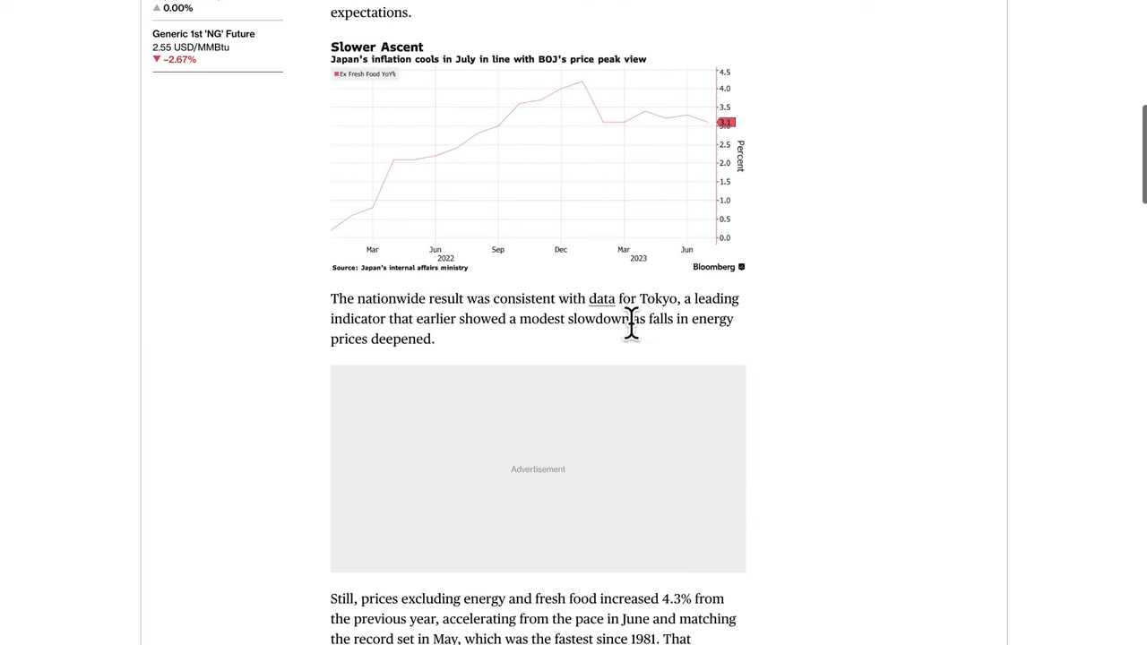
pyautogui.scroll(-2, 627, 423)
pyautogui.scroll(10, 609, 419)
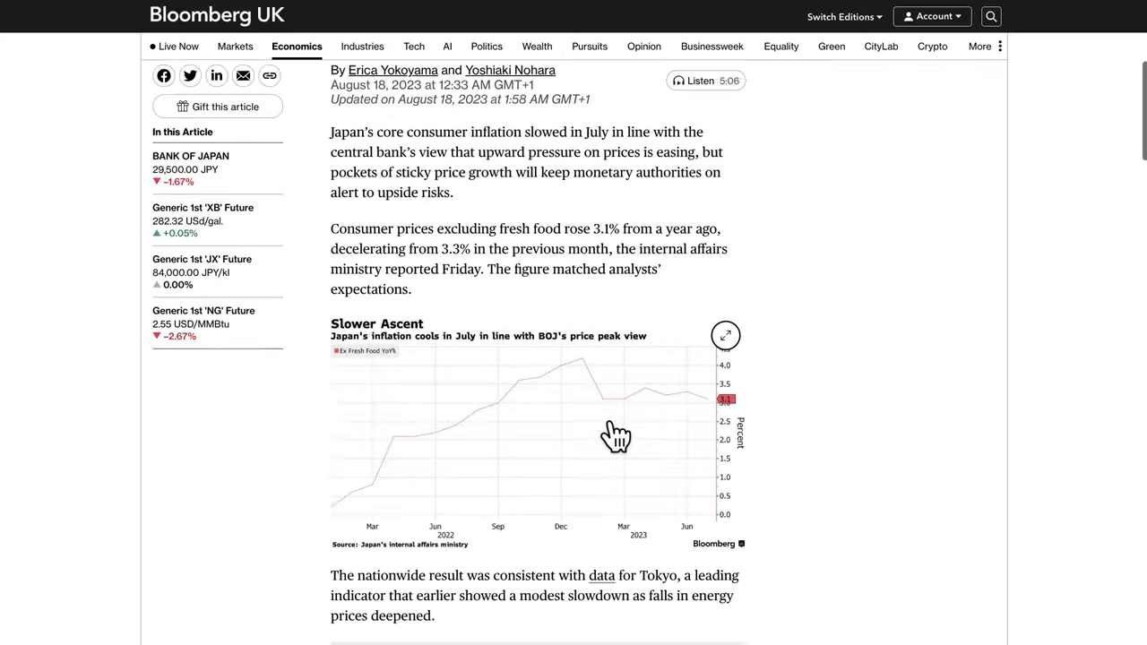
pyautogui.scroll(-8, 610, 440)
pyautogui.scroll(5, 610, 440)
pyautogui.scroll(3, 609, 422)
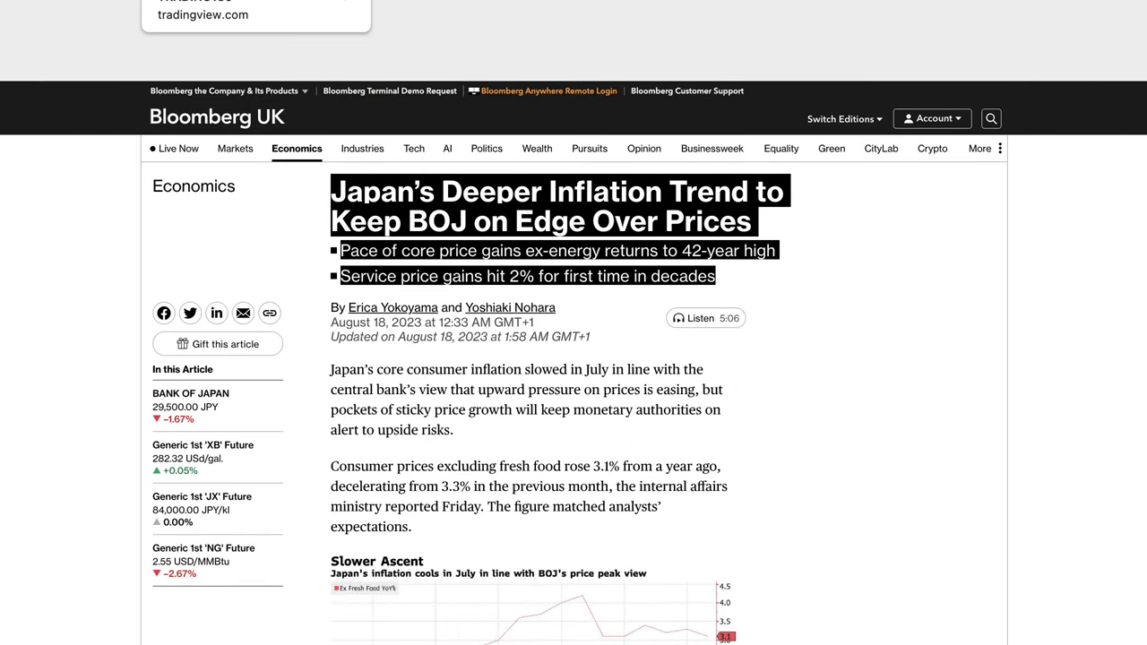
# - Return to the USDJPY daily chart in TradingView and examine the price zones above the latest candle back to late 2022
pyautogui.click(206, 2)
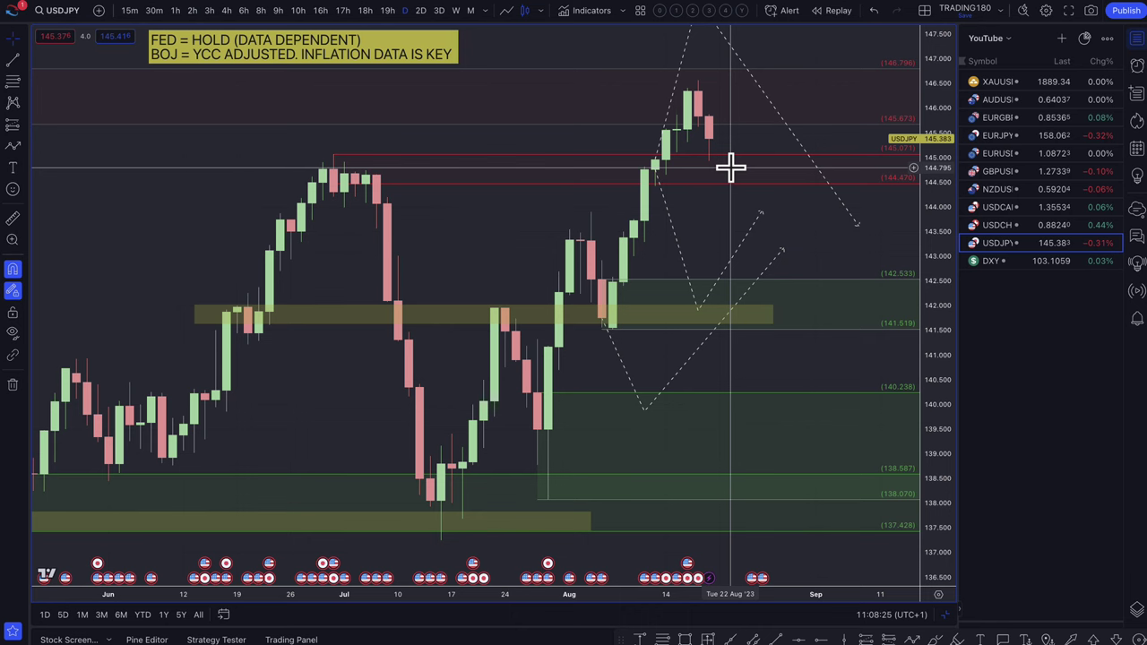
pyautogui.scroll(-5, 718, 144)
pyautogui.scroll(-5, 721, 152)
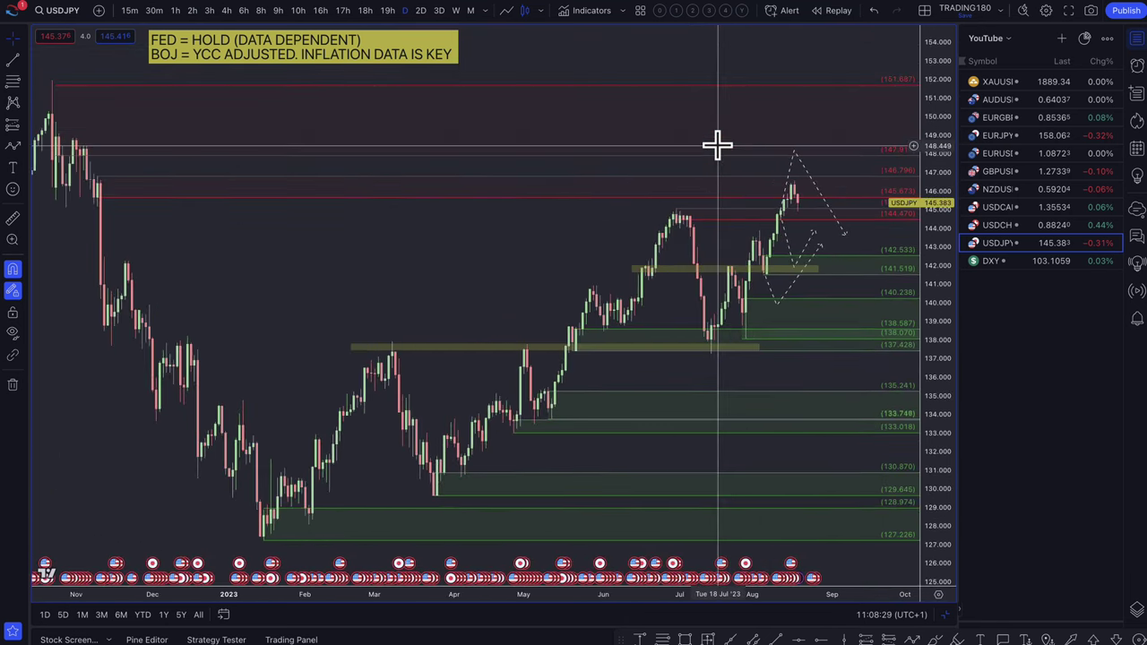
pyautogui.scroll(1, 717, 143)
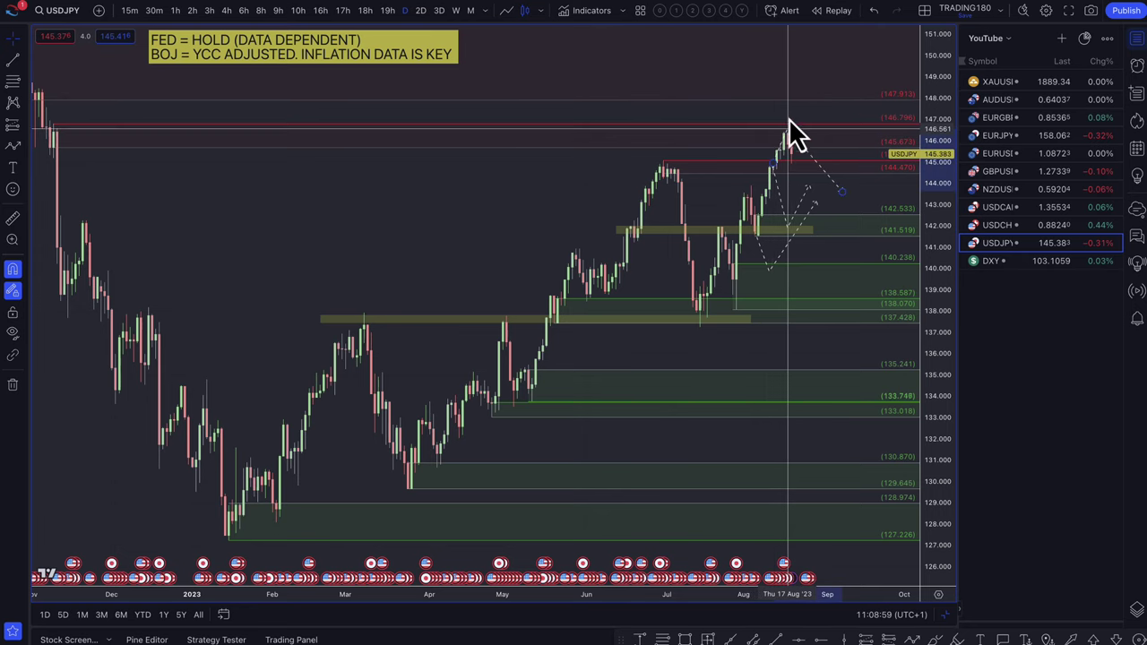
# - Adjust the upper dashed path on USDJPY to peak at about 148.1 on 18 August and end near 142.9 in early September
pyautogui.click(787, 128)
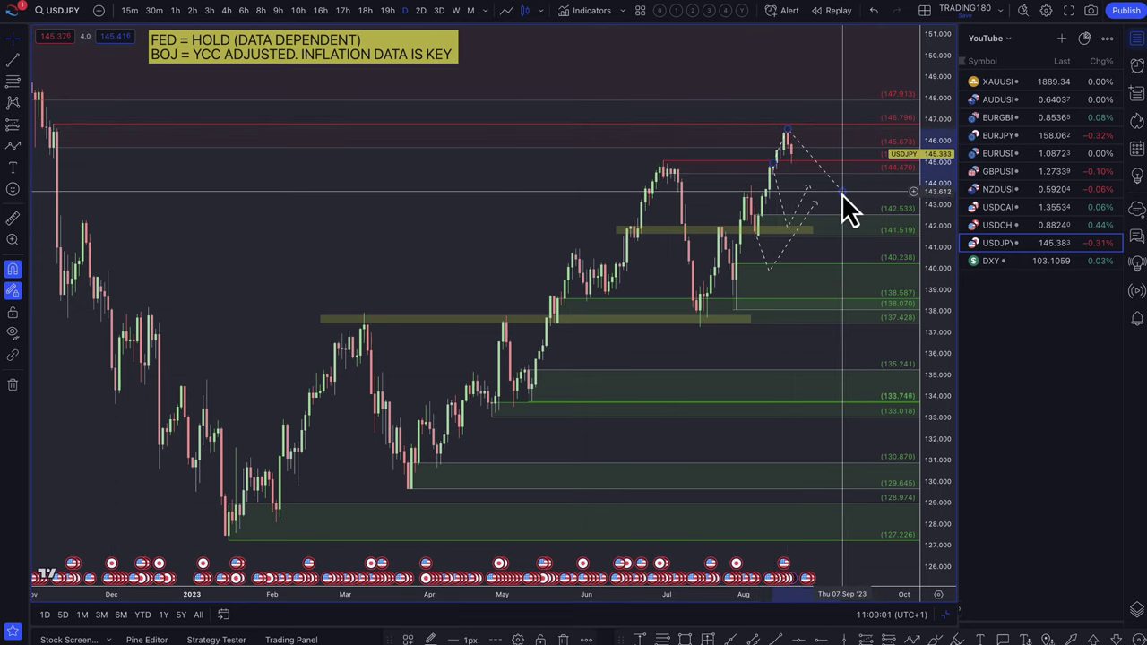
pyautogui.doubleClick(832, 208)
pyautogui.scroll(-5, 797, 179)
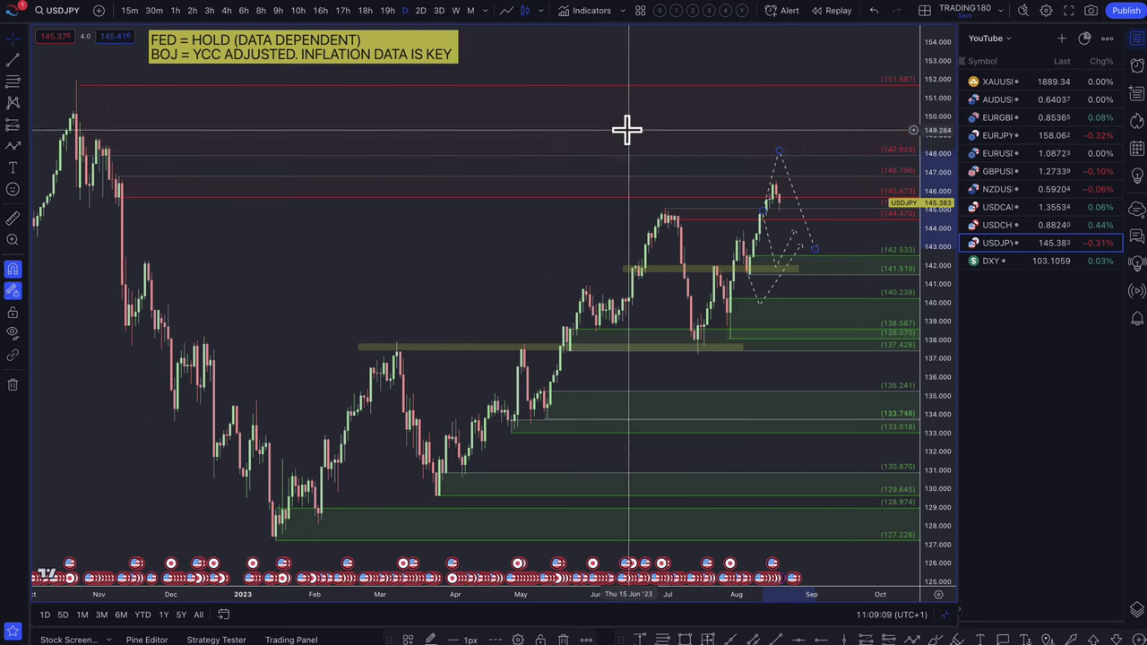
pyautogui.click(784, 169)
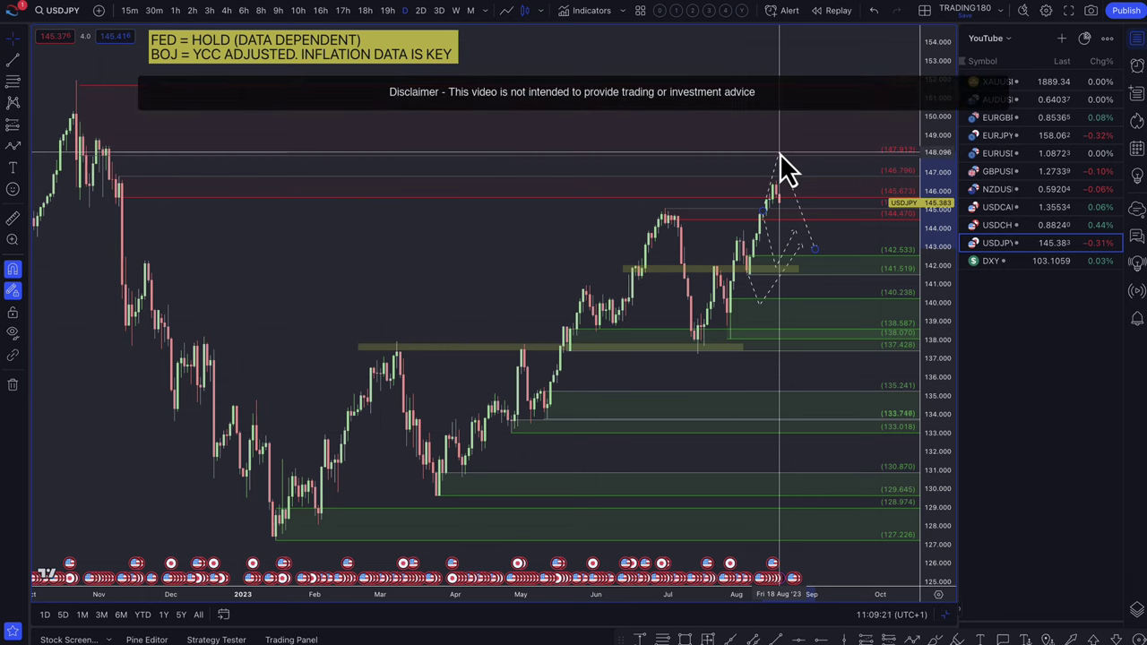
pyautogui.click(779, 156)
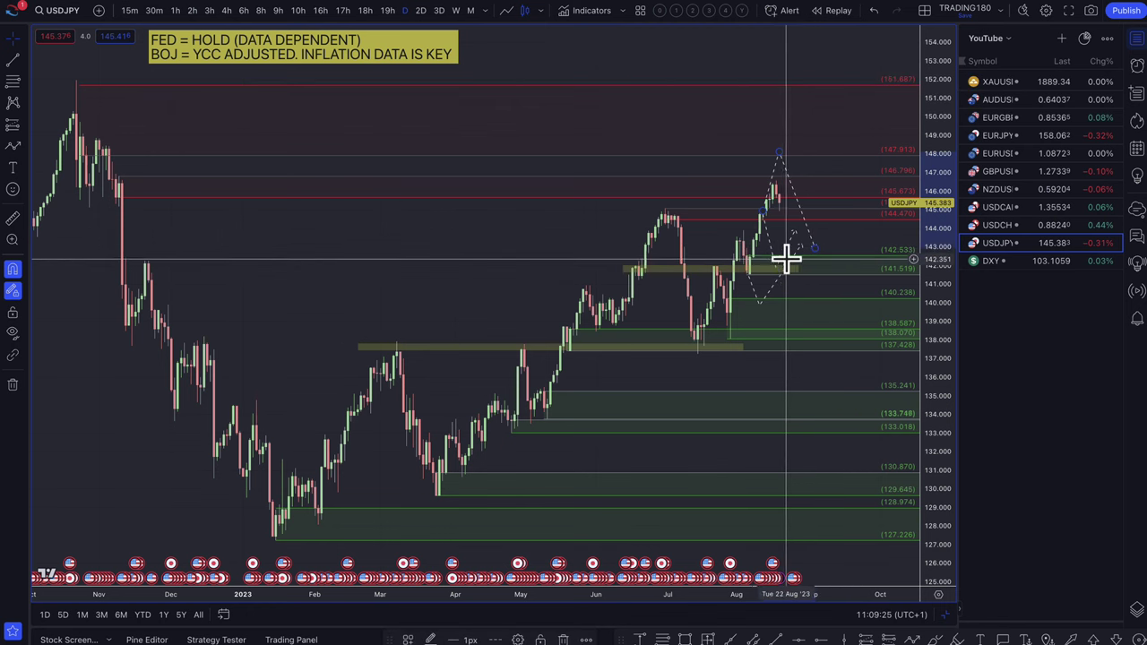
# - Start both lower dashed paths at the latest USDJPY candle and move their lows to about 142.0 and 139.3 in late August
pyautogui.scroll(4, 785, 258)
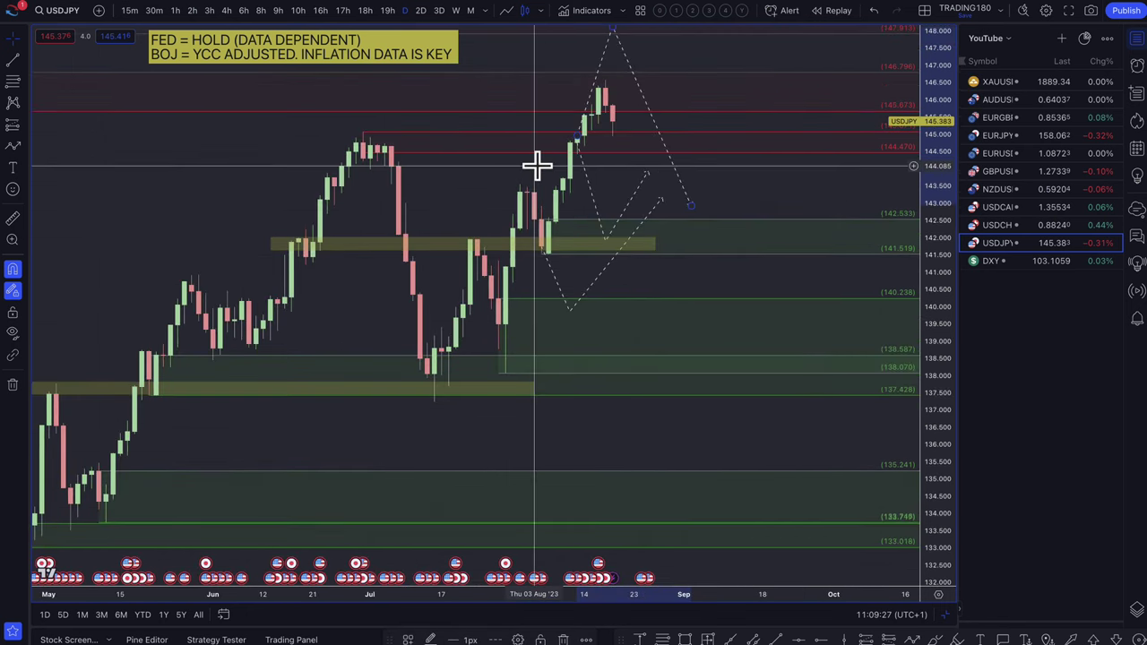
pyautogui.click(528, 167)
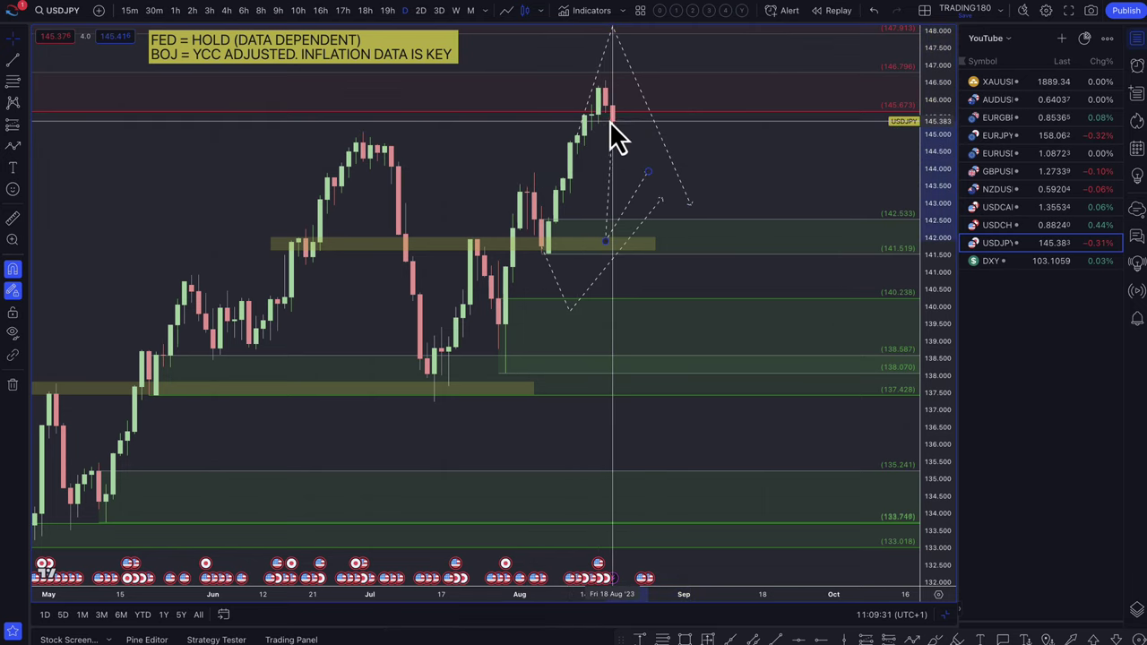
pyautogui.moveTo(608, 240); pyautogui.dragTo(626, 240)
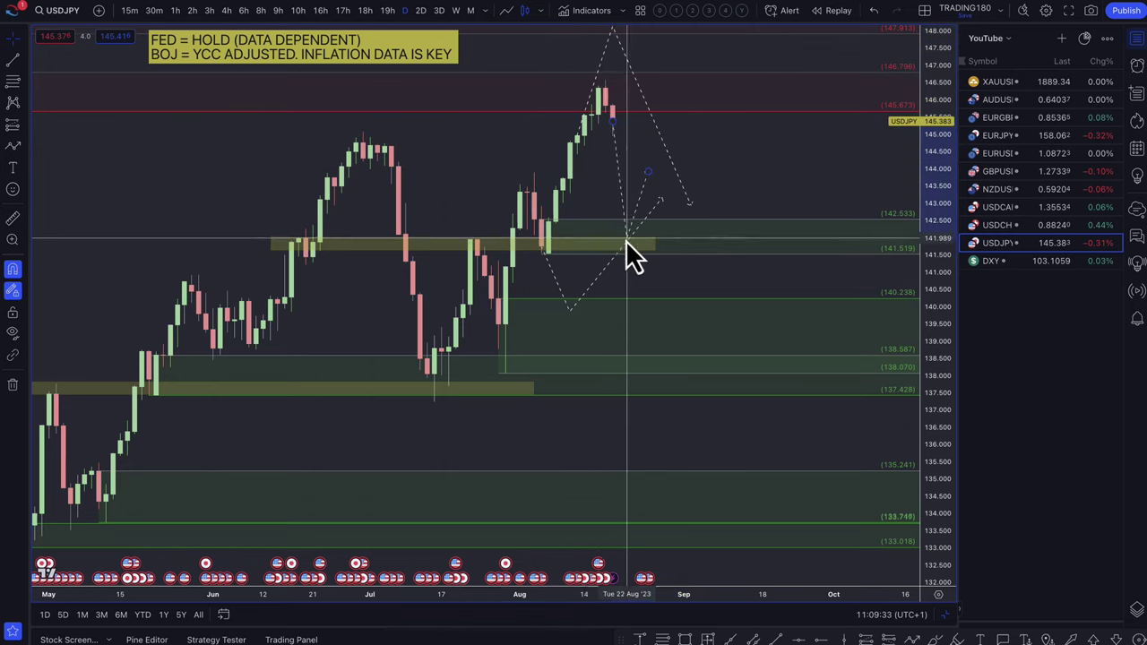
pyautogui.moveTo(569, 310); pyautogui.dragTo(647, 331)
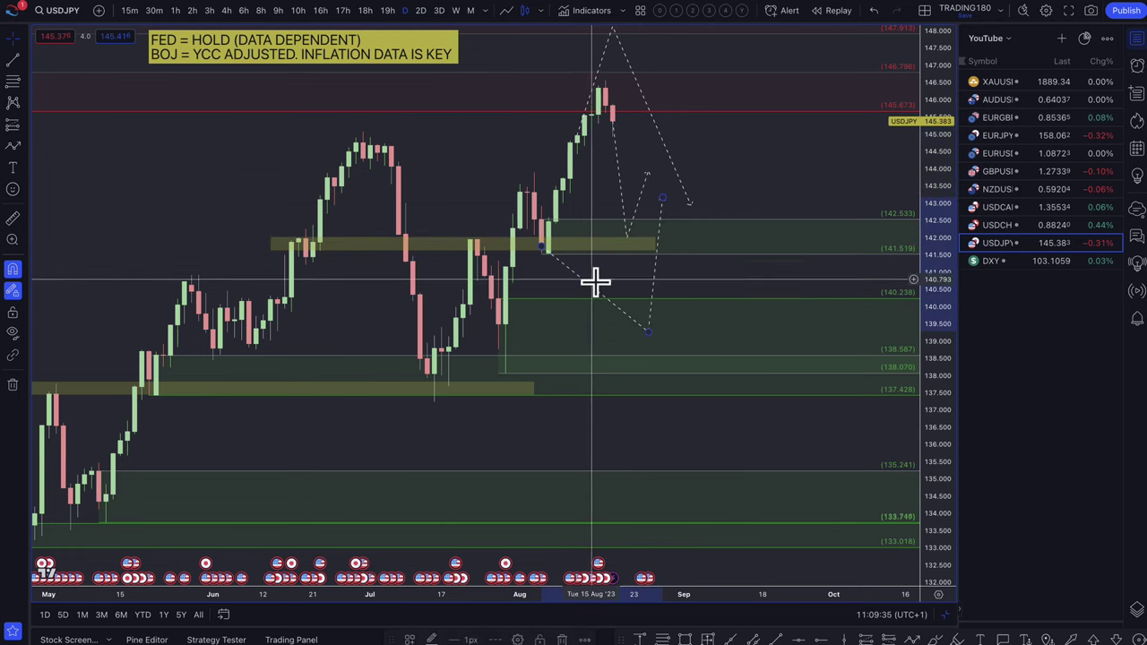
pyautogui.moveTo(546, 249); pyautogui.dragTo(611, 120)
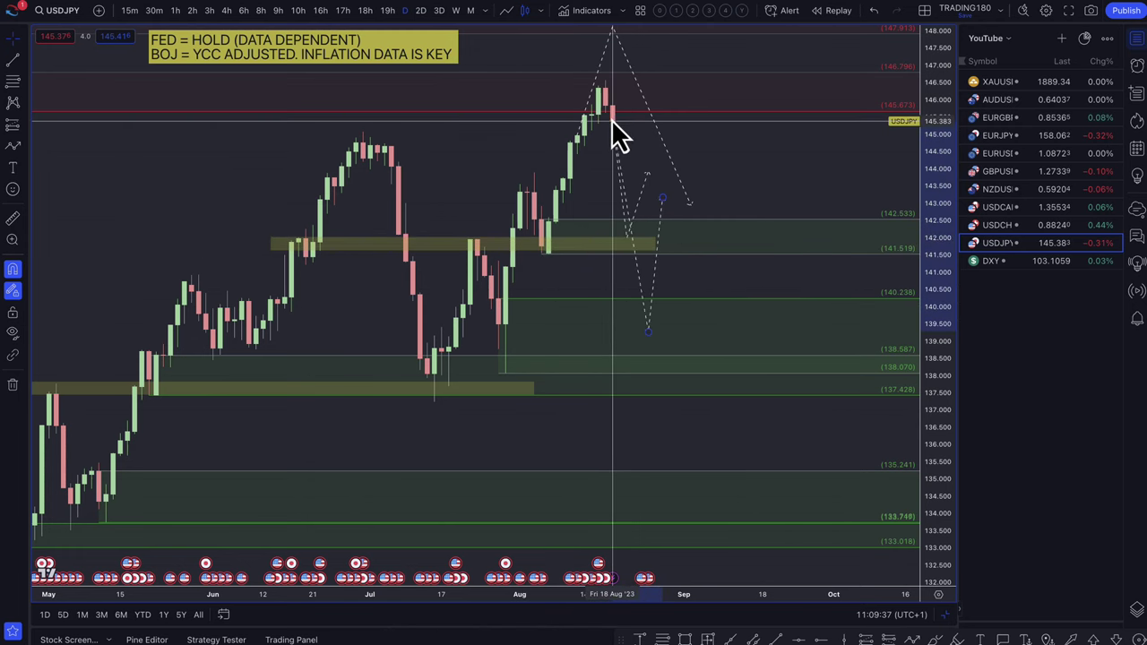
pyautogui.moveTo(628, 237)
pyautogui.mouseDown()
pyautogui.moveTo(635, 225)
pyautogui.moveTo(624, 238)
pyautogui.moveTo(647, 238)
pyautogui.mouseUp()
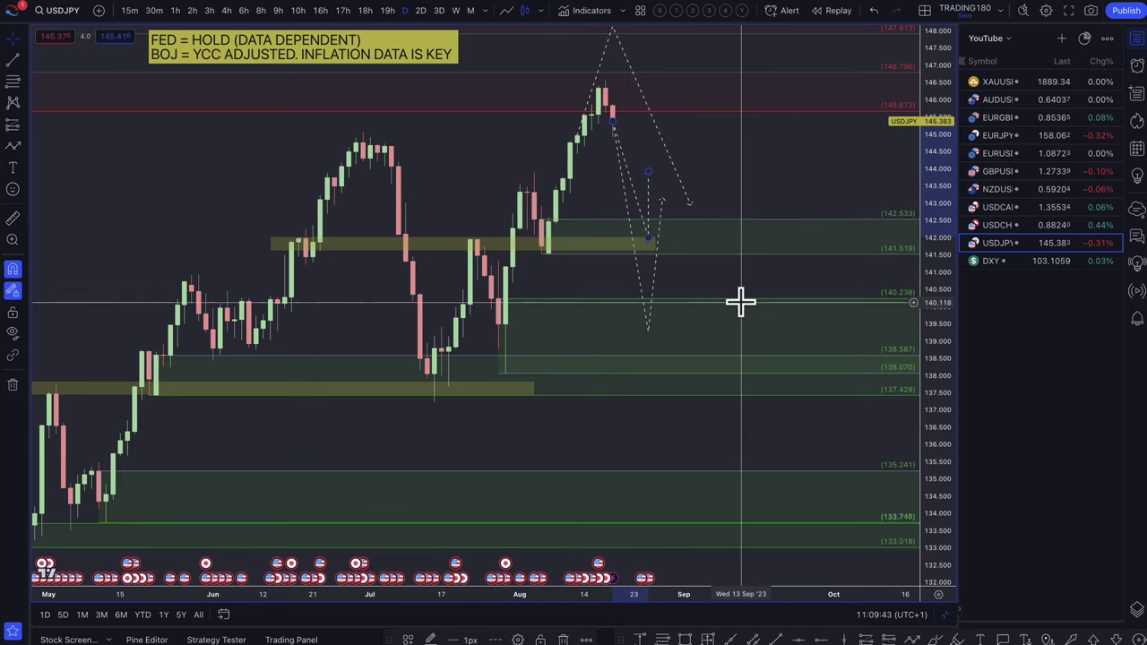
# - Reshape the upper dashed path to start near 146.4 at the recent high, peak at about 148.2 in late August and end near 143.2 in mid-September
pyautogui.scroll(-3, 691, 221)
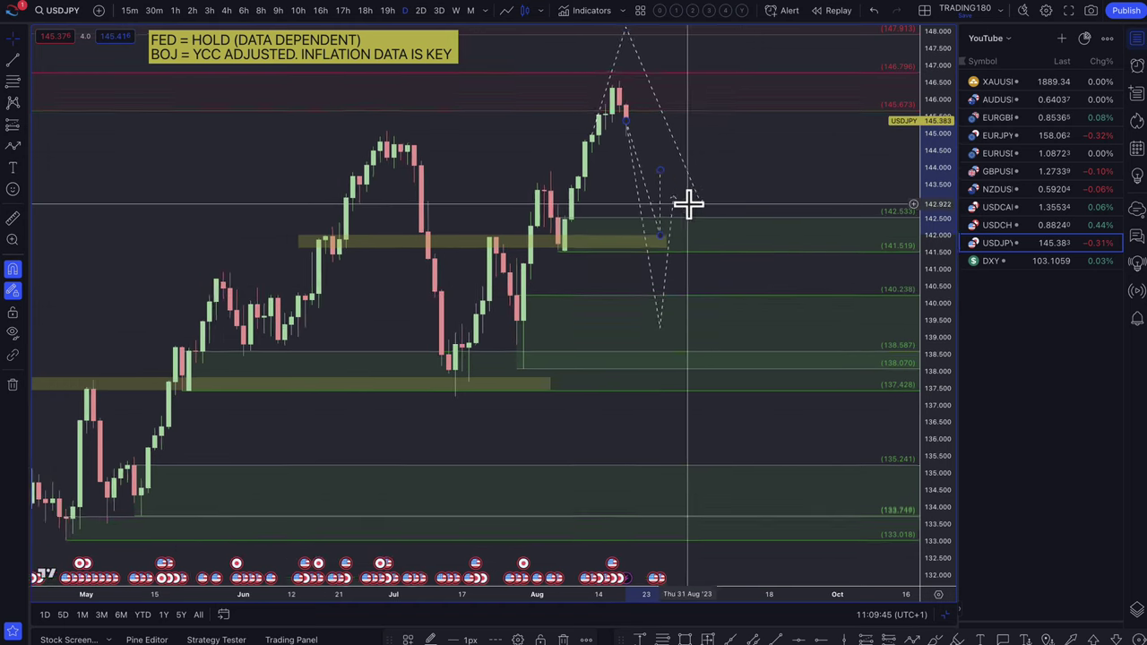
pyautogui.click(604, 133)
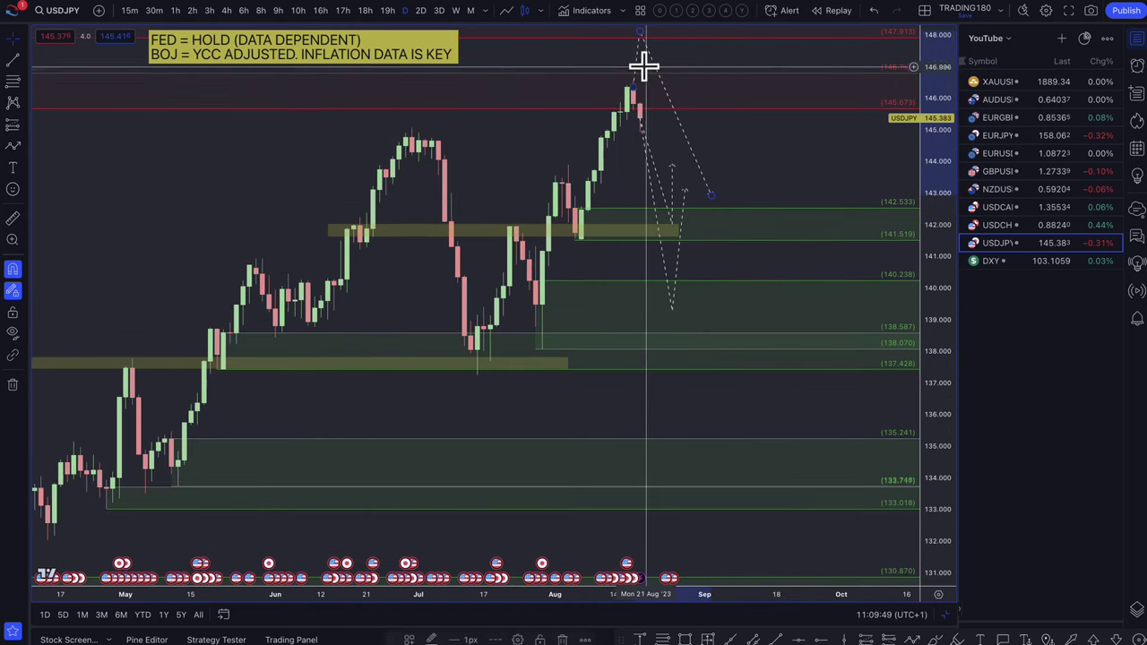
pyautogui.moveTo(640, 36); pyautogui.dragTo(679, 30)
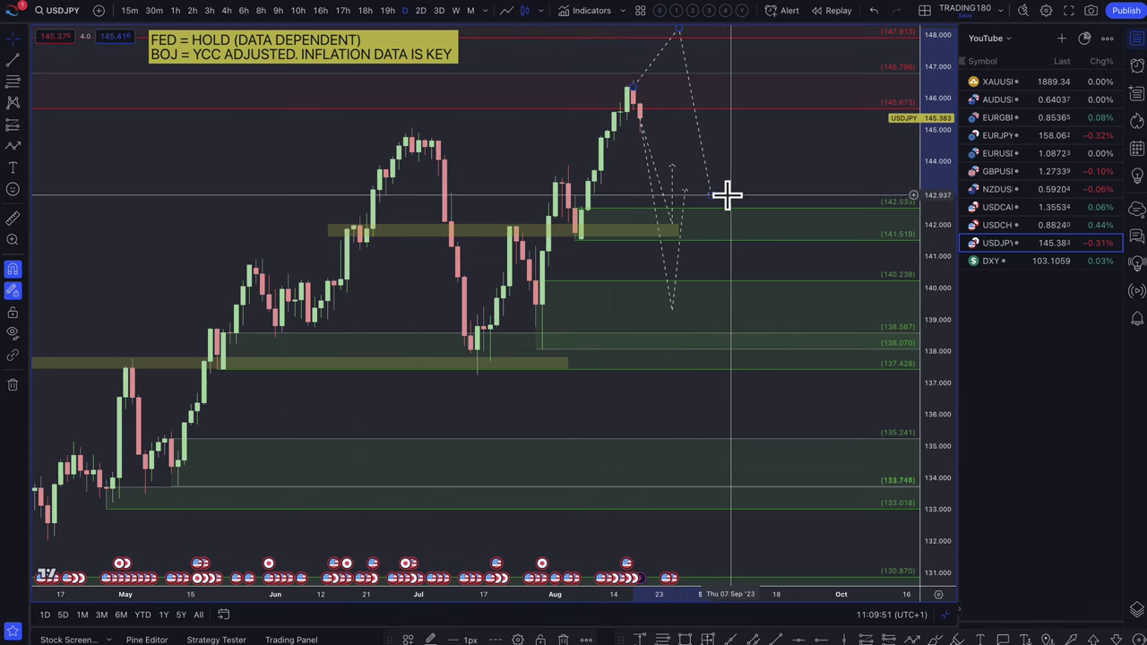
pyautogui.moveTo(710, 199); pyautogui.dragTo(758, 197)
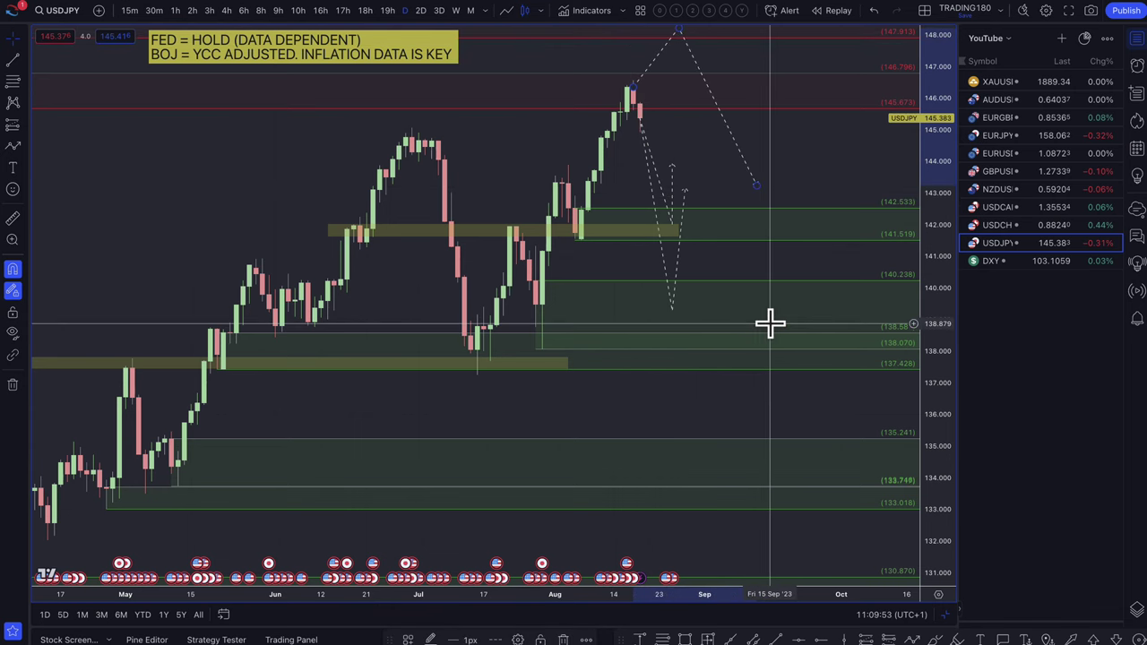
# - Extend the upper dashed path's endpoint down to about 139.3 in late September
pyautogui.scroll(-2, 771, 320)
pyautogui.scroll(-3, 771, 324)
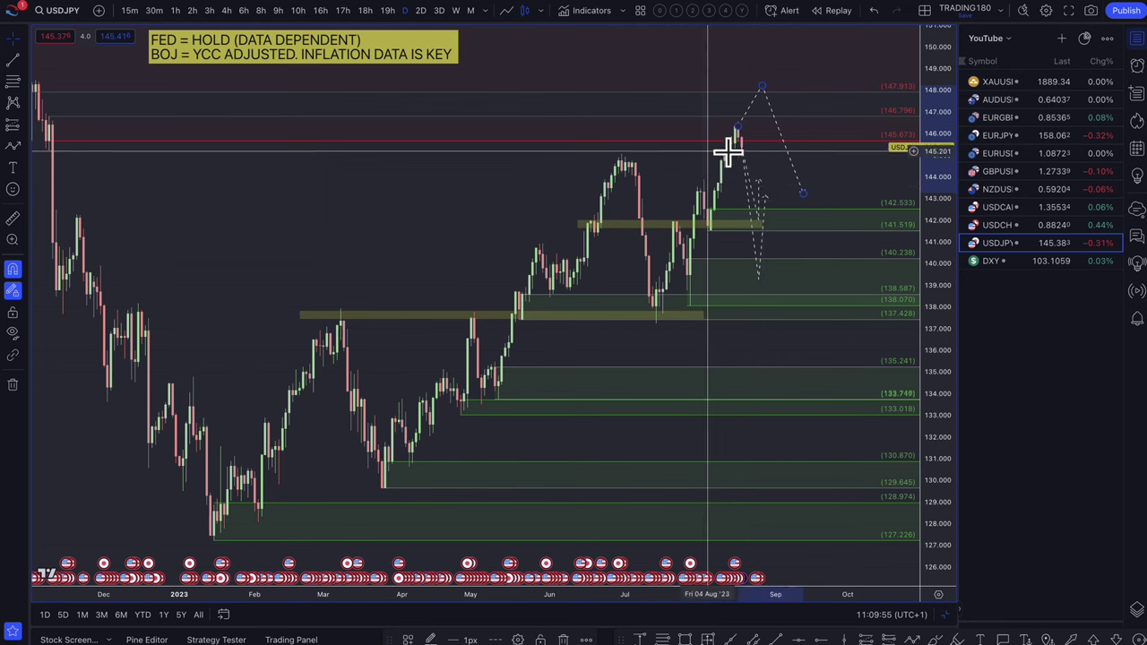
pyautogui.scroll(-1, 709, 254)
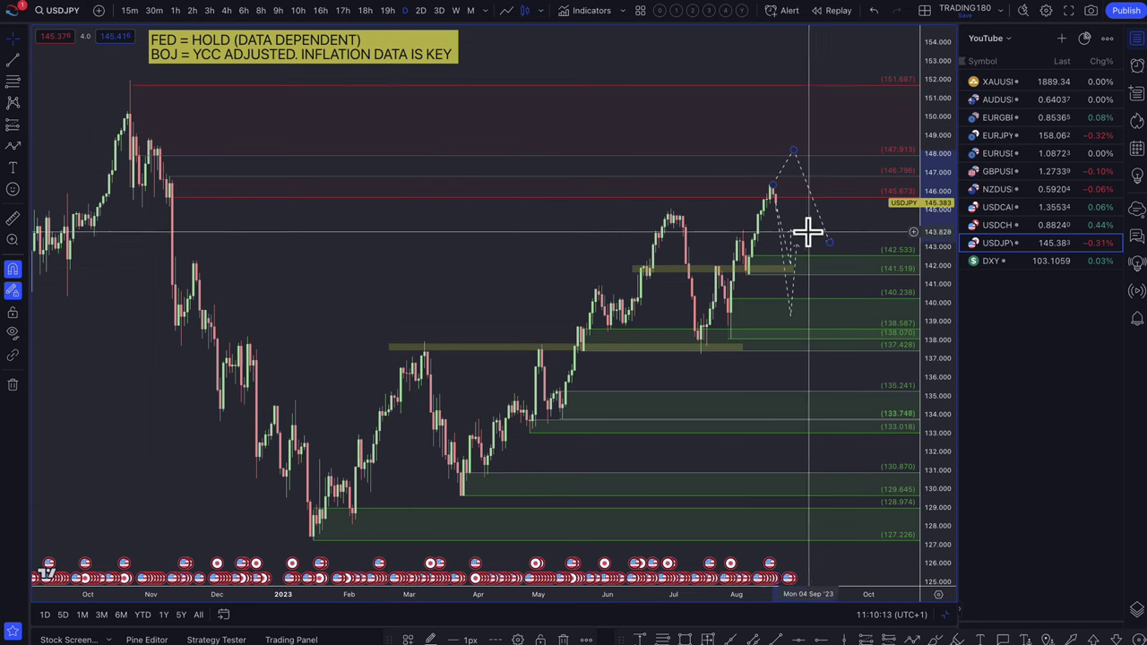
pyautogui.moveTo(830, 242); pyautogui.dragTo(861, 318)
pyautogui.doubleClick(861, 317)
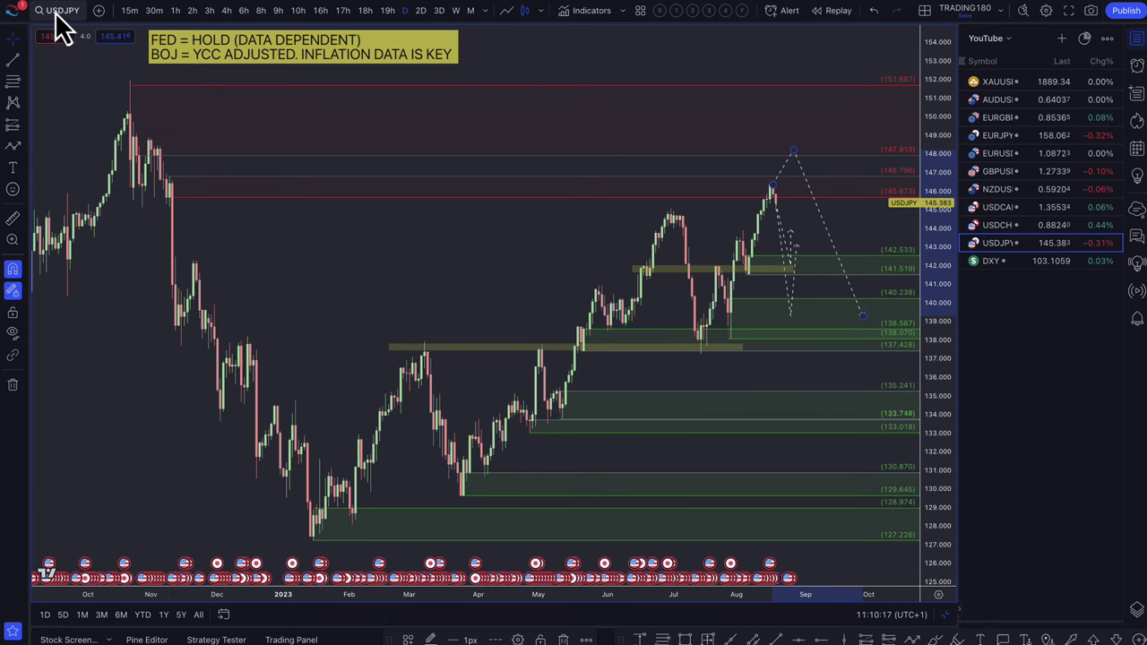
# - On the USDCHF chart, draw a zone from 0.87686 down to 0.86905 starting at the 10 August candle and apply the green style
pyautogui.click(1025, 226)
pyautogui.scroll(5, 751, 381)
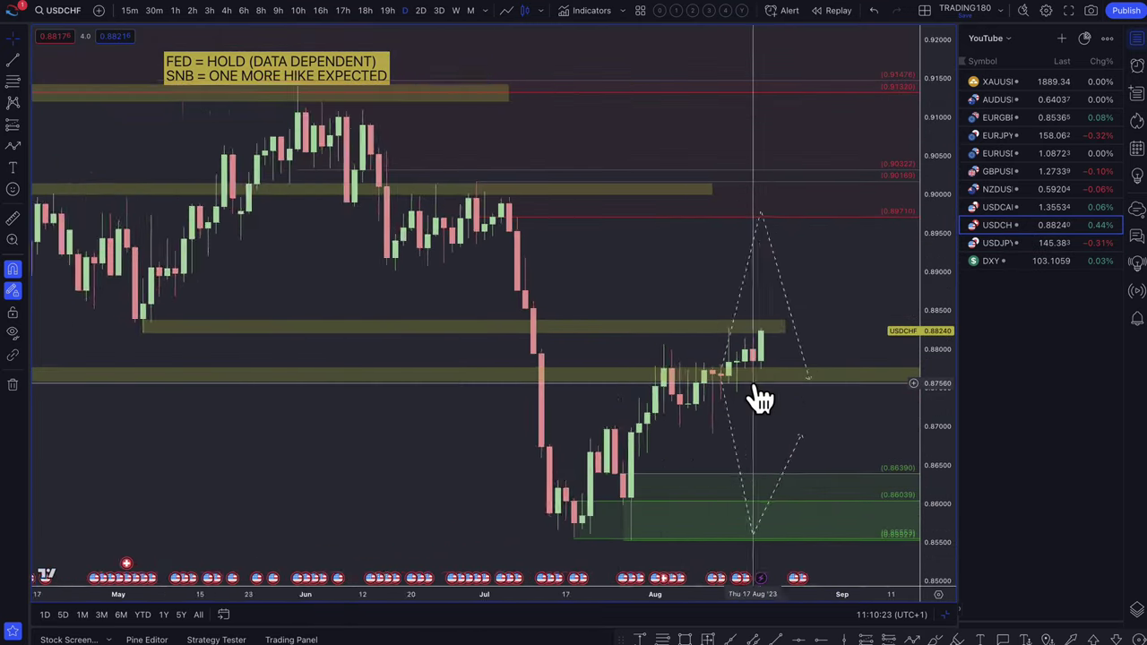
pyautogui.scroll(2, 753, 390)
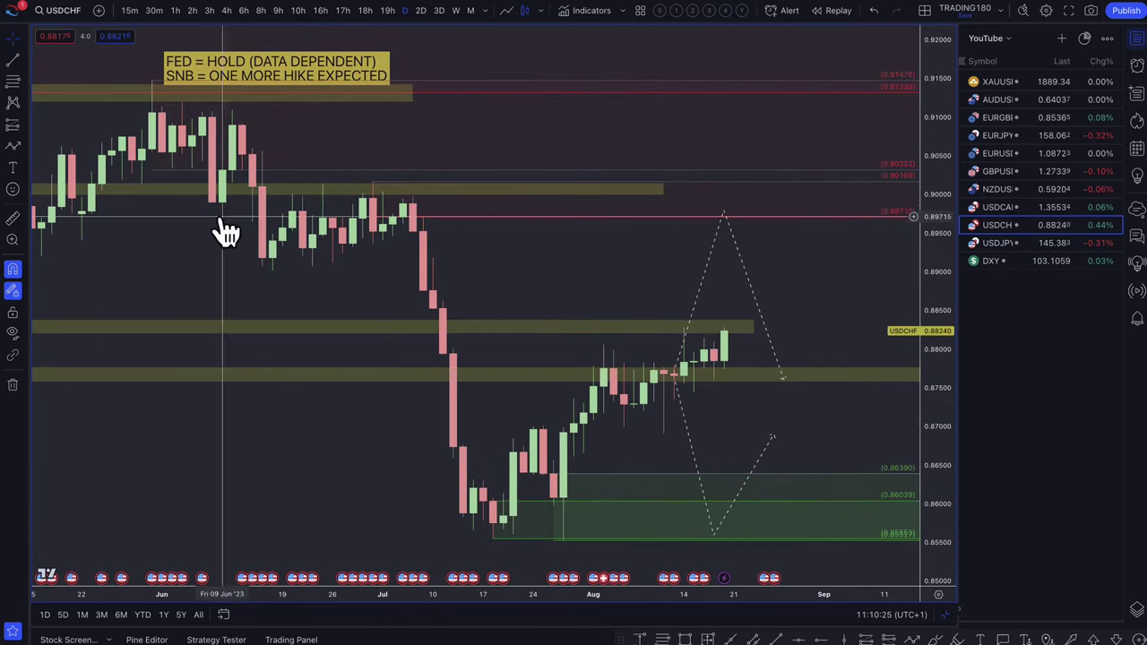
pyautogui.click(13, 82)
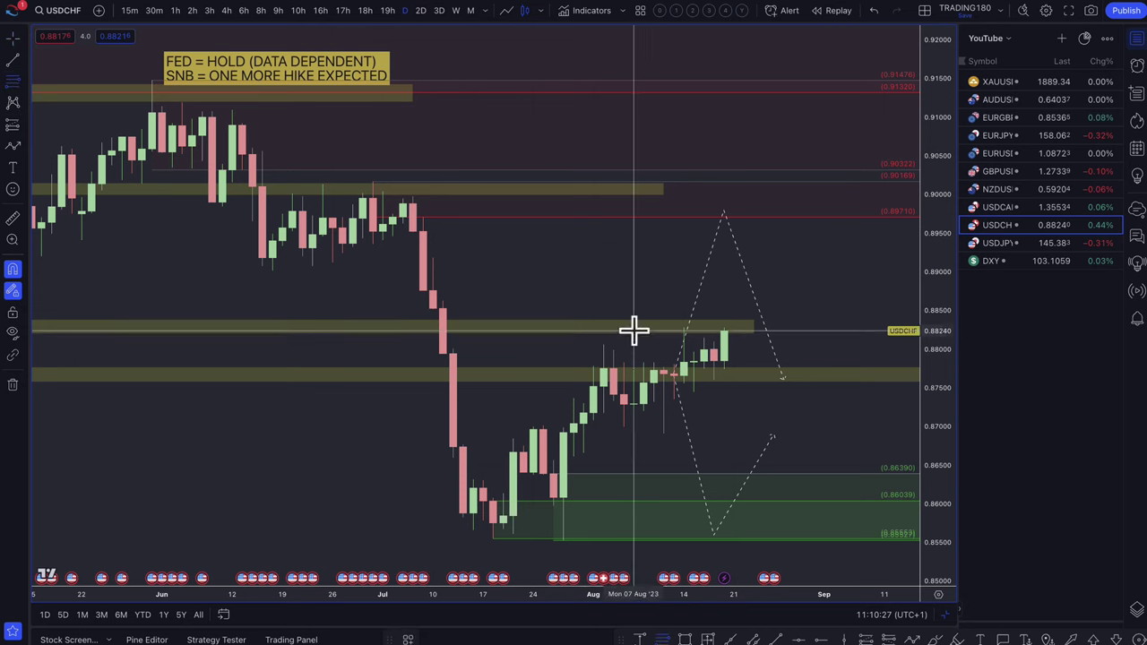
pyautogui.click(674, 374)
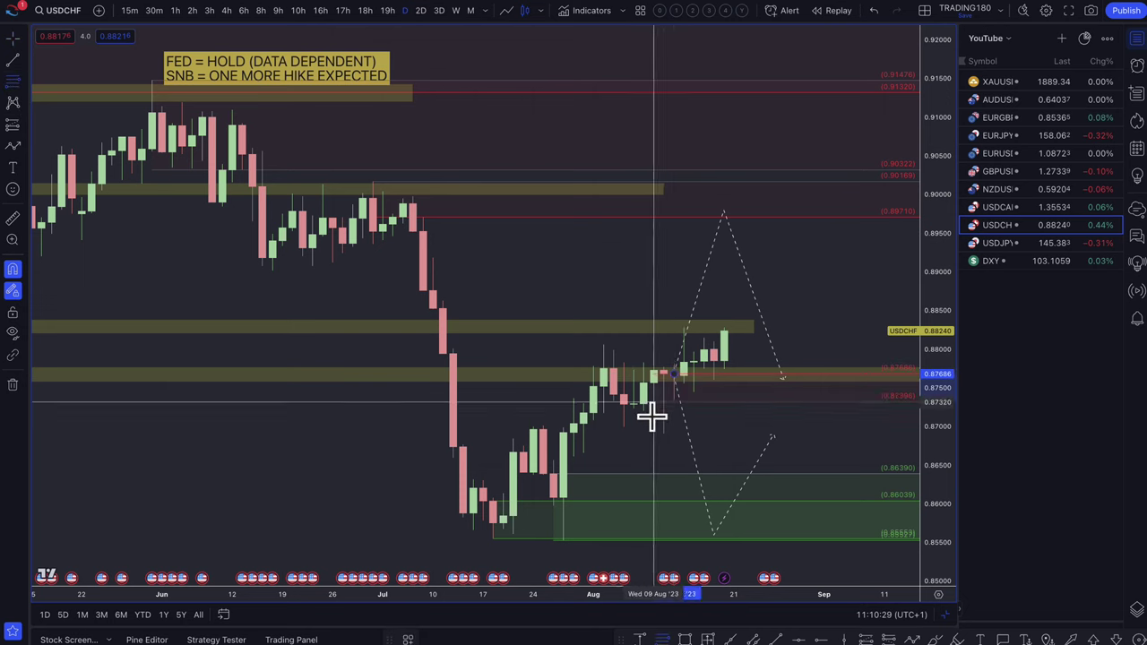
pyautogui.click(663, 434)
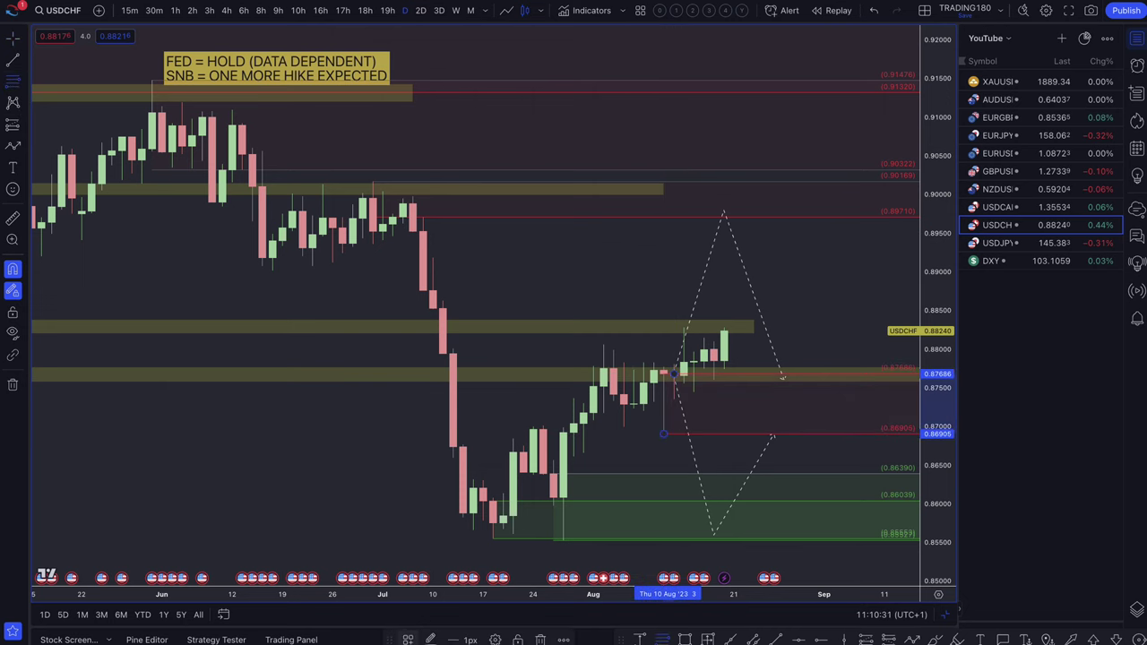
pyautogui.click(408, 639)
pyautogui.click(438, 507)
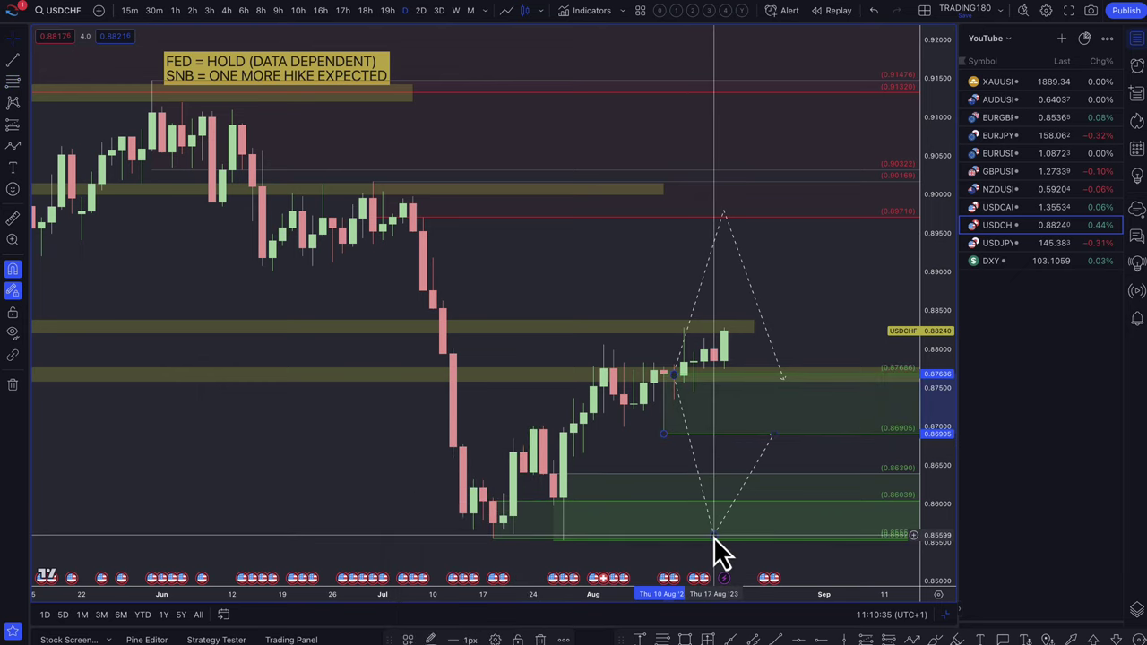
# - Reshape the lower dashed USDCHF path to start at the latest candle, bottom near 0.869 on 24 August and end near 0.879
pyautogui.moveTo(718, 522); pyautogui.dragTo(724, 359)
pyautogui.moveTo(774, 434); pyautogui.dragTo(803, 359)
pyautogui.moveTo(724, 432); pyautogui.dragTo(763, 435)
pyautogui.moveTo(675, 371)
pyautogui.mouseDown()
pyautogui.moveTo(730, 335)
pyautogui.moveTo(718, 356)
pyautogui.moveTo(674, 372)
pyautogui.moveTo(705, 368)
pyautogui.moveTo(708, 357)
pyautogui.moveTo(671, 375)
pyautogui.mouseUp()
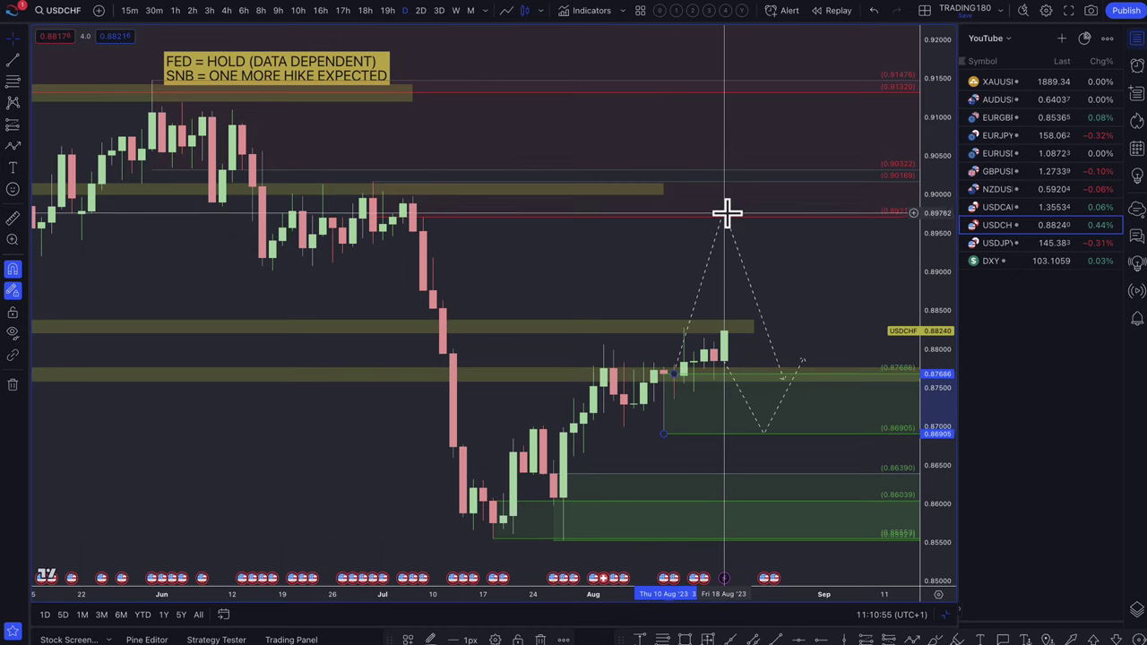
# - Move the upper dashed path to start at the latest USDCHF candle, peak near 0.898 on 23 August and end near 0.883 in late August
pyautogui.moveTo(726, 221)
pyautogui.mouseDown()
pyautogui.moveTo(738, 253)
pyautogui.moveTo(785, 242)
pyautogui.mouseUp()
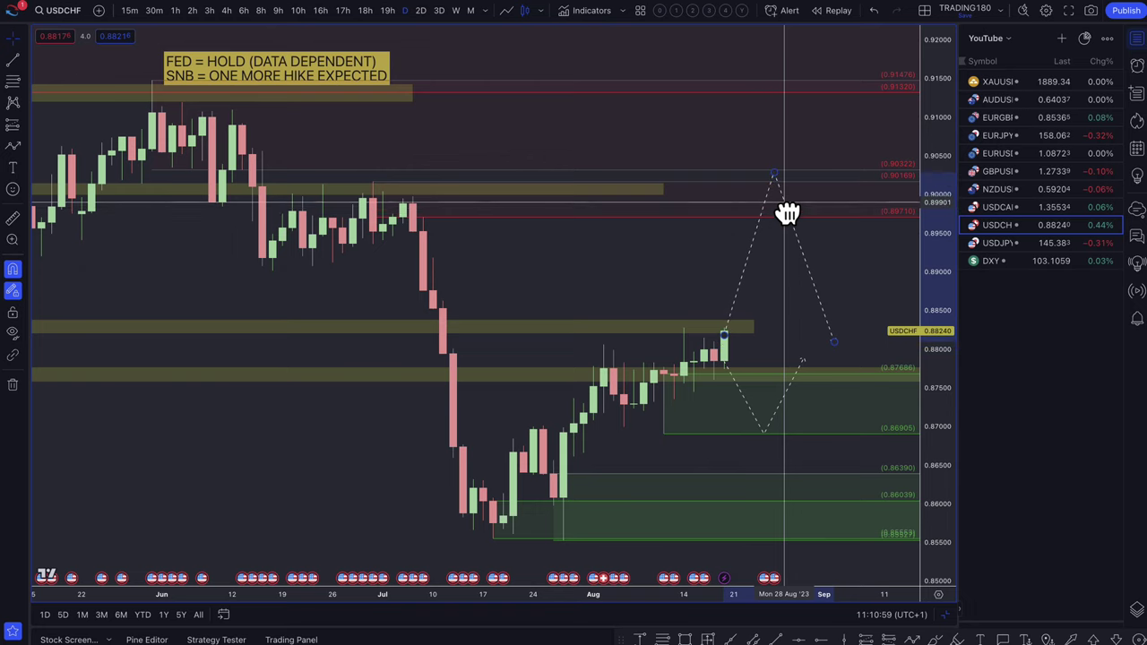
pyautogui.click(788, 213)
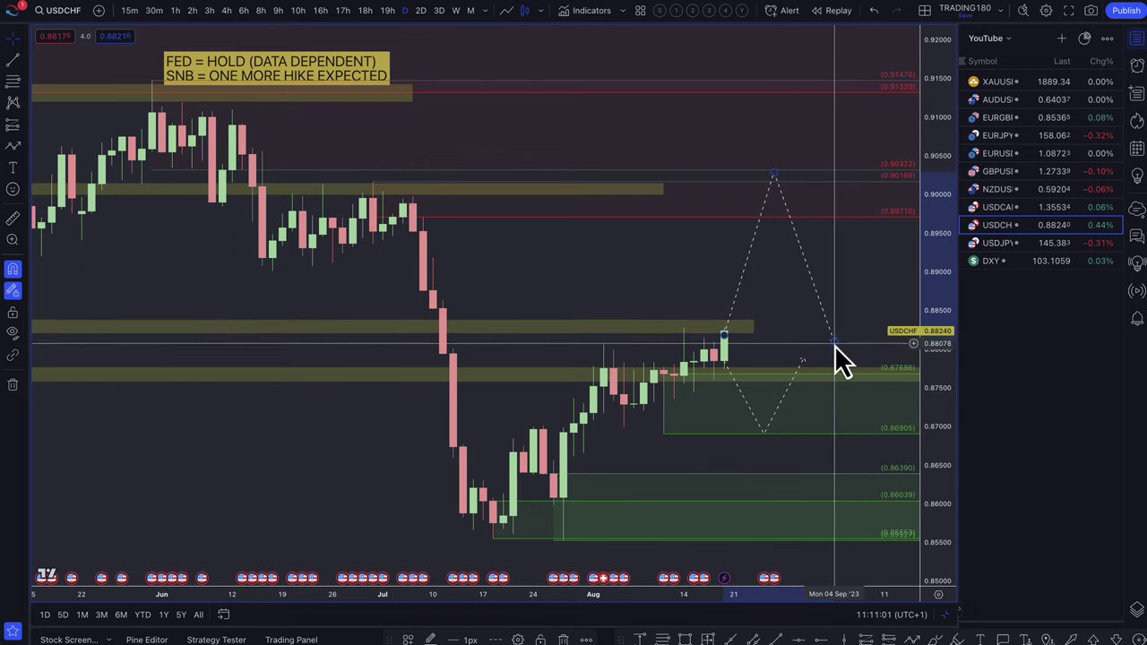
pyautogui.moveTo(834, 345); pyautogui.dragTo(835, 395)
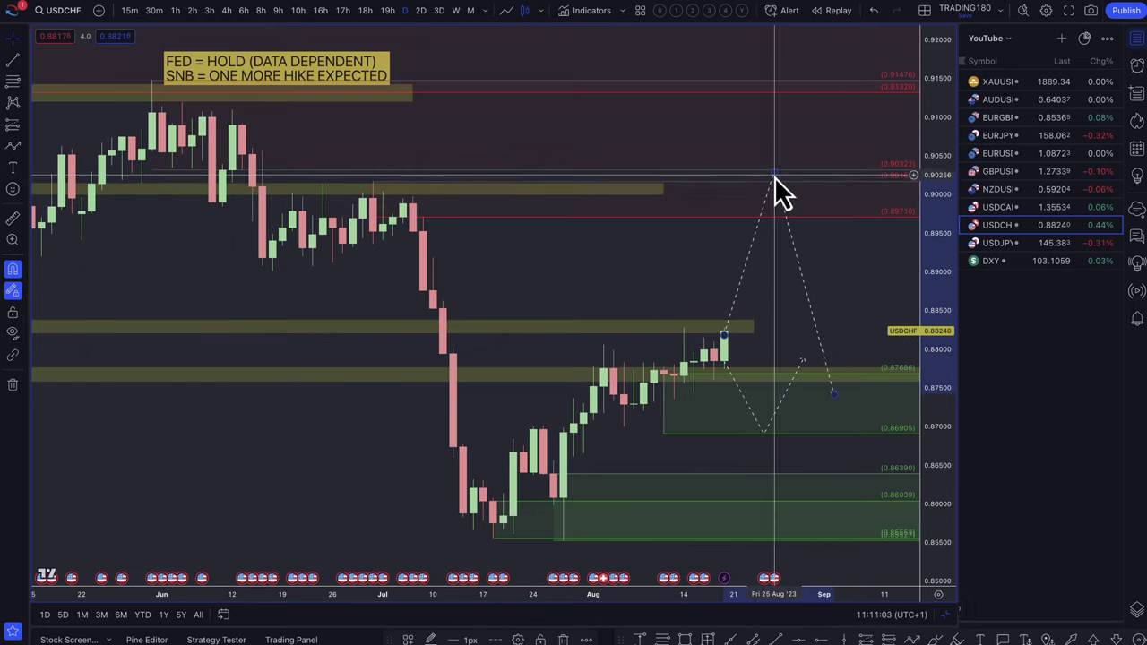
pyautogui.moveTo(774, 175); pyautogui.dragTo(764, 206)
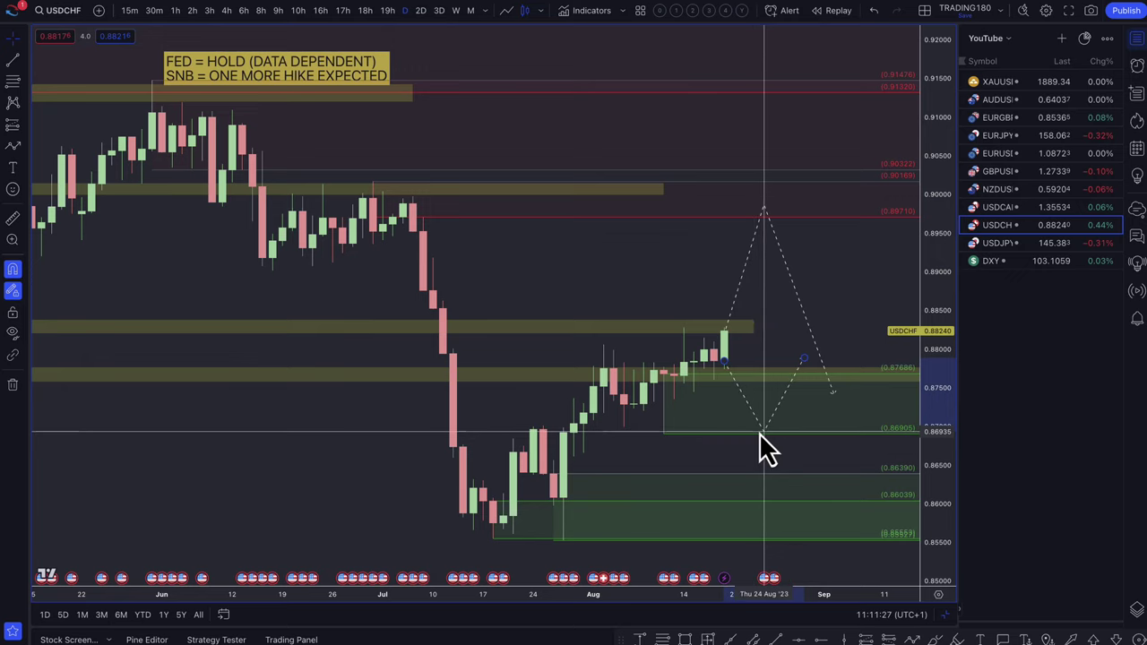
pyautogui.moveTo(760, 434); pyautogui.dragTo(763, 433)
pyautogui.moveTo(833, 392)
pyautogui.mouseDown()
pyautogui.moveTo(820, 328)
pyautogui.moveTo(806, 338)
pyautogui.mouseUp()
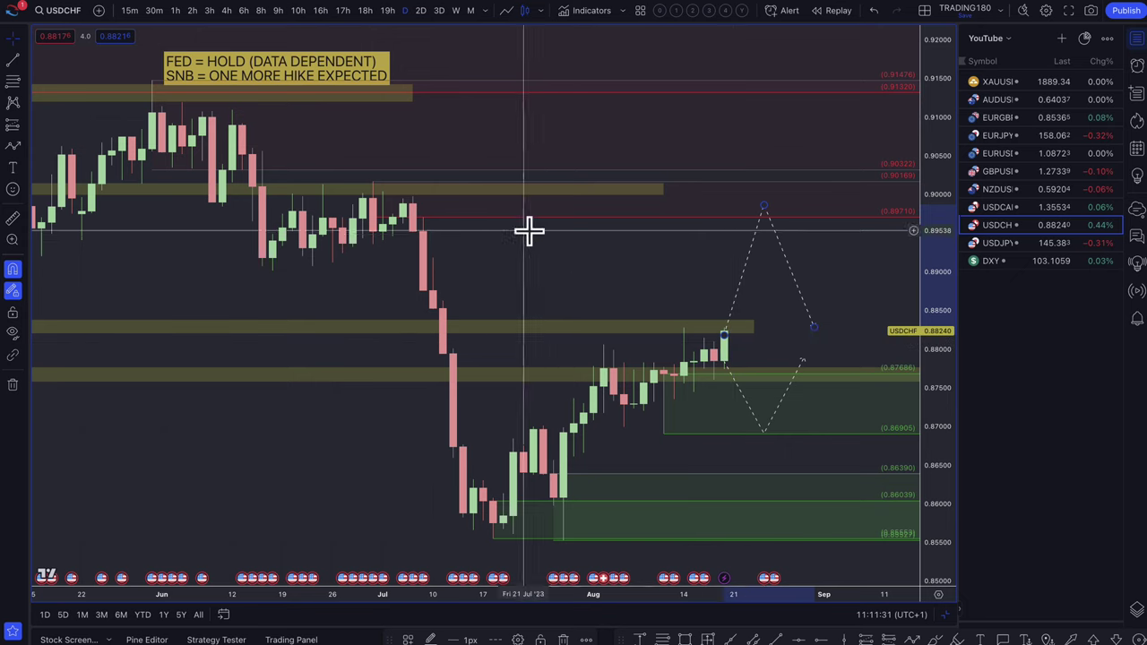
pyautogui.moveTo(763, 205)
pyautogui.mouseDown()
pyautogui.moveTo(754, 219)
pyautogui.moveTo(751, 209)
pyautogui.mouseUp()
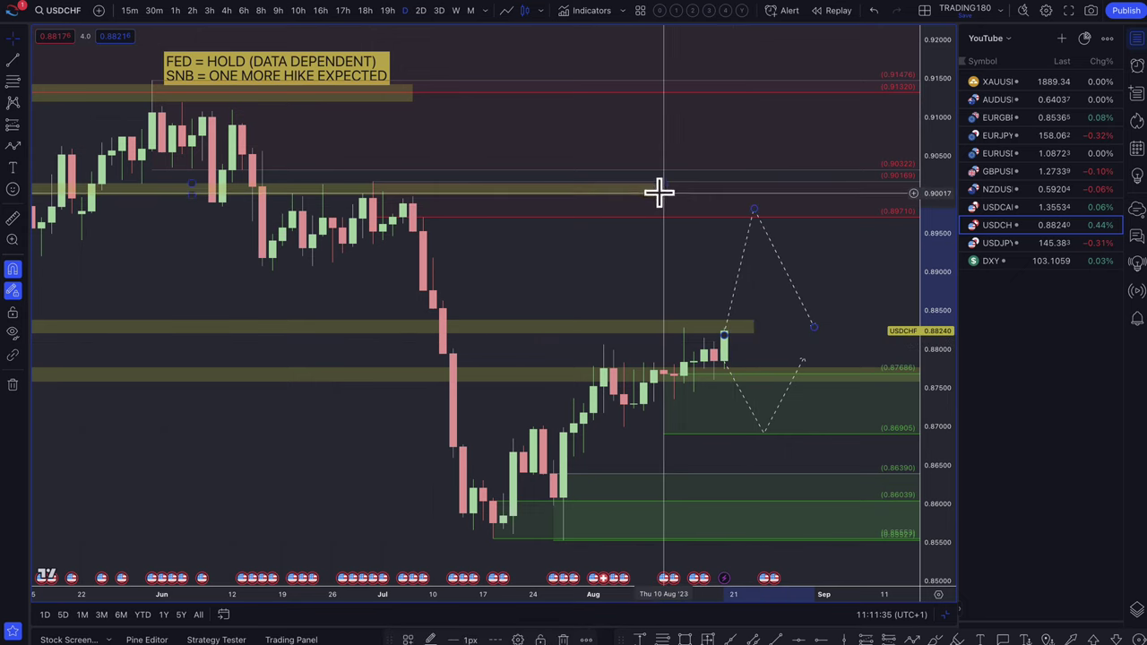
# - Extend the yellow zone near 0.900 to 5 September and pull the lower dashed path's low down to about 0.8645
pyautogui.moveTo(664, 190); pyautogui.dragTo(847, 196)
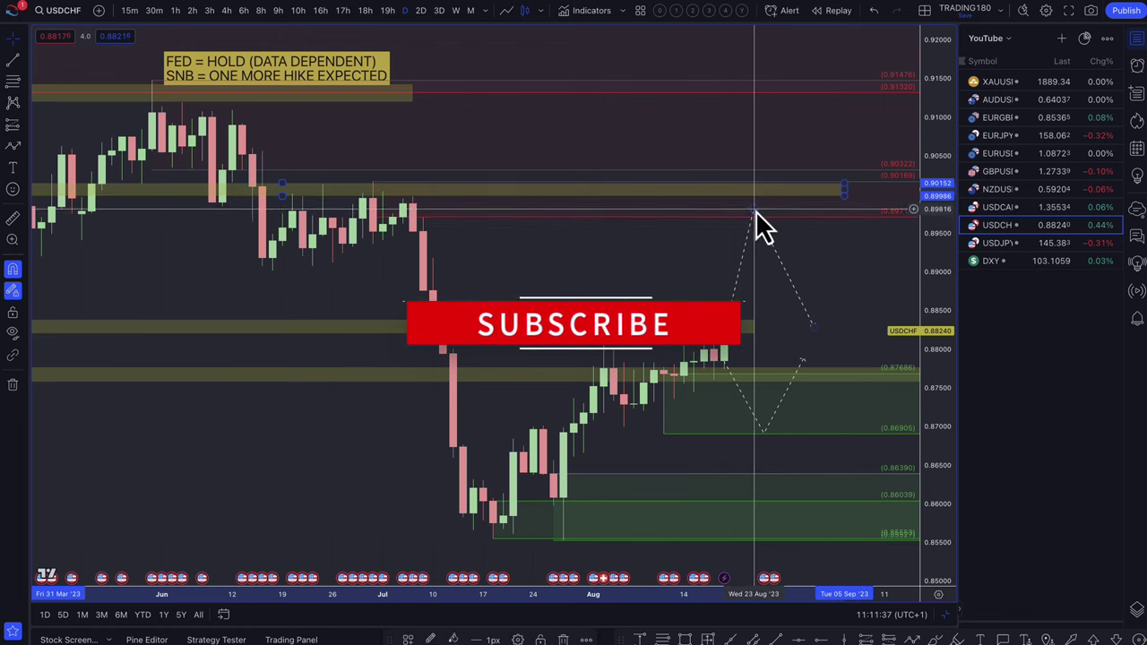
pyautogui.scroll(-3, 717, 358)
pyautogui.scroll(-1, 715, 356)
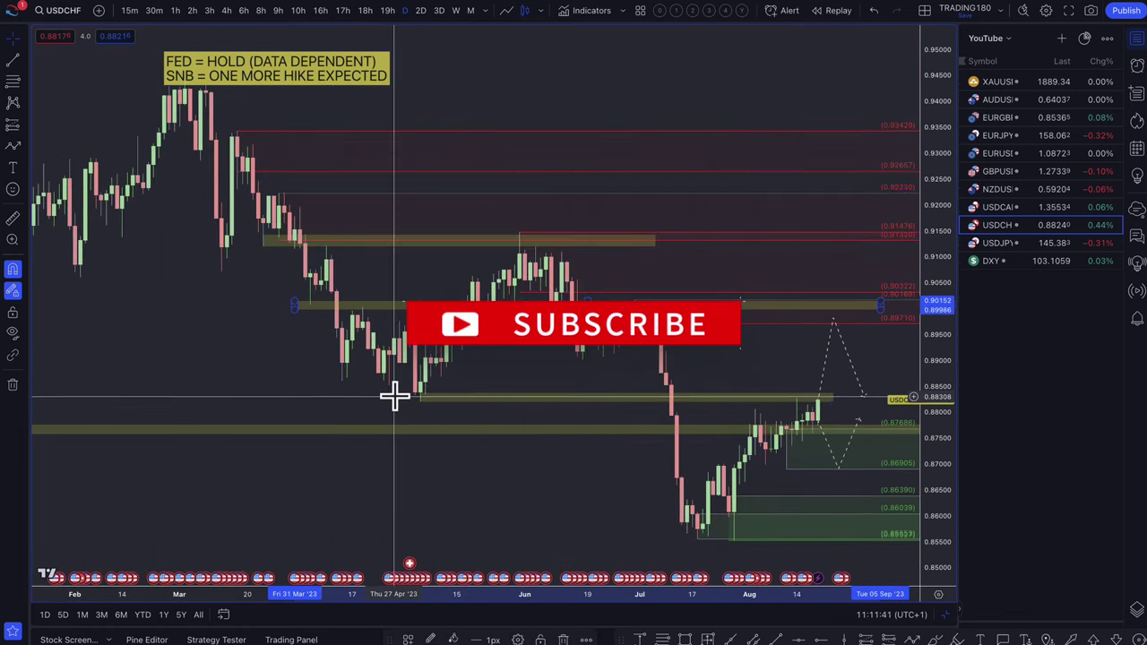
pyautogui.scroll(2, 729, 397)
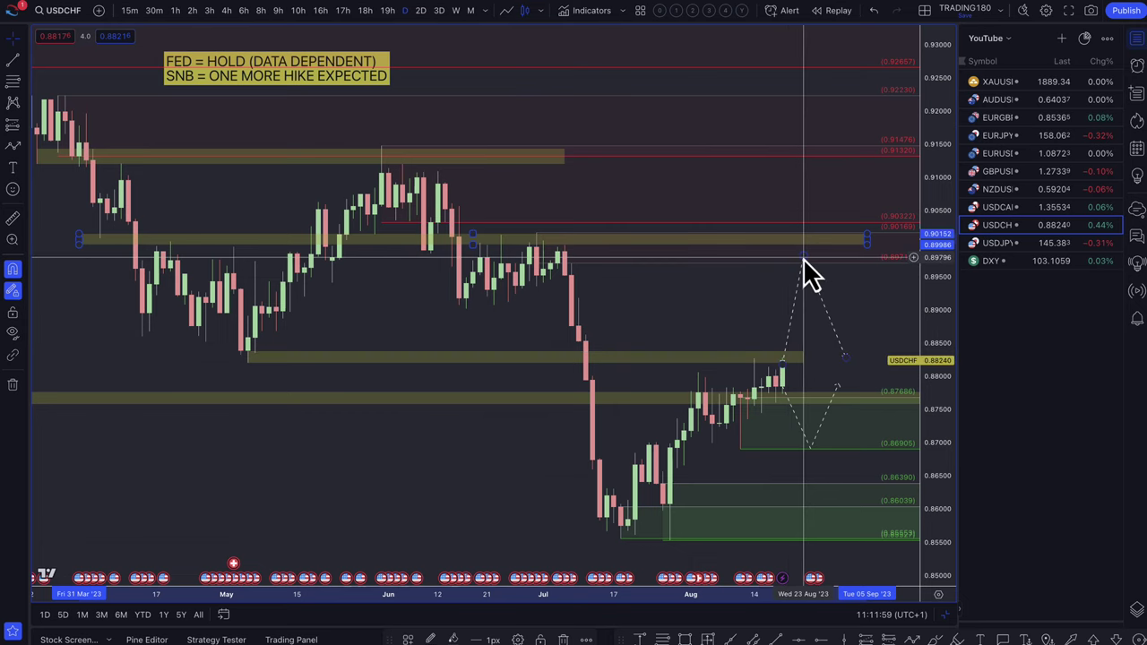
pyautogui.moveTo(809, 446); pyautogui.dragTo(811, 479)
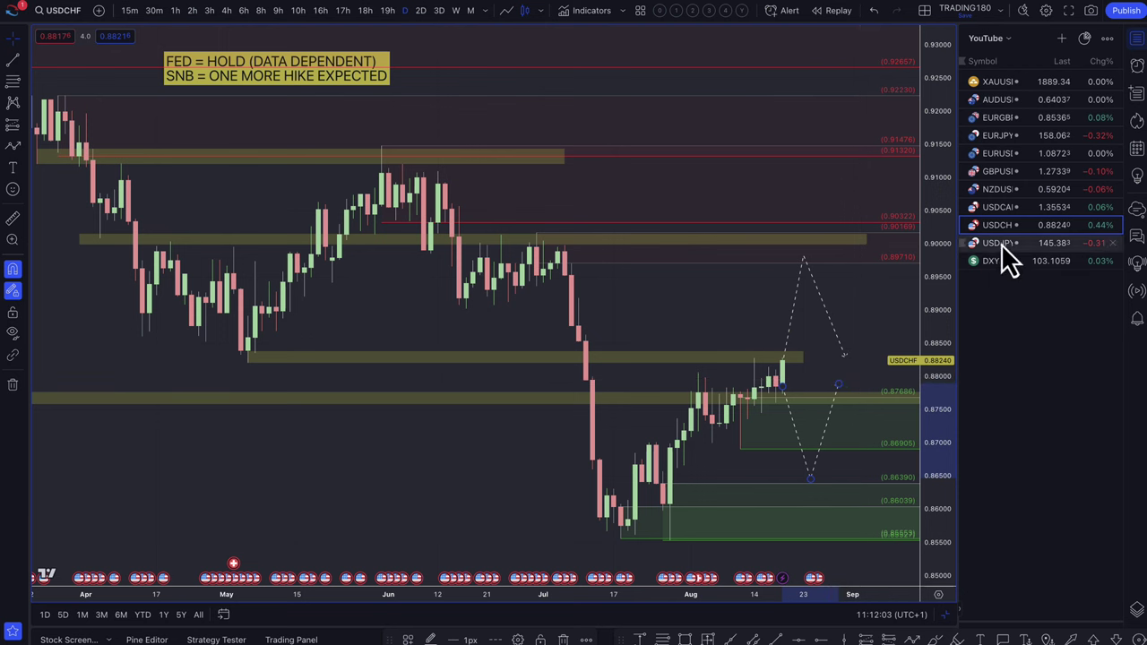
# - On USDCAD, shift the dashed path to the latest candle and replace the red zone between 1.34618 and 1.34296 with a green one from 1.34487 to 1.34125
pyautogui.click(1000, 207)
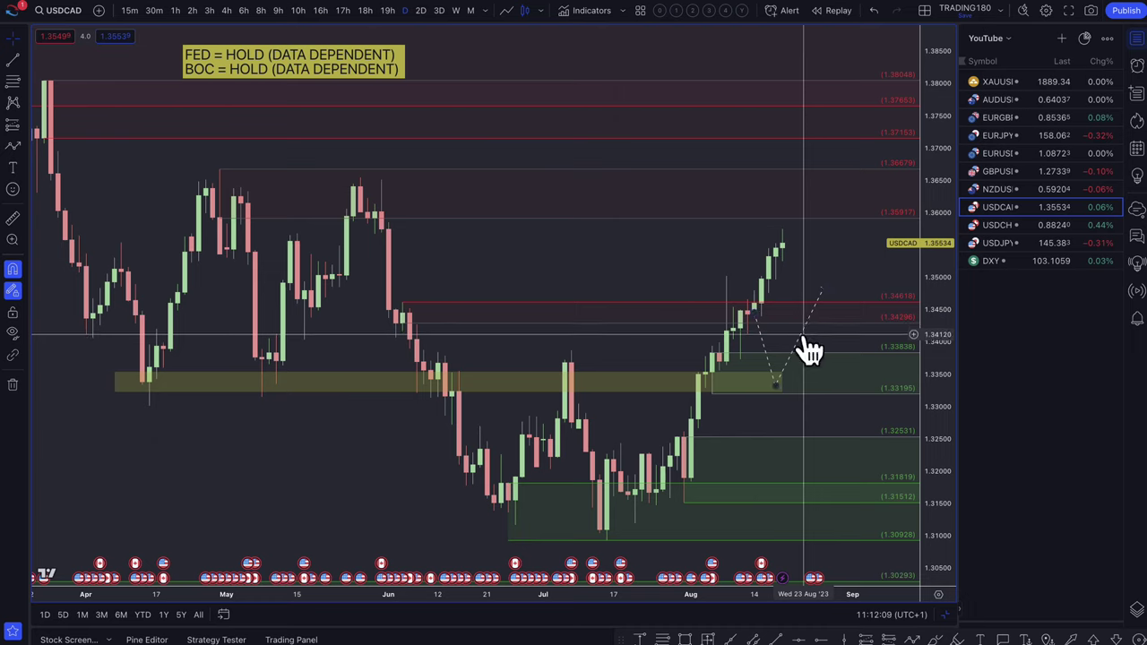
pyautogui.moveTo(810, 350); pyautogui.dragTo(840, 277)
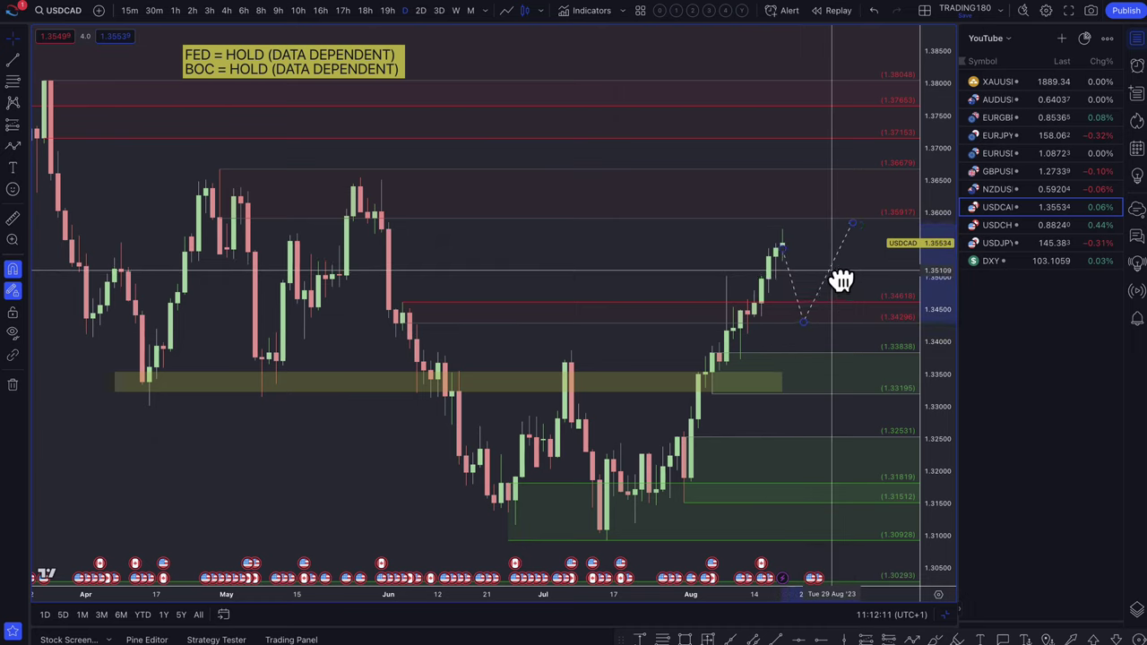
pyautogui.click(690, 317)
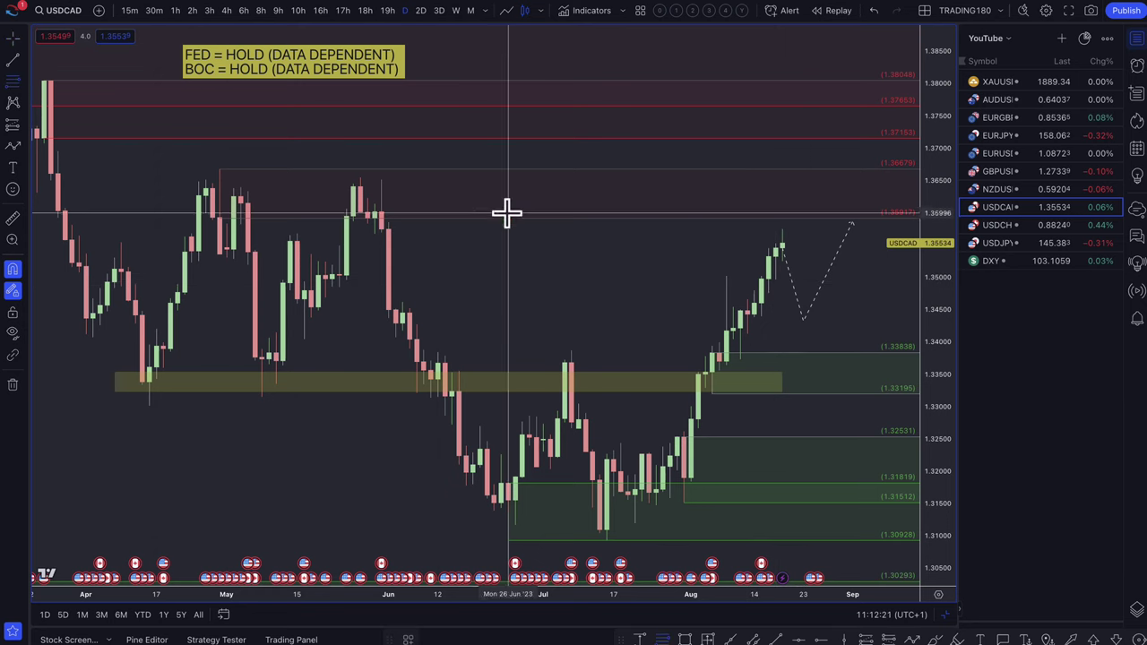
pyautogui.moveTo(747, 310); pyautogui.dragTo(749, 334)
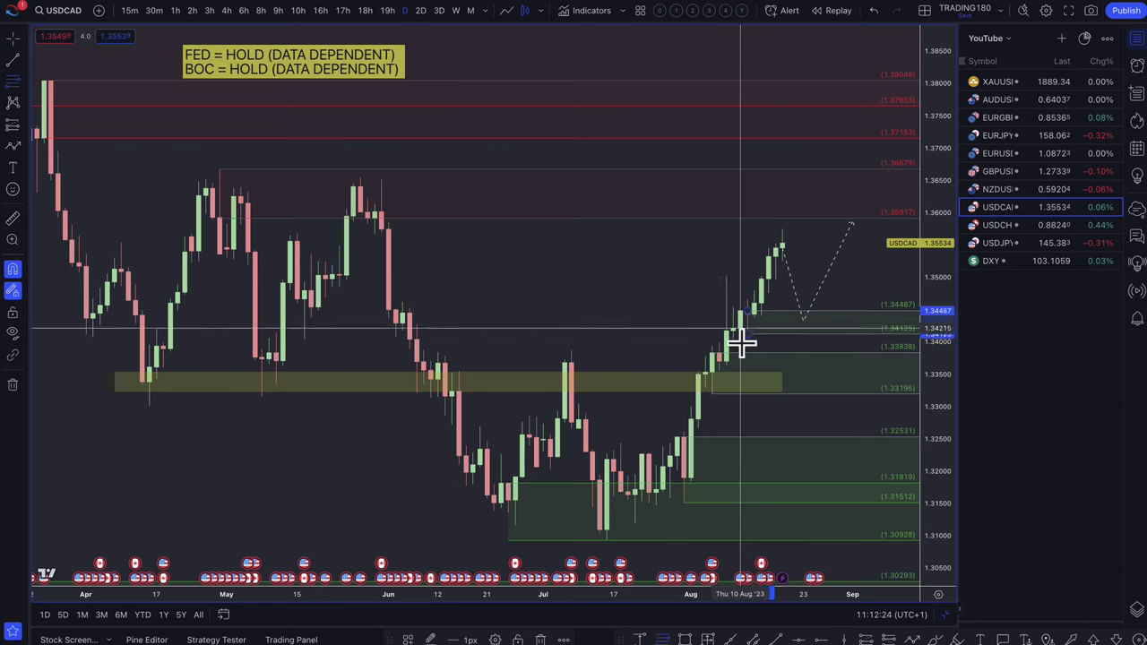
pyautogui.rightClick(806, 323)
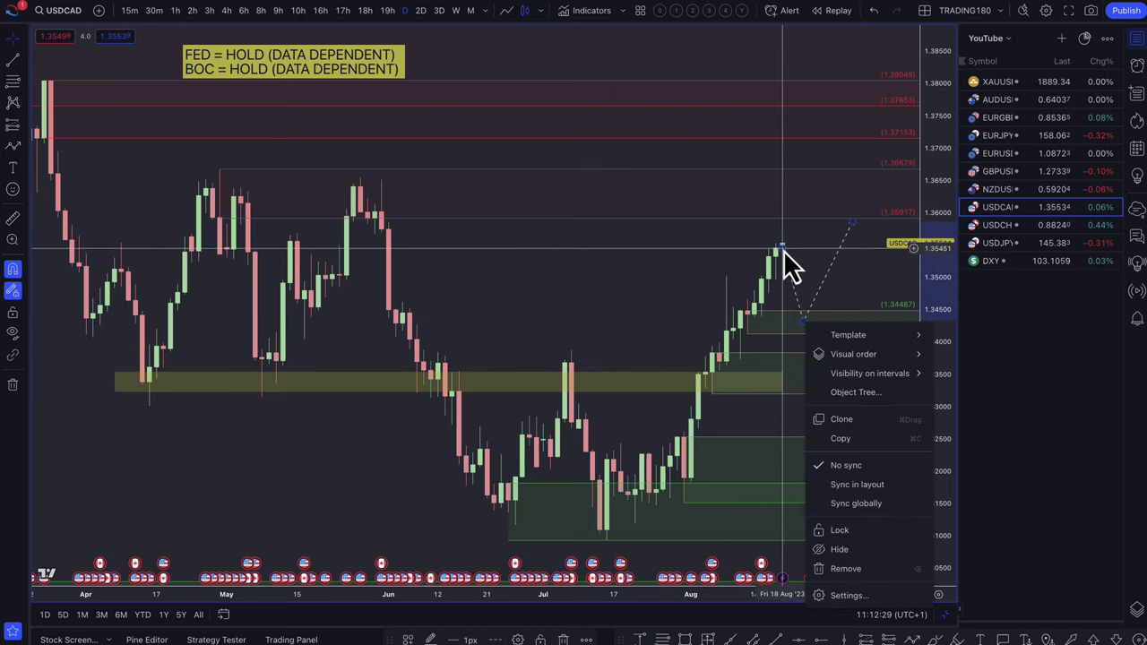
pyautogui.click(785, 253)
pyautogui.click(784, 259)
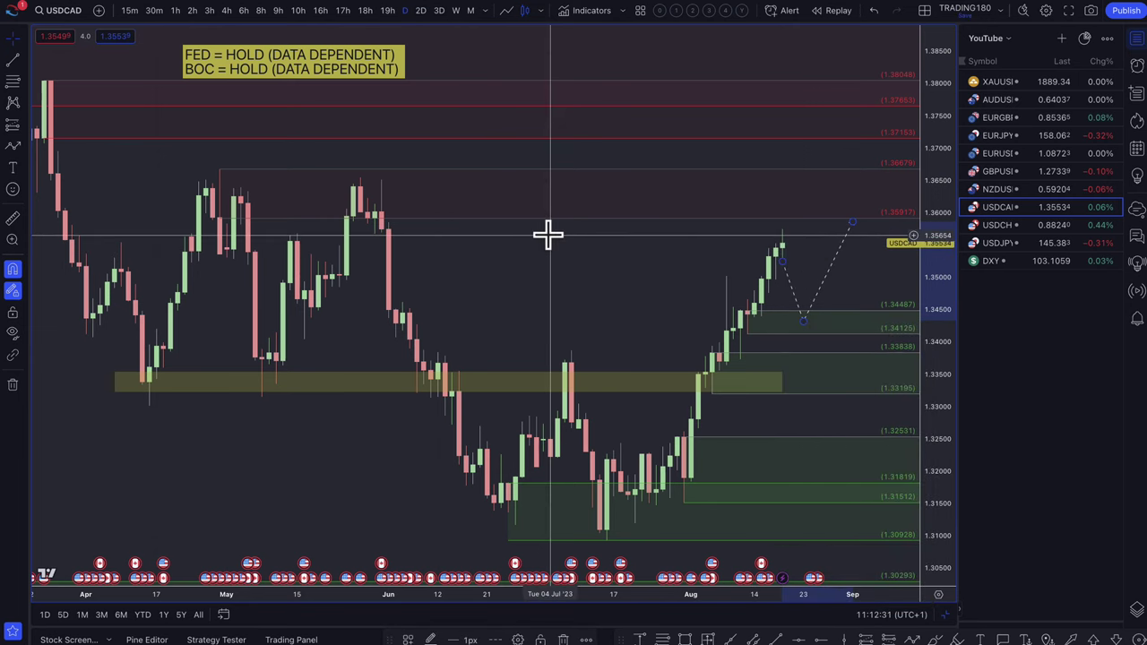
pyautogui.click(782, 249)
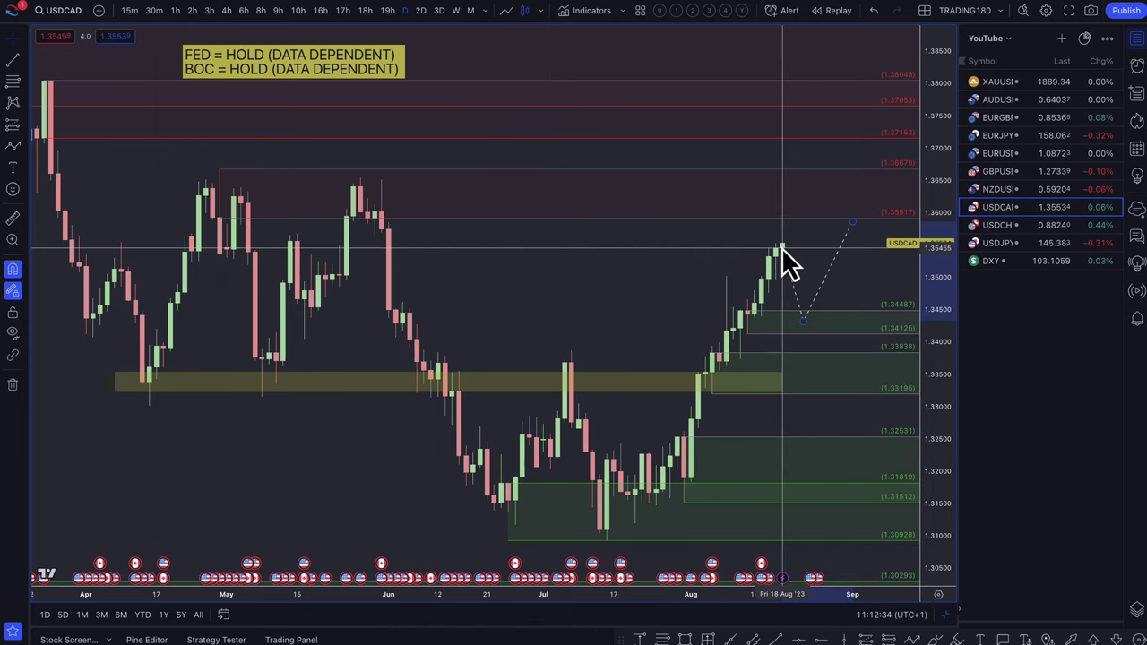
pyautogui.click(804, 323)
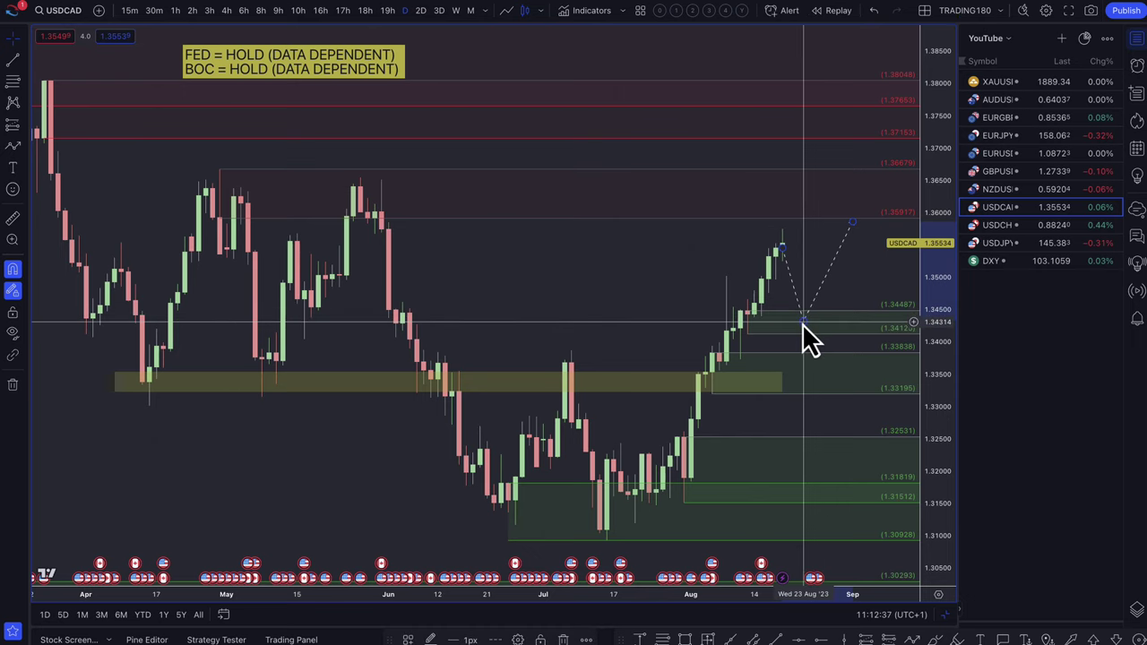
# - Extend the yellow USDCAD zone around 1.334 to 12 September
pyautogui.click(776, 384)
pyautogui.moveTo(781, 383); pyautogui.dragTo(900, 373)
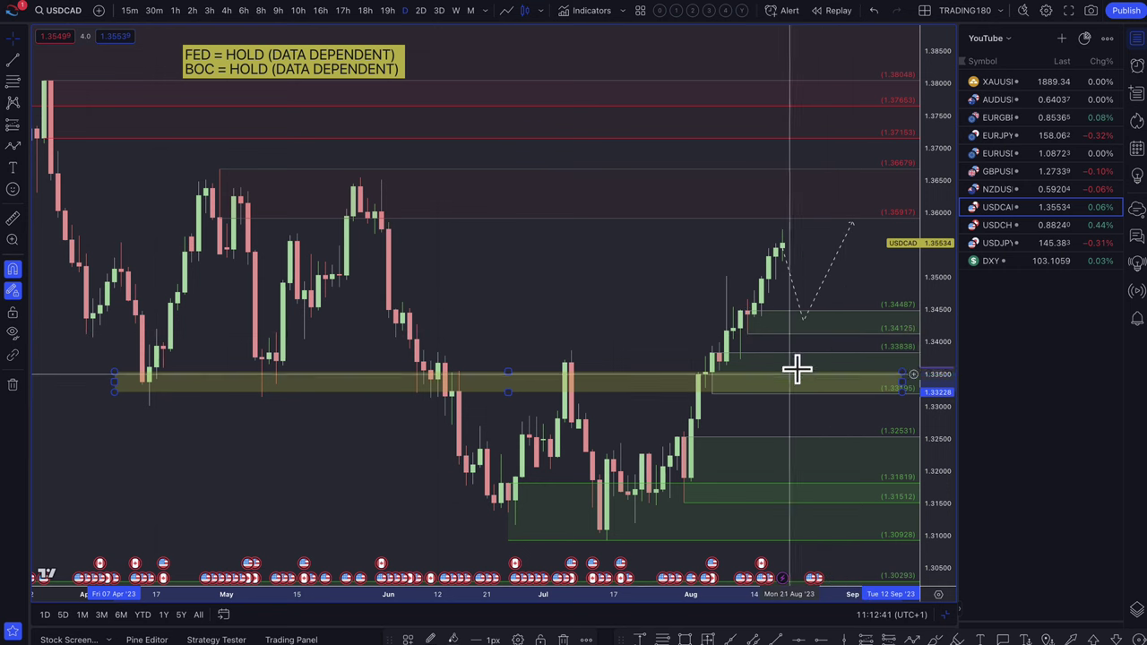
# - Draw a dashed path from the latest USDCAD candle's high up to about 1.3665 on 24 August and back down to about 1.359
pyautogui.scroll(-3, 755, 392)
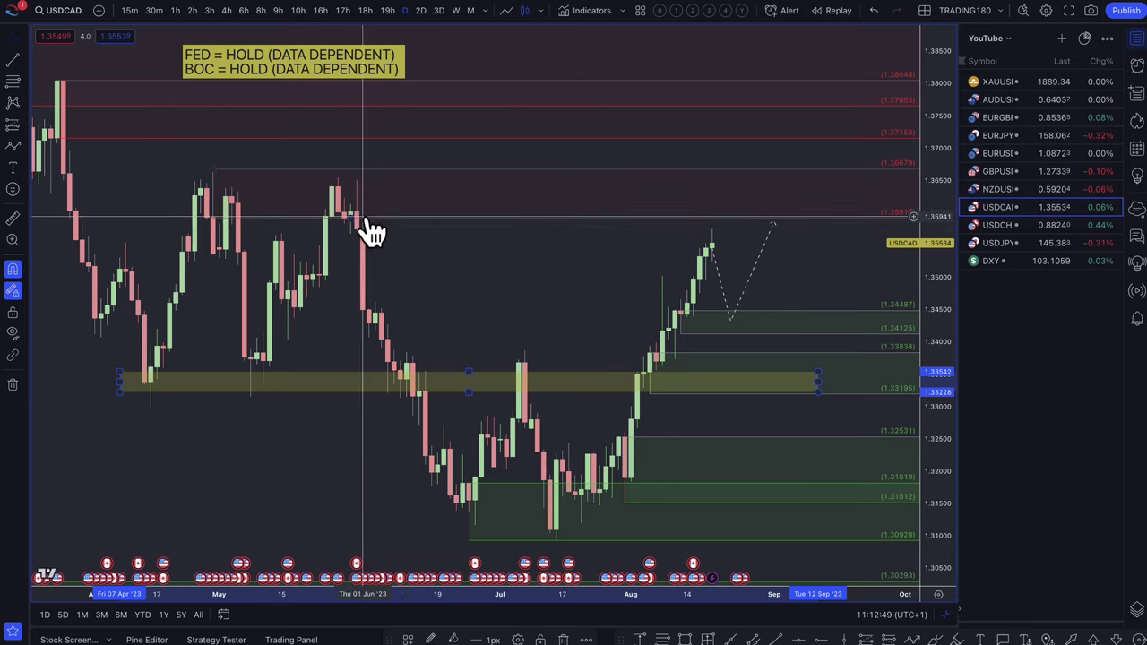
pyautogui.click(14, 146)
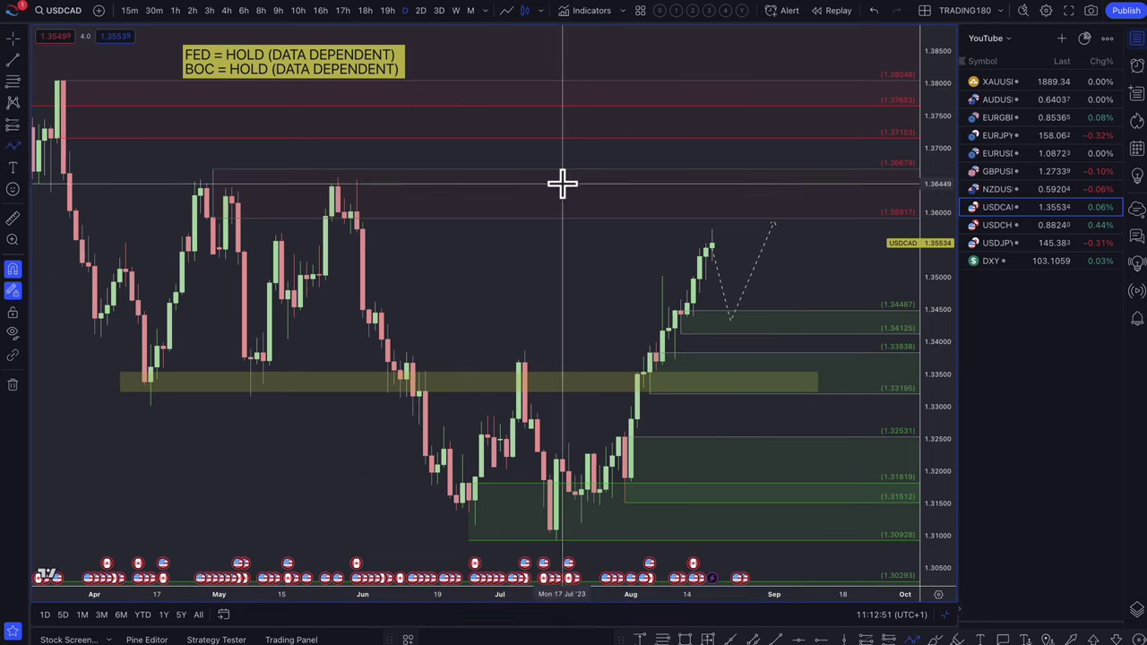
pyautogui.click(711, 230)
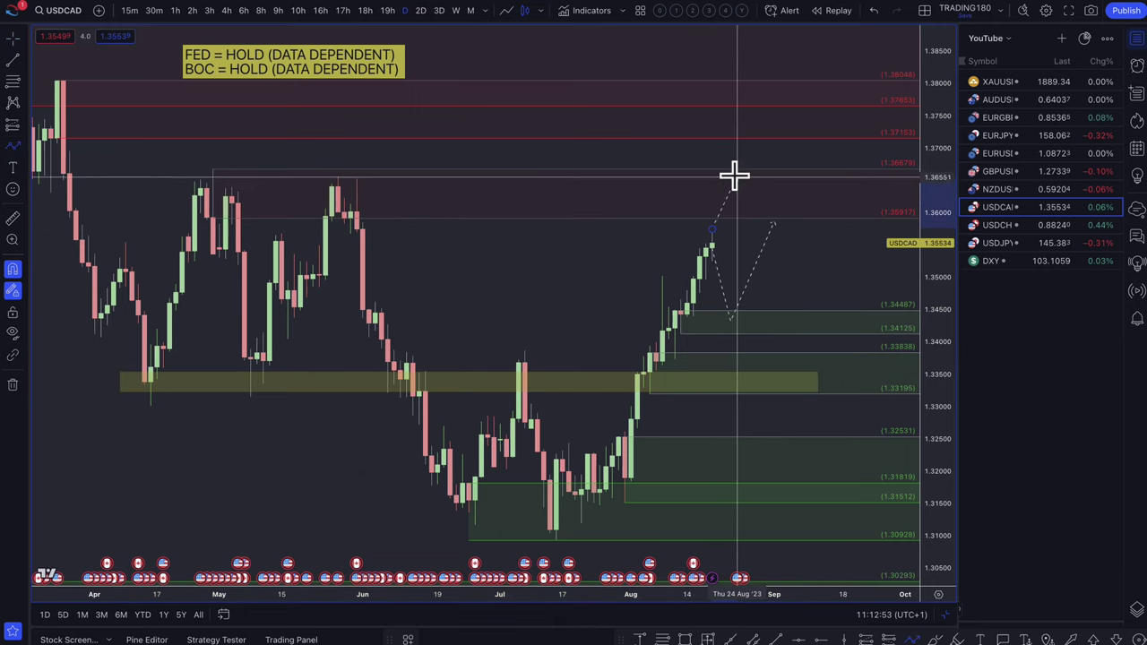
pyautogui.click(736, 170)
pyautogui.click(753, 216)
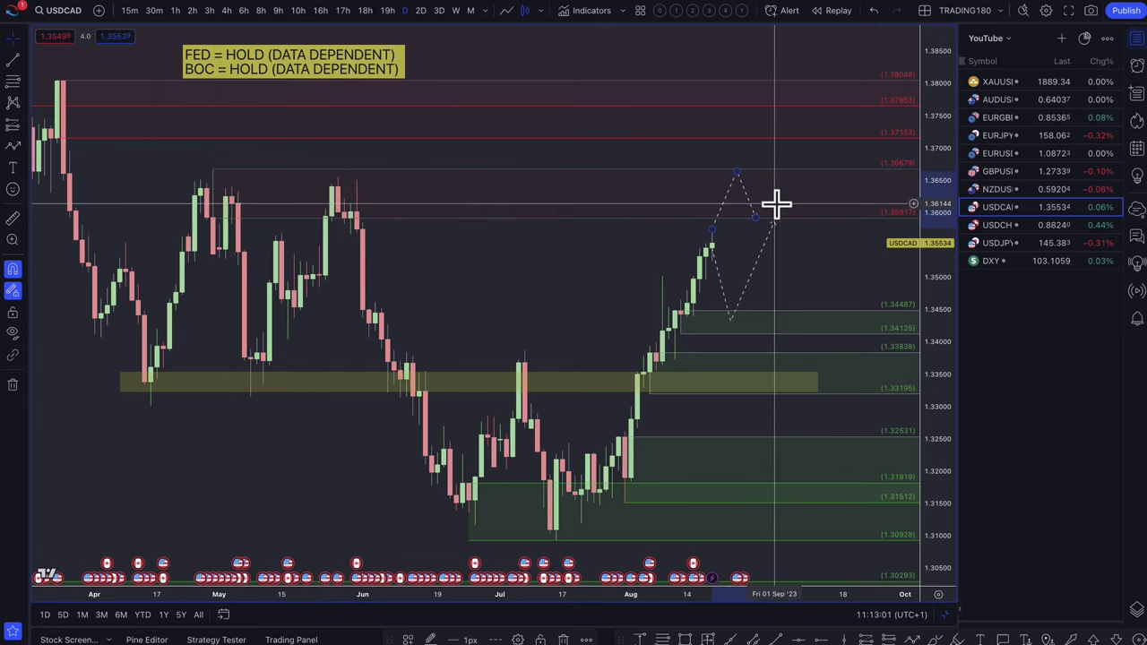
# - On NZDUSD, move the dashed path's endpoint to about 0.594 on 4 September and delete the green zone between 0.60377 and 0.59846
pyautogui.click(1005, 188)
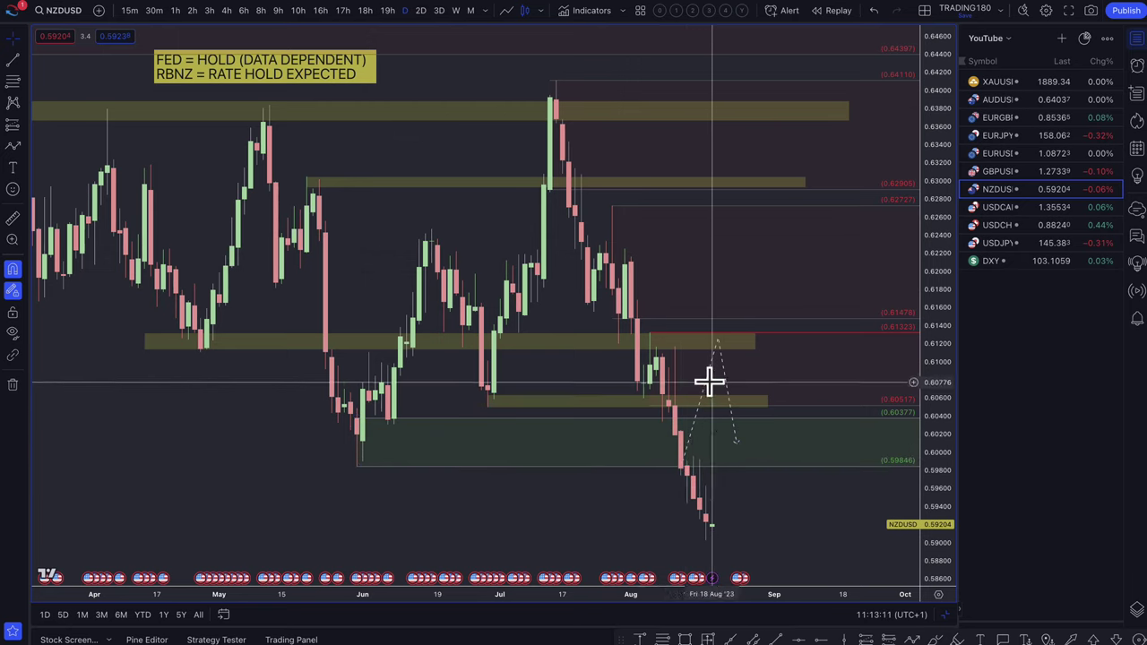
pyautogui.moveTo(736, 444); pyautogui.dragTo(780, 502)
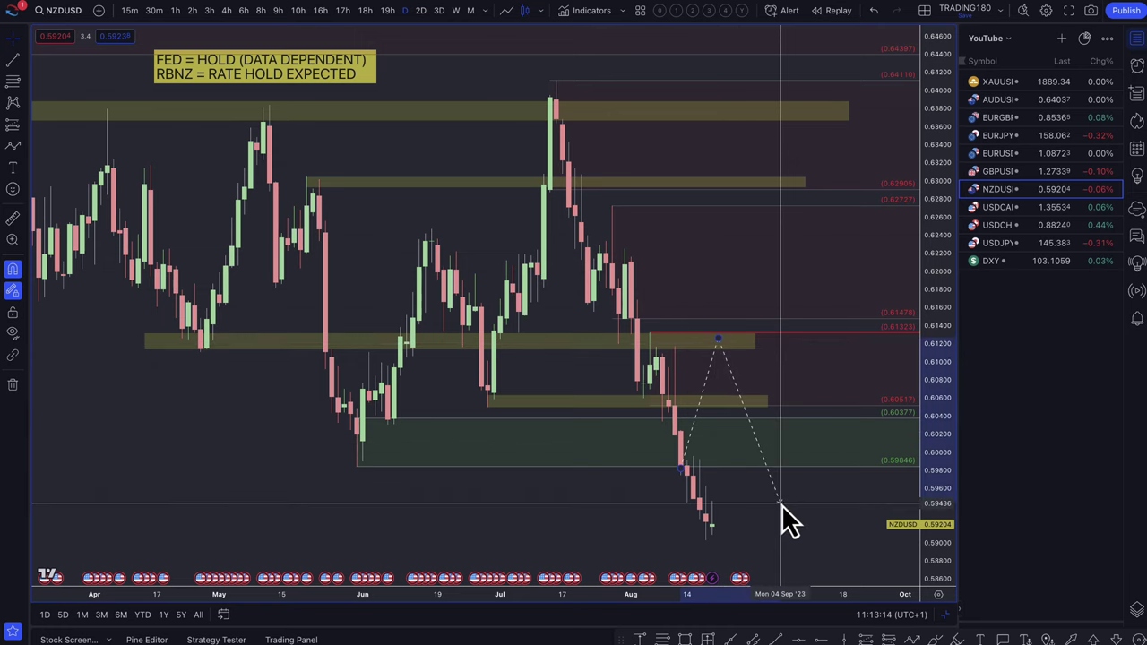
pyautogui.click(638, 467)
pyautogui.press('Delete')
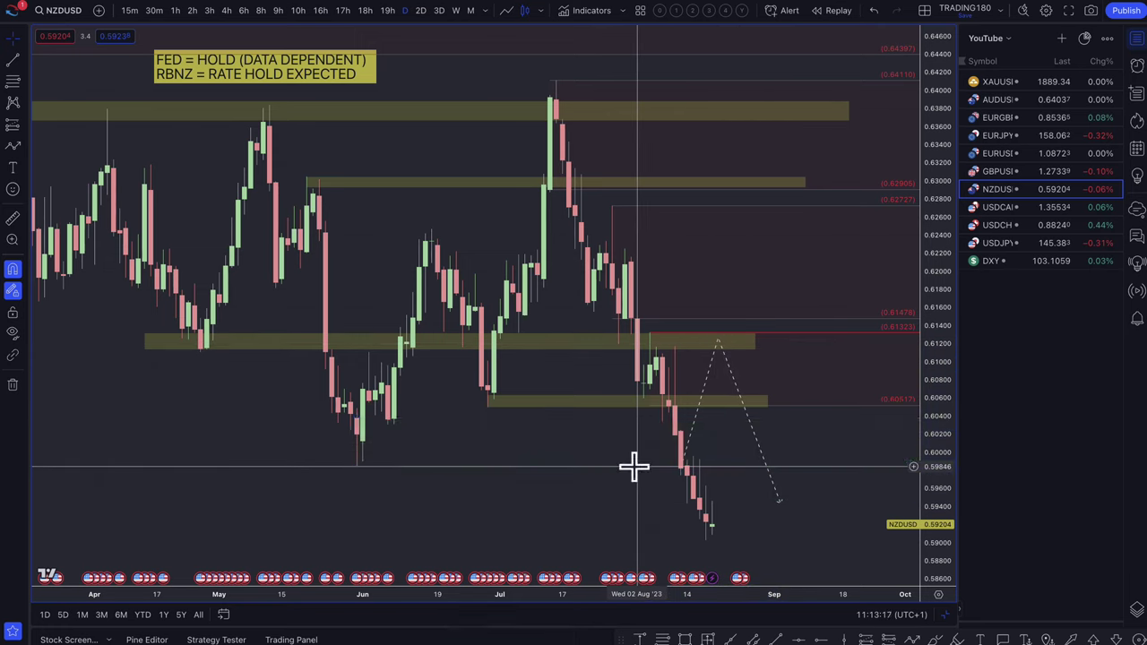
# - Draw a green zone on NZDUSD between 0.59487 and 0.58399, starting at the 10 November 2022 candles
pyautogui.scroll(-5, 573, 466)
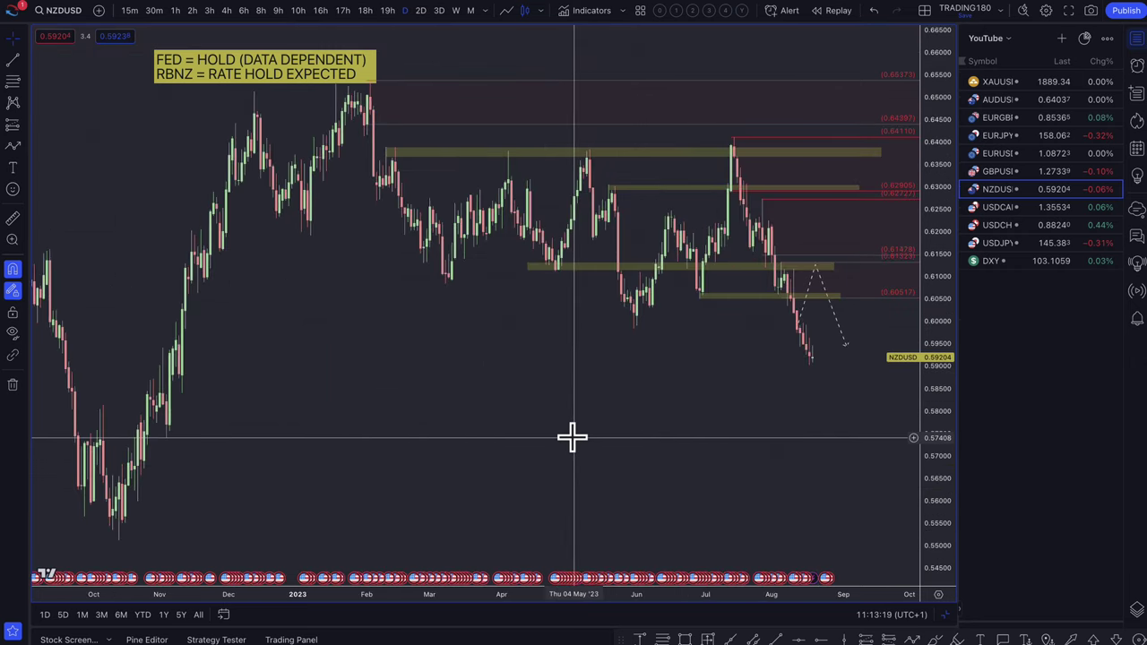
pyautogui.click(13, 82)
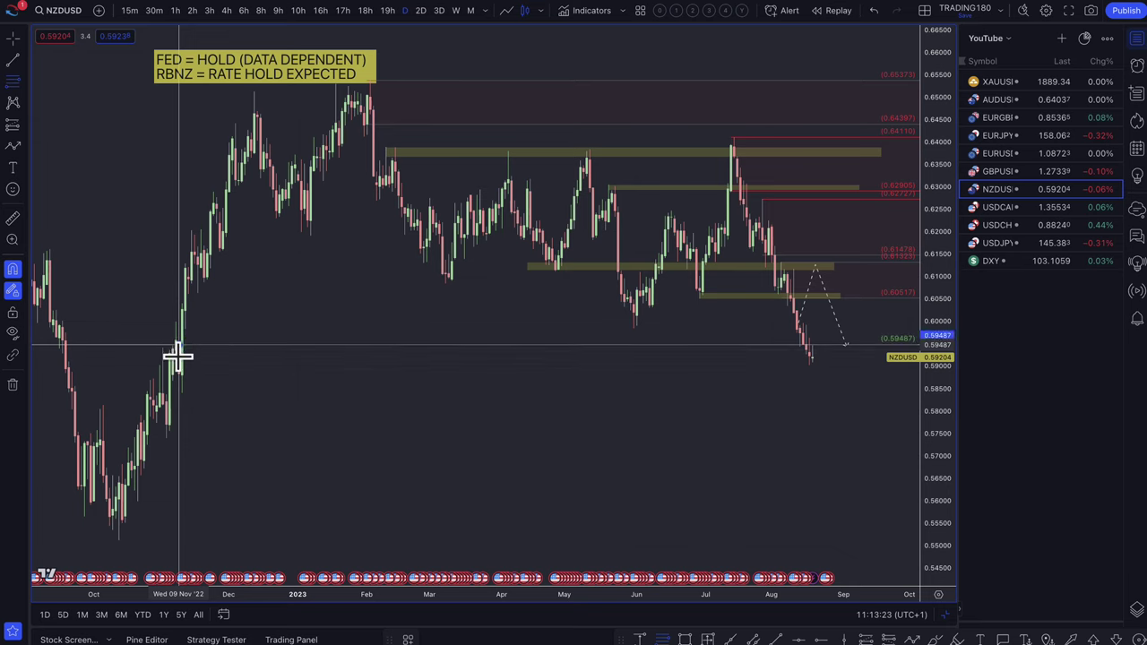
pyautogui.moveTo(177, 356); pyautogui.dragTo(184, 392)
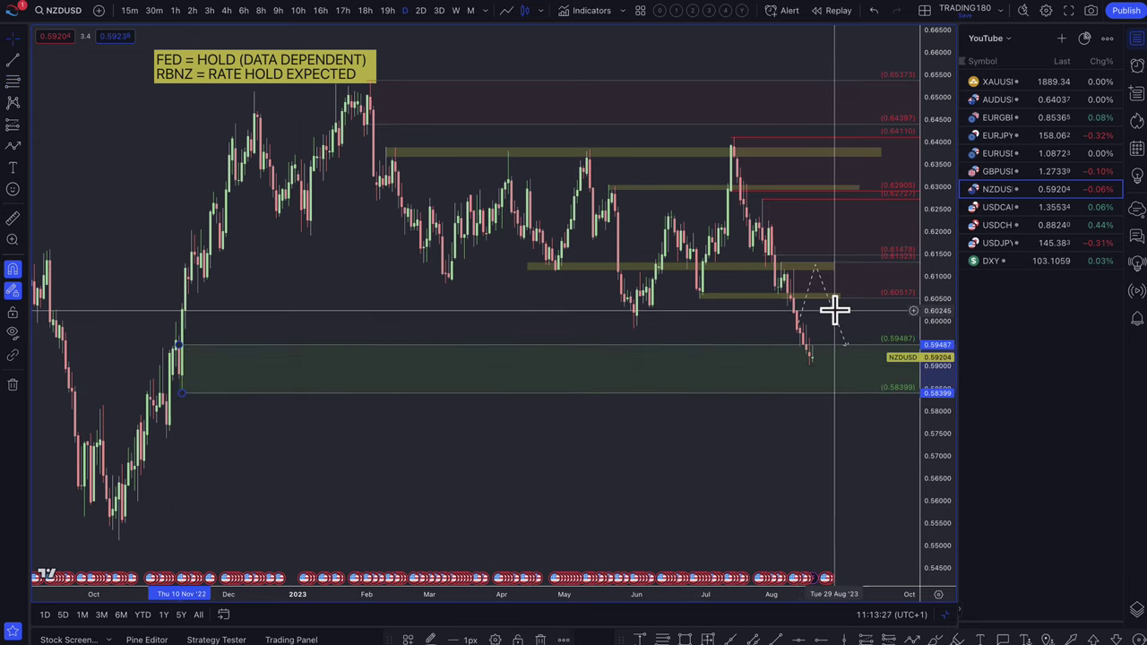
# - Shift the dashed NZDUSD path to start at the latest candle near 0.592, peak at about 0.606 and end at about 0.5905 on 12 September
pyautogui.moveTo(834, 312); pyautogui.dragTo(855, 317)
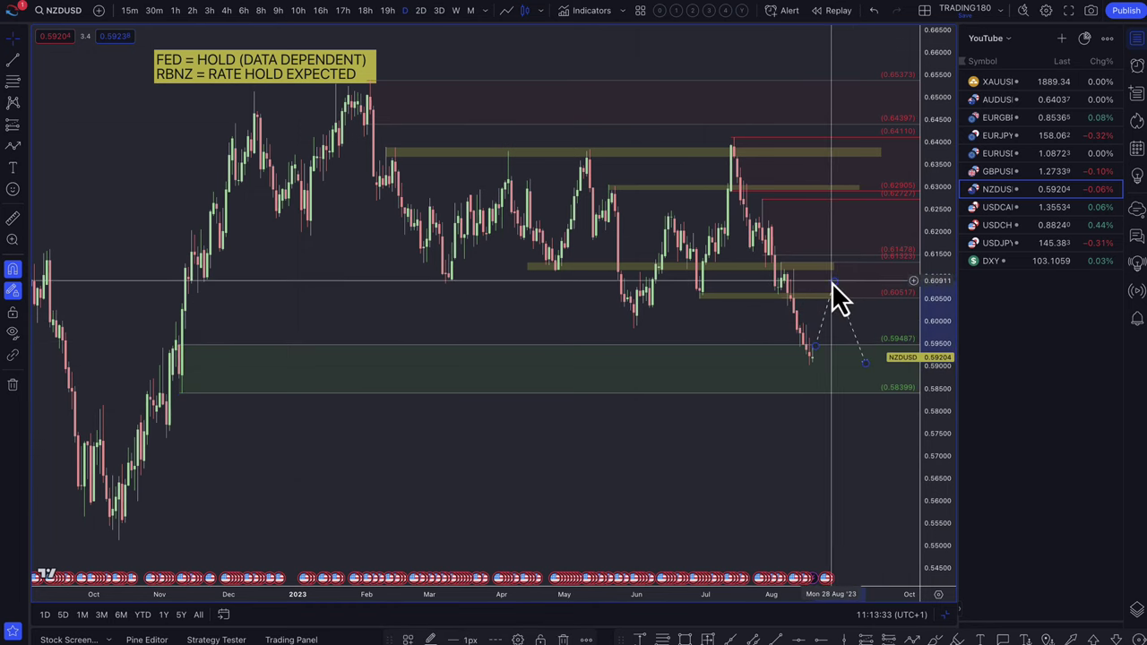
pyautogui.moveTo(832, 284); pyautogui.dragTo(835, 294)
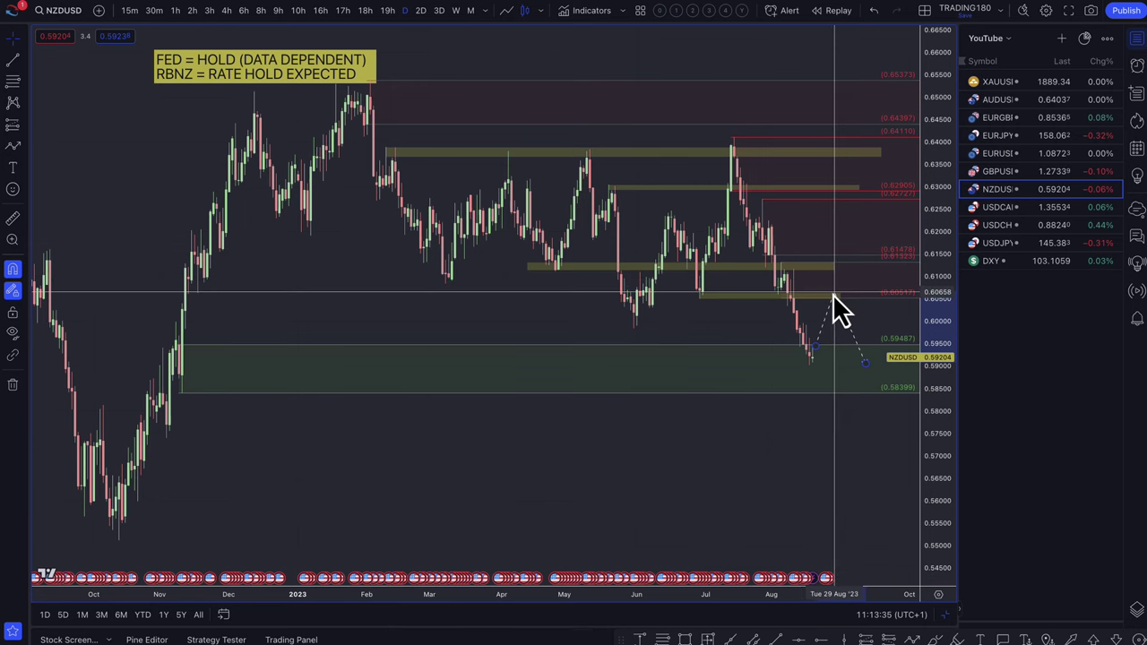
pyautogui.scroll(5, 811, 305)
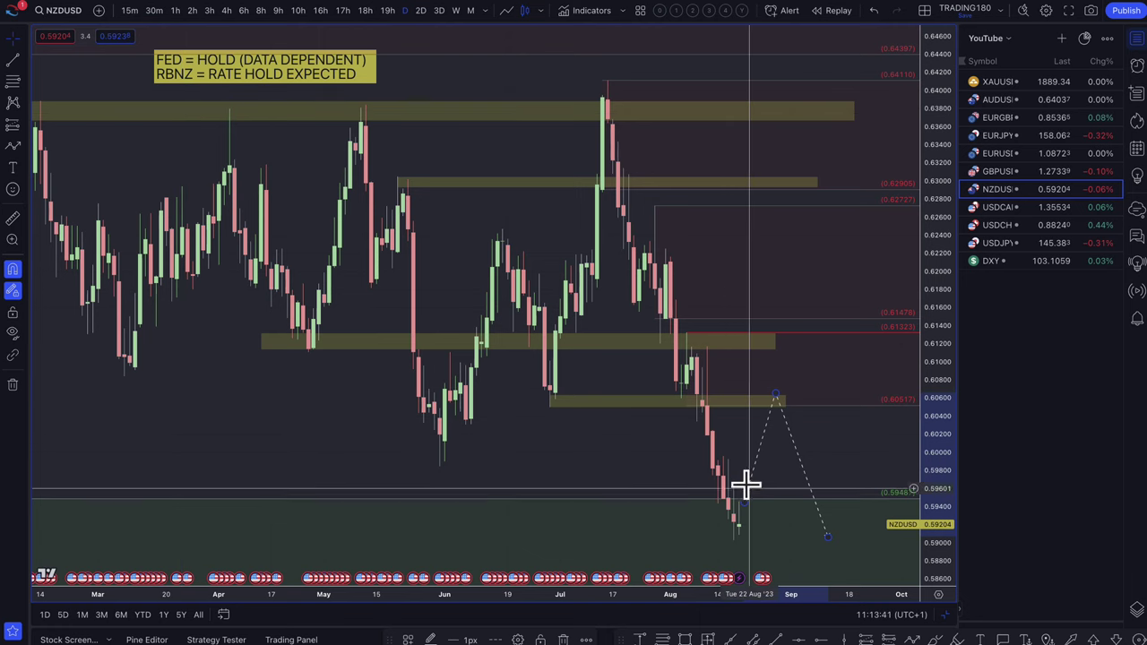
pyautogui.moveTo(744, 504); pyautogui.dragTo(737, 527)
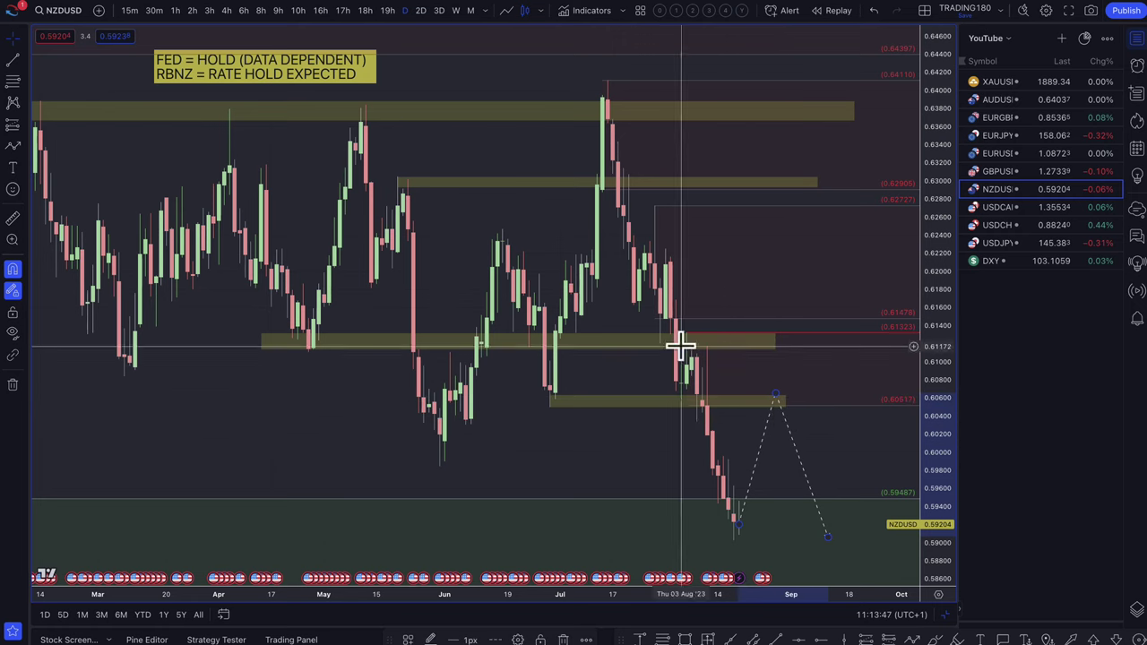
pyautogui.moveTo(775, 396); pyautogui.dragTo(775, 402)
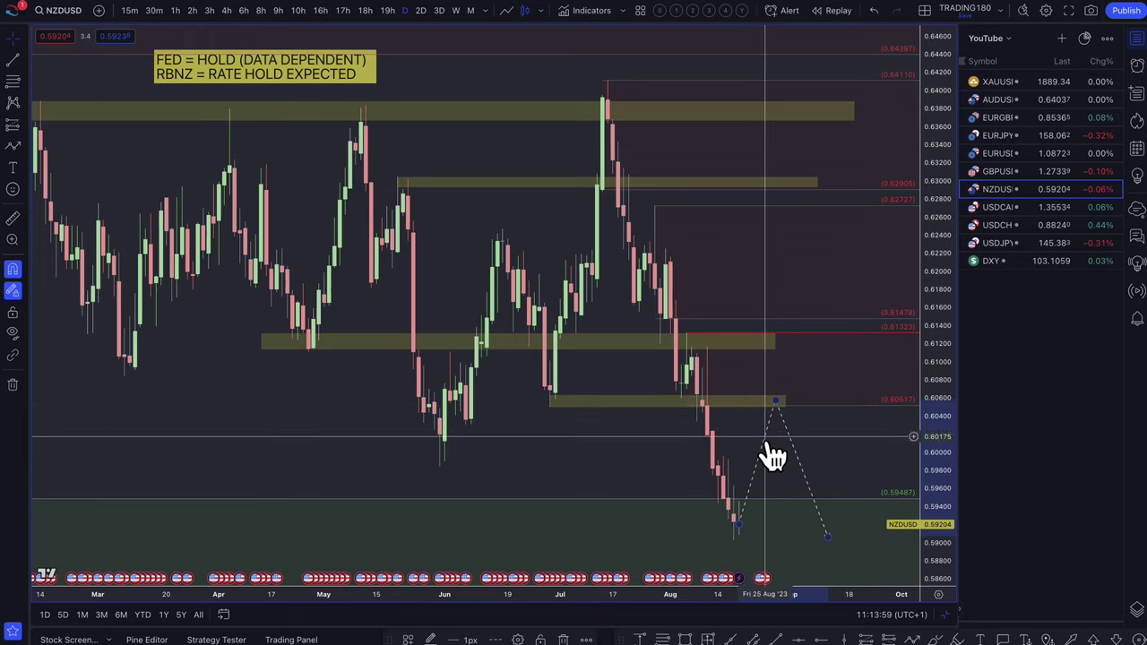
pyautogui.click(776, 396)
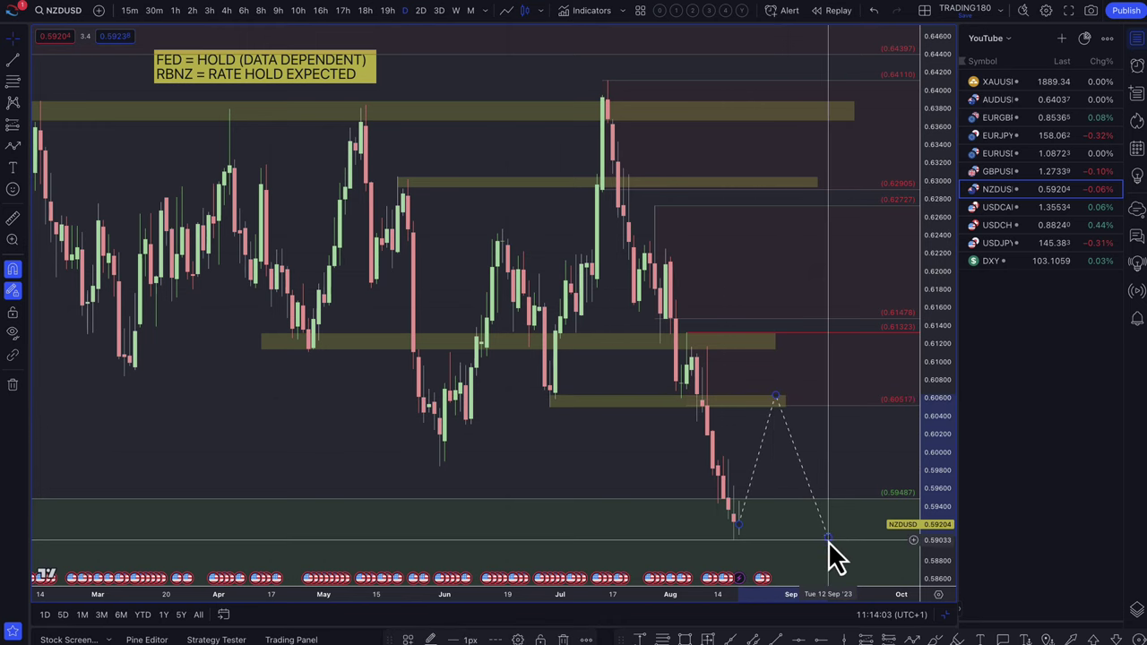
# - Adjust the dashed NZDUSD path's peak to about 0.6056, inside the lowest yellow zone and slightly earlier in time
pyautogui.scroll(-5, 829, 552)
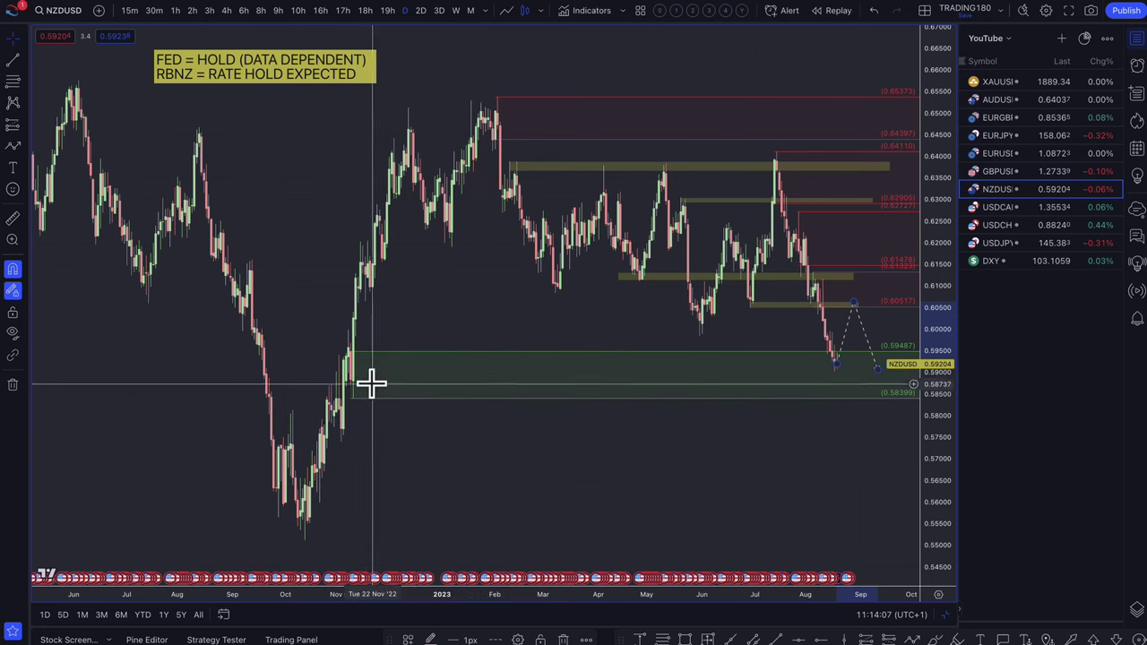
pyautogui.scroll(2, 666, 411)
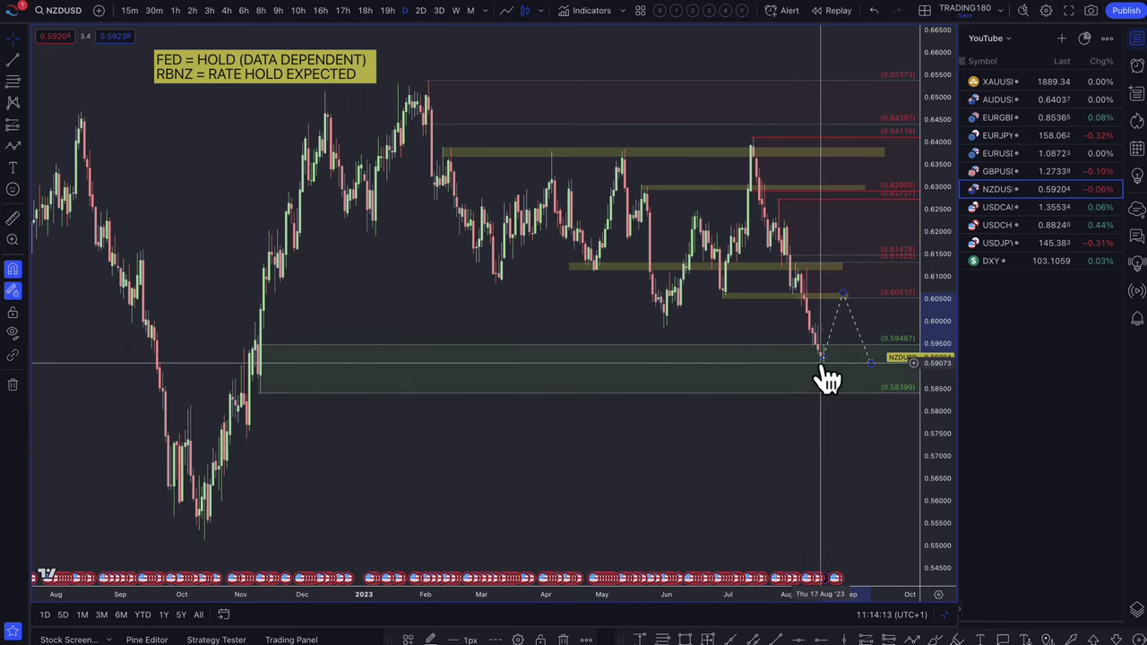
pyautogui.scroll(2, 825, 376)
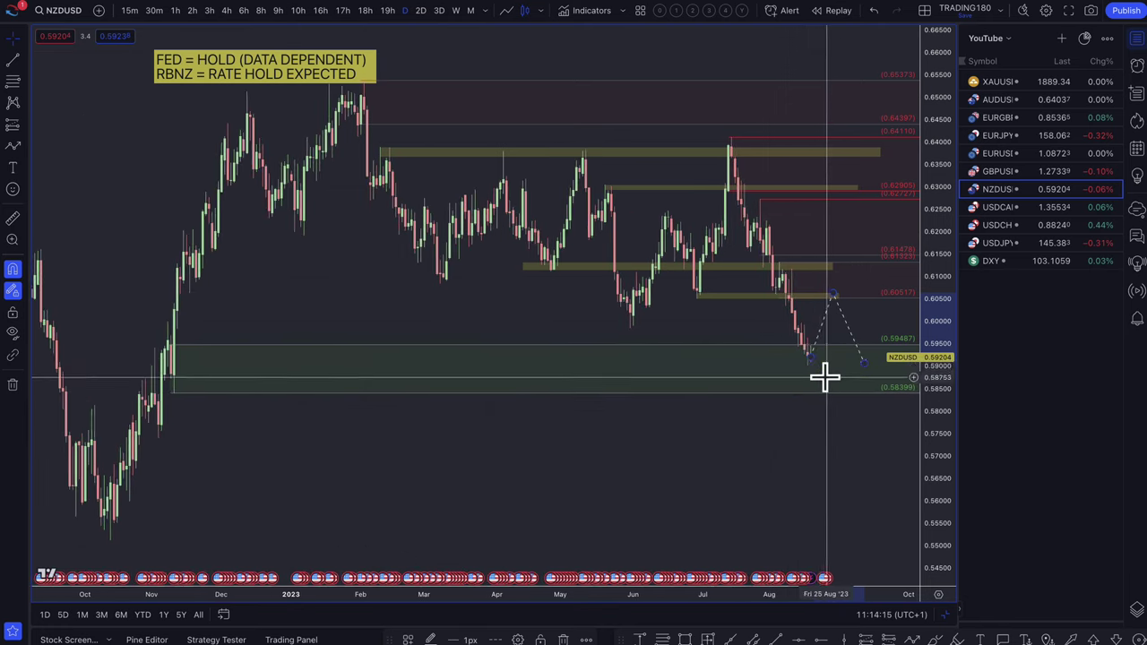
pyautogui.scroll(5, 743, 385)
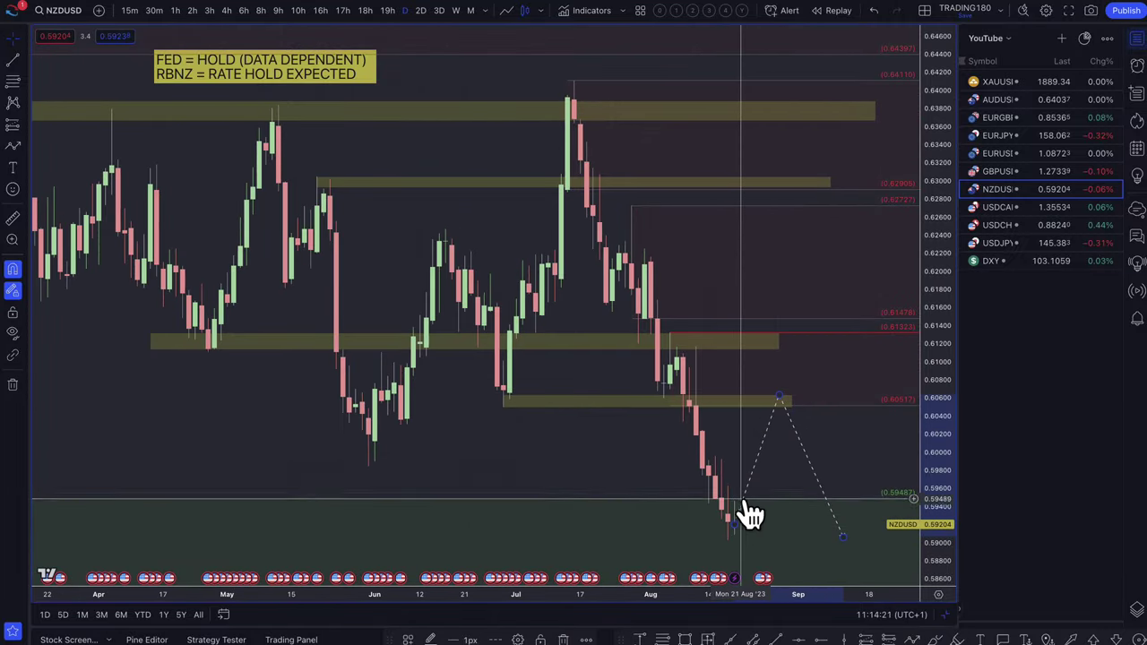
pyautogui.moveTo(778, 413); pyautogui.dragTo(773, 405)
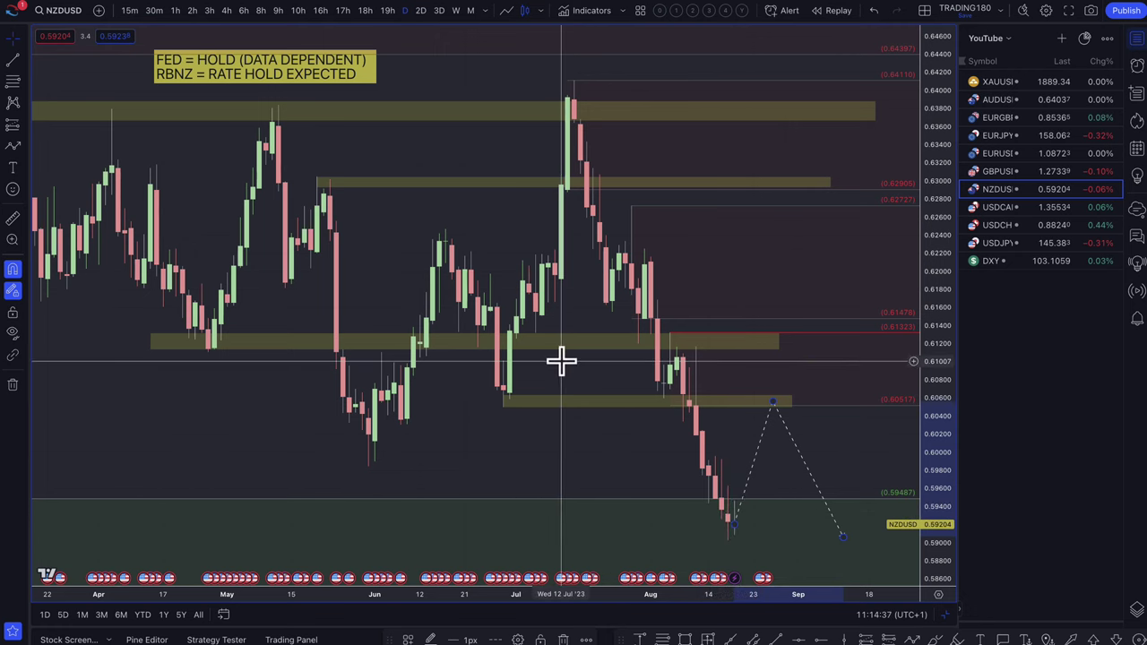
pyautogui.moveTo(772, 402)
pyautogui.mouseDown()
pyautogui.moveTo(755, 482)
pyautogui.moveTo(774, 389)
pyautogui.moveTo(774, 413)
pyautogui.moveTo(774, 402)
pyautogui.mouseUp()
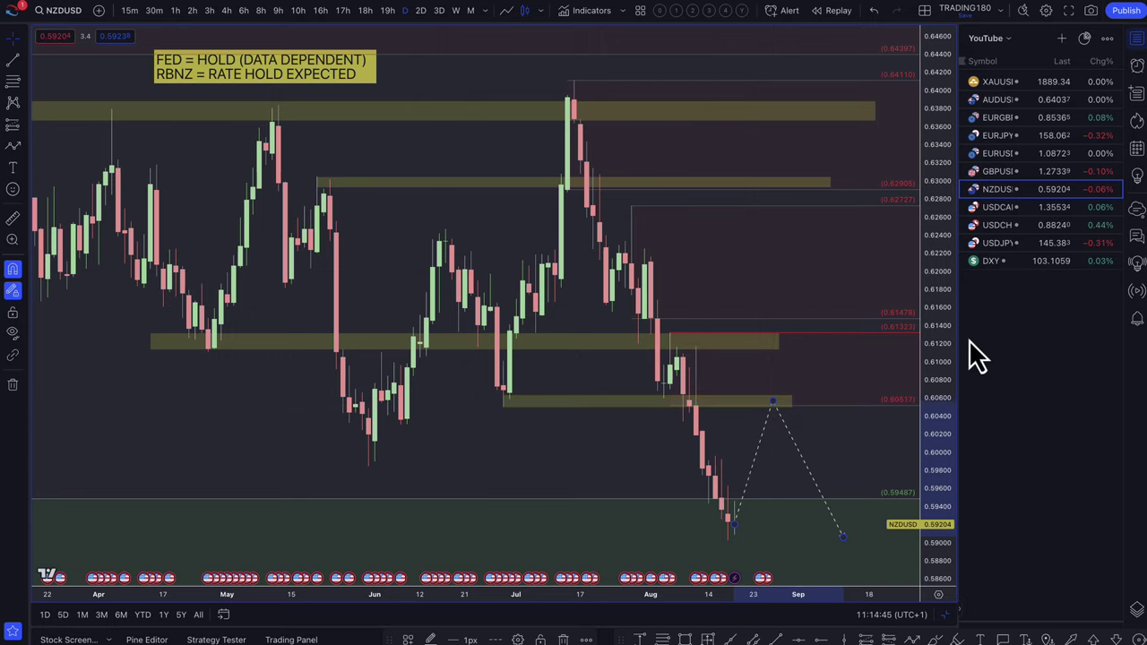
# - Open the GBPUSD chart, then switch to Bloomberg's record UK wage growth article and highlight its summary bullets and opening paragraph
pyautogui.click(1008, 176)
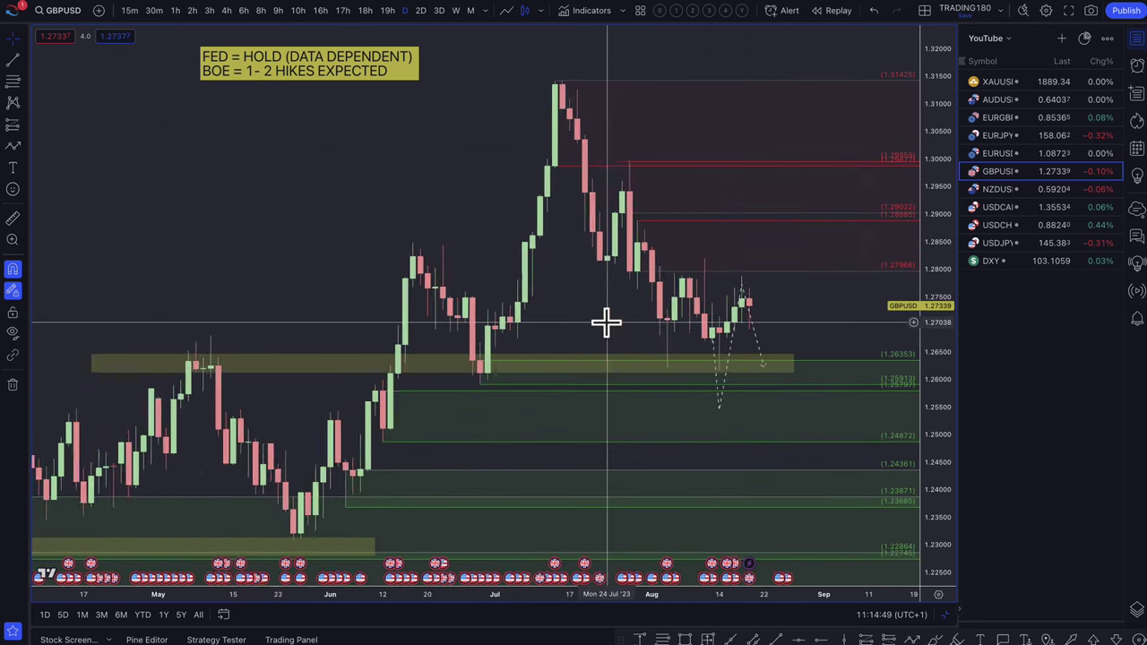
pyautogui.scroll(2, 606, 323)
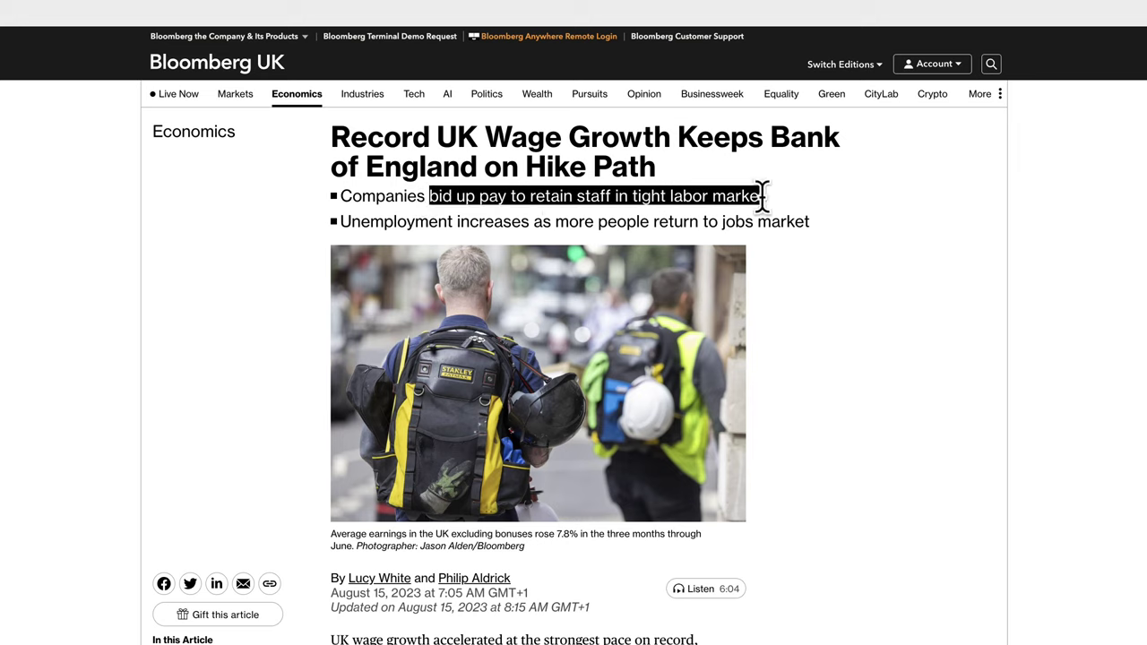
pyautogui.moveTo(762, 195); pyautogui.dragTo(589, 223)
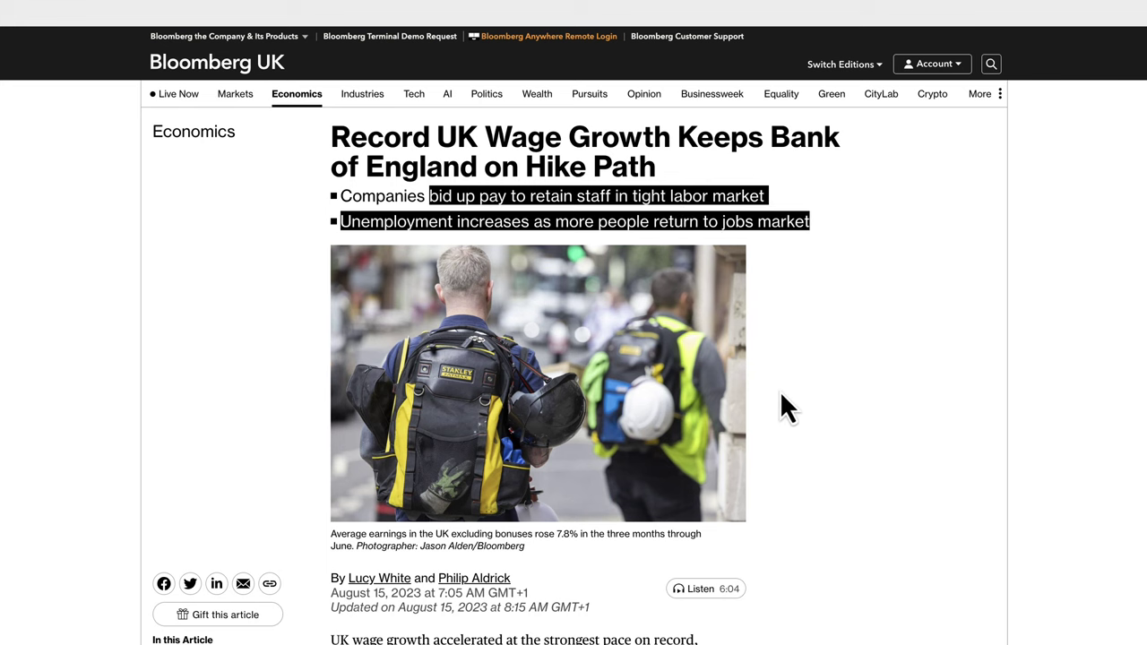
pyautogui.scroll(-3, 784, 339)
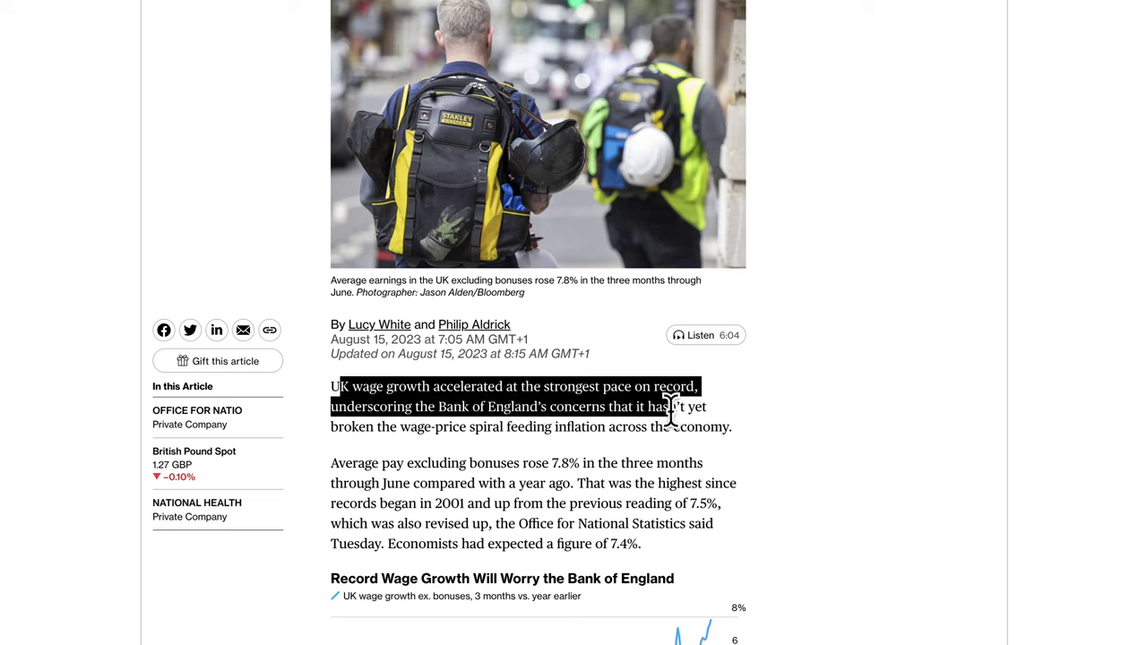
pyautogui.moveTo(671, 410); pyautogui.dragTo(387, 428)
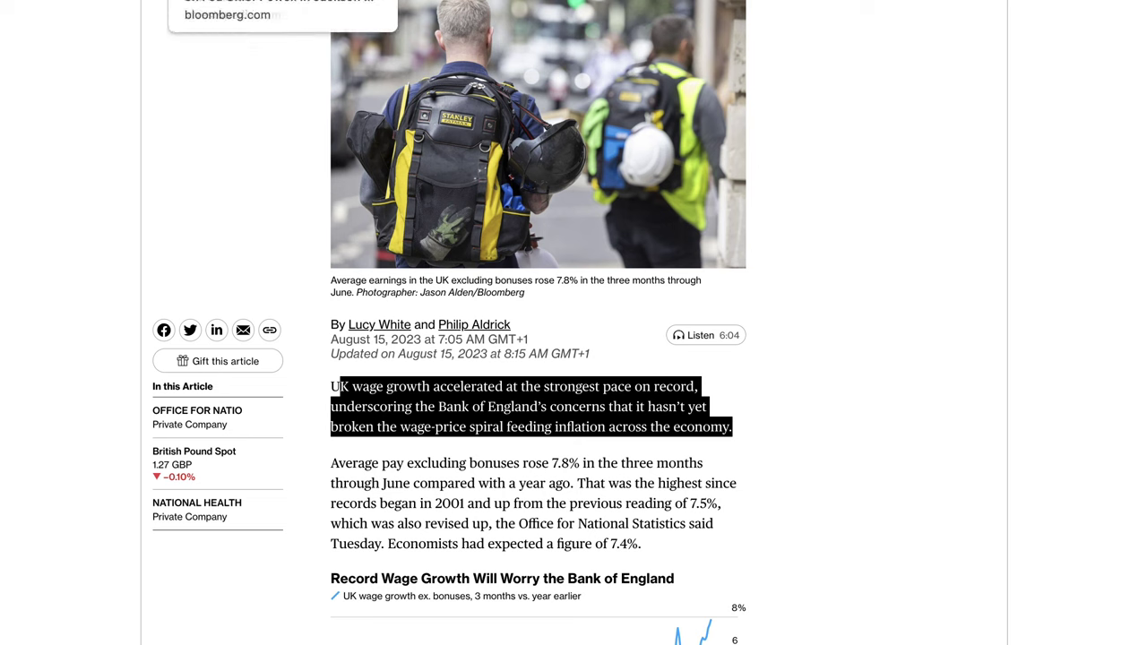
# - Back on the GBPUSD chart, replace the old dashed path with one from the latest candle up to about 1.2828 on 22 August
pyautogui.click(203, 1)
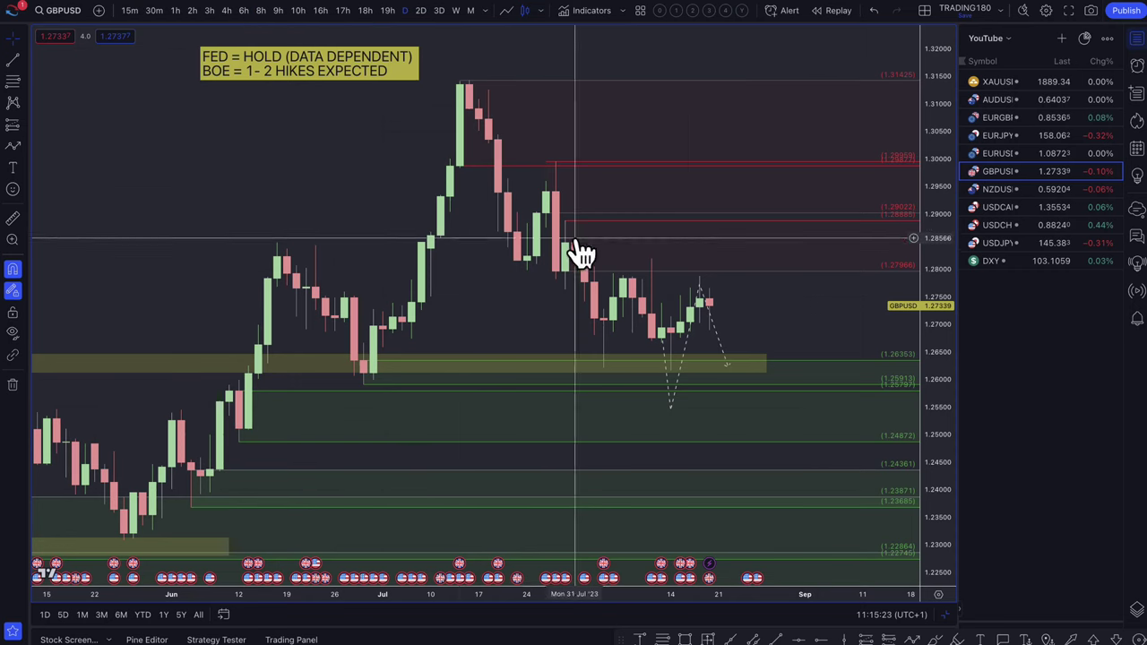
pyautogui.press('Delete')
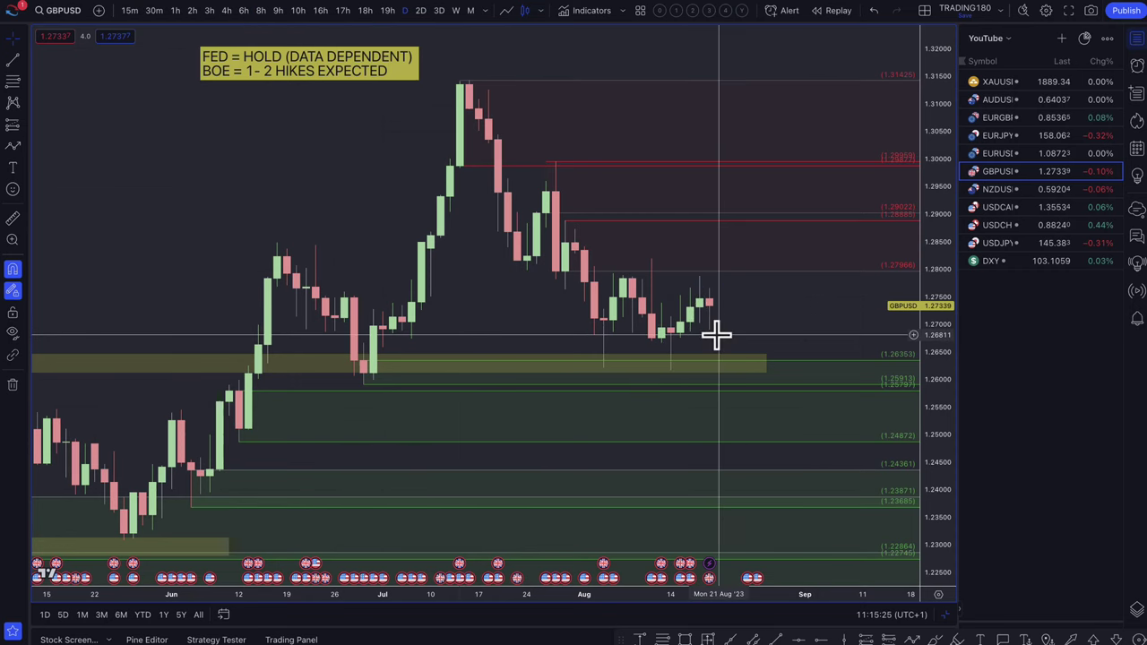
pyautogui.click(12, 147)
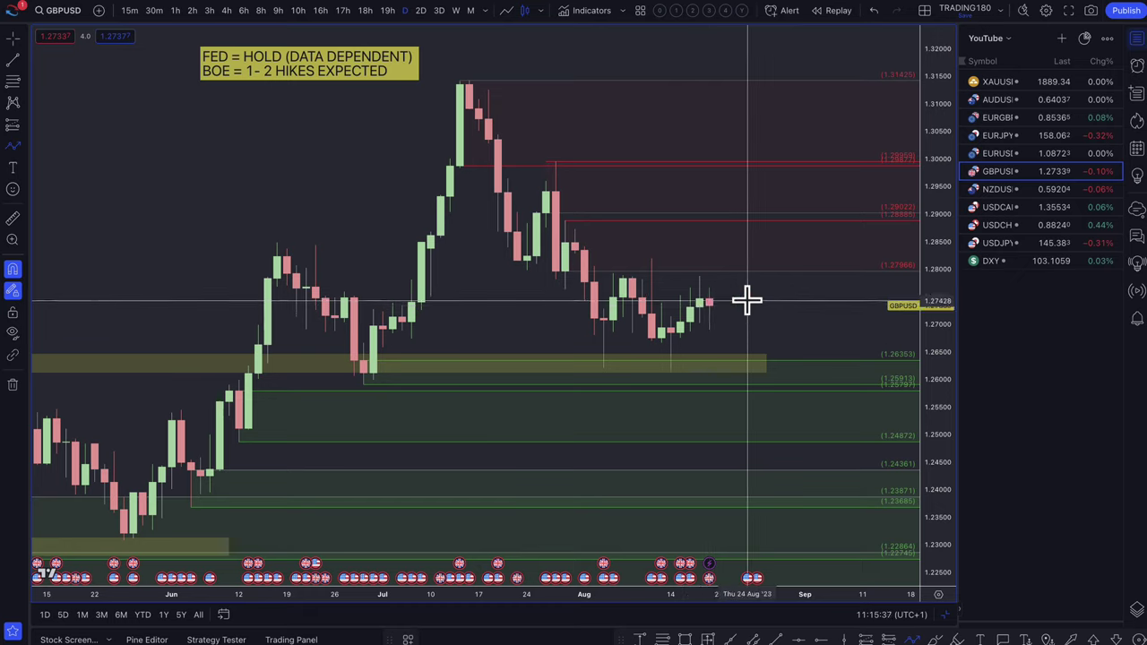
pyautogui.click(709, 304)
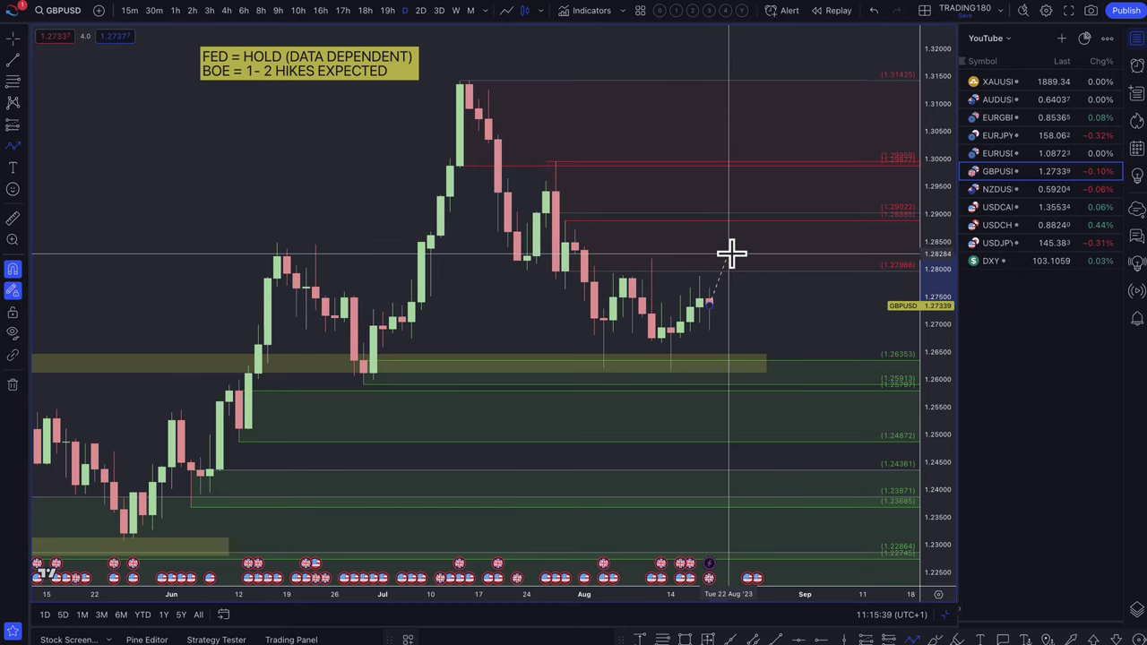
pyautogui.click(731, 255)
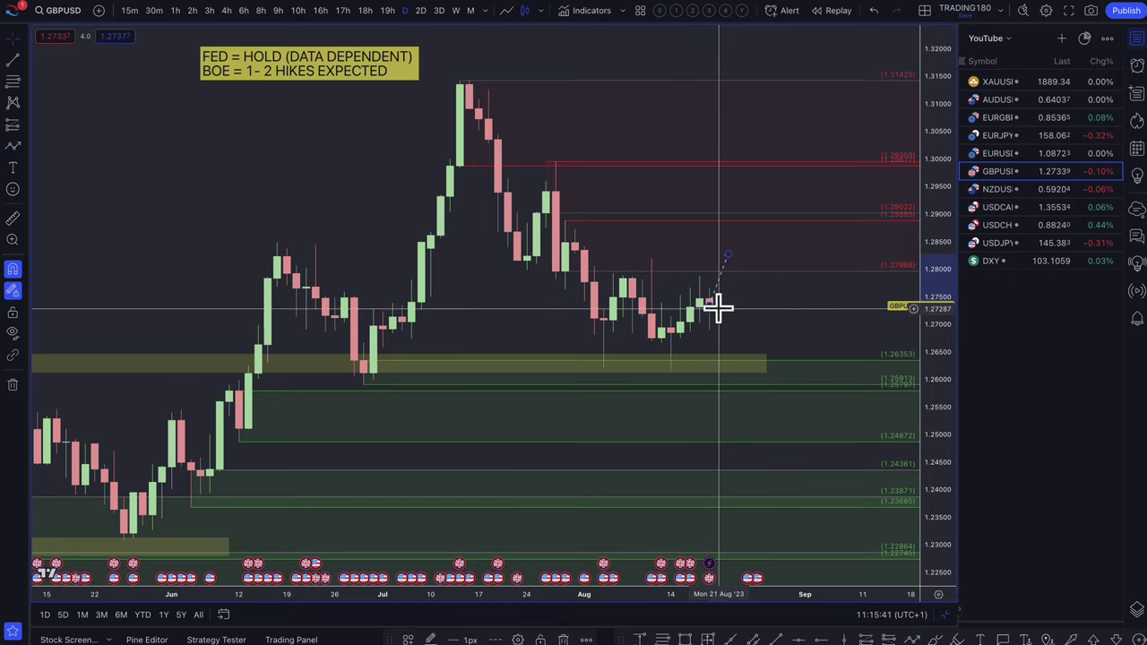
# - Draw a second dashed GBPUSD path from the latest candle down to about 1.2595 on 23 August and up to about 1.2806 on 29 August
pyautogui.click(13, 145)
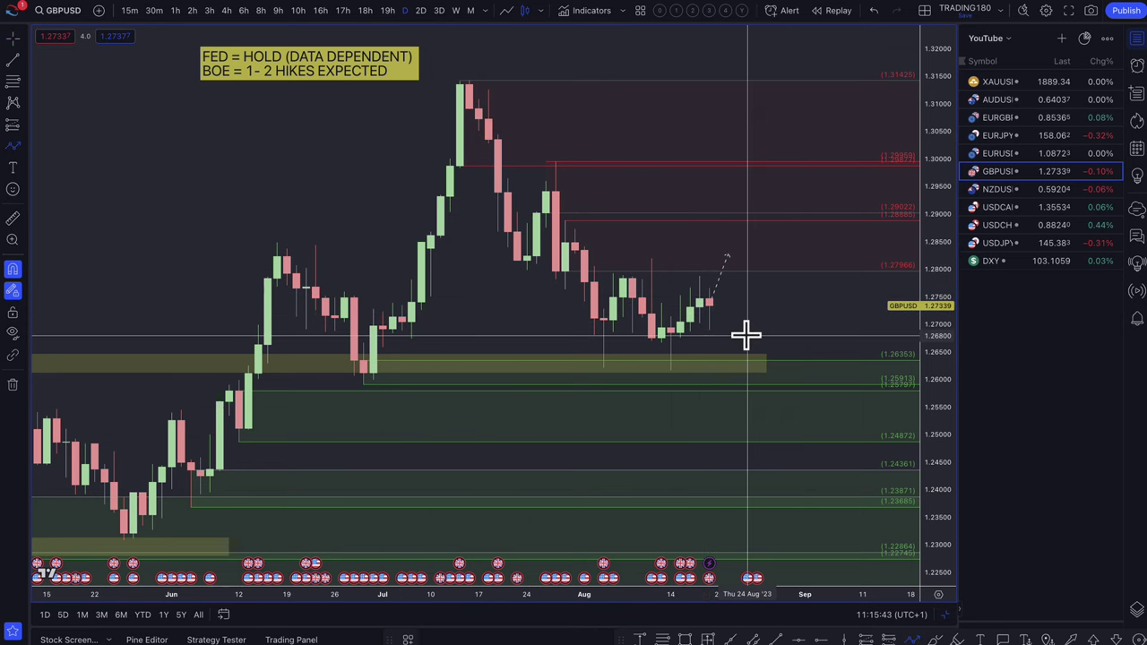
pyautogui.click(708, 305)
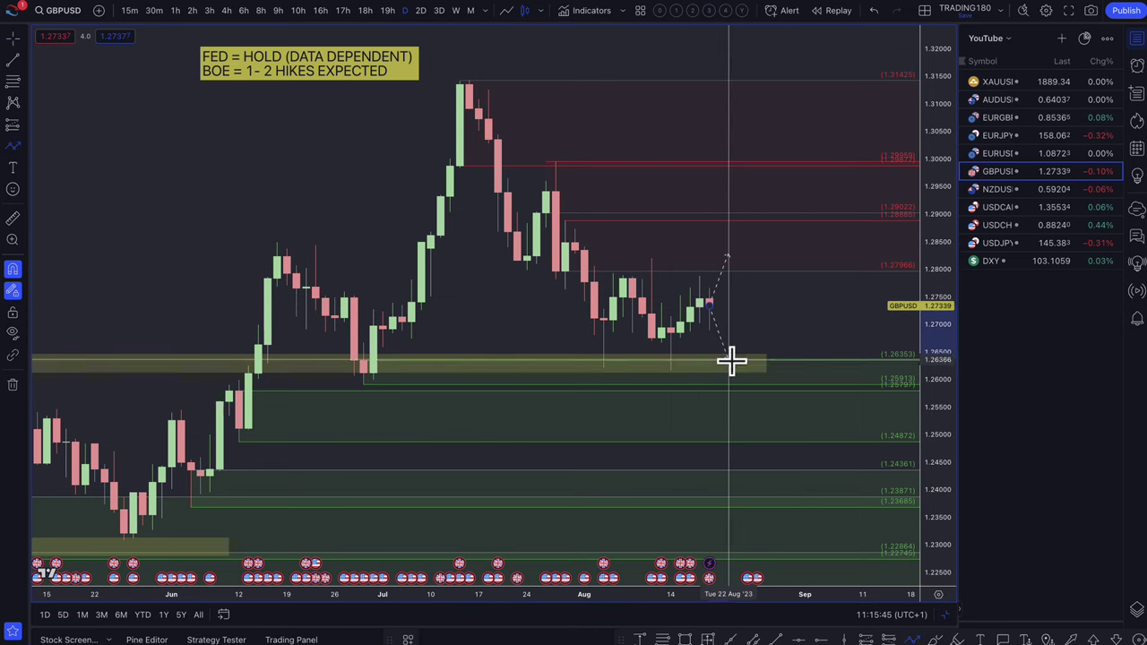
pyautogui.click(736, 381)
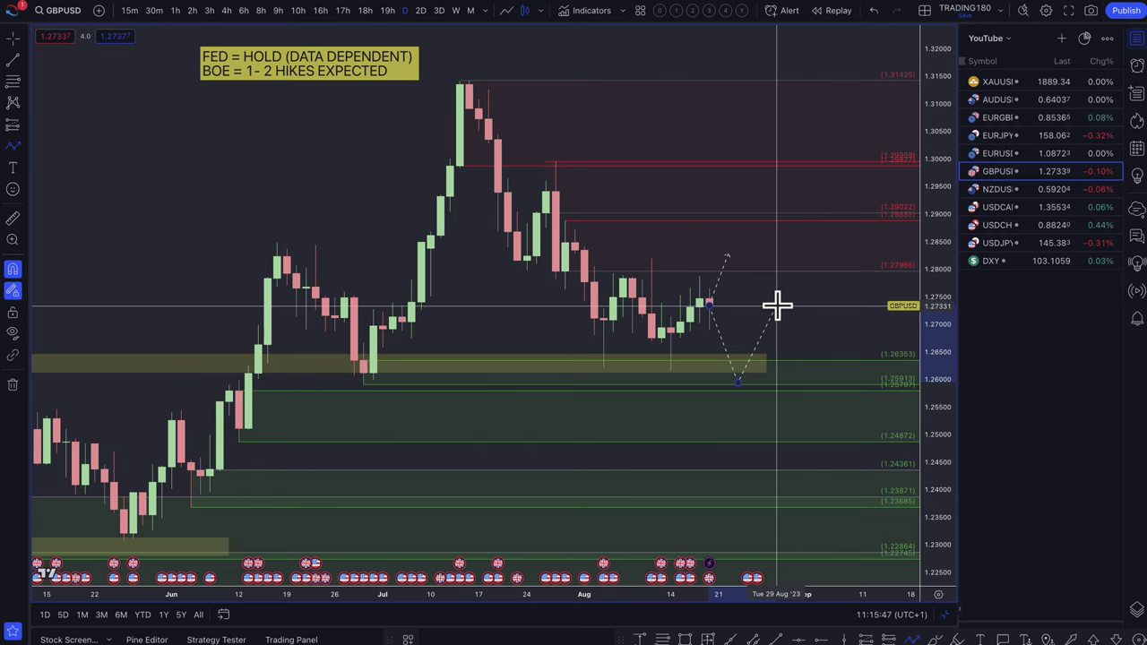
pyautogui.click(777, 306)
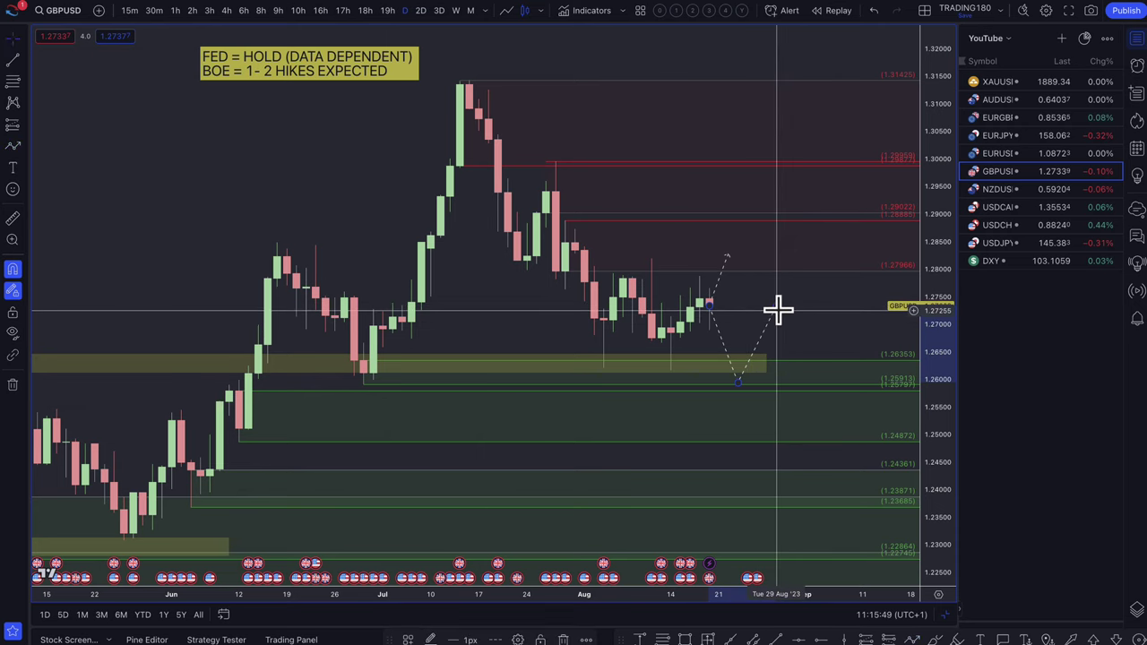
pyautogui.rightClick(778, 310)
pyautogui.click(777, 306)
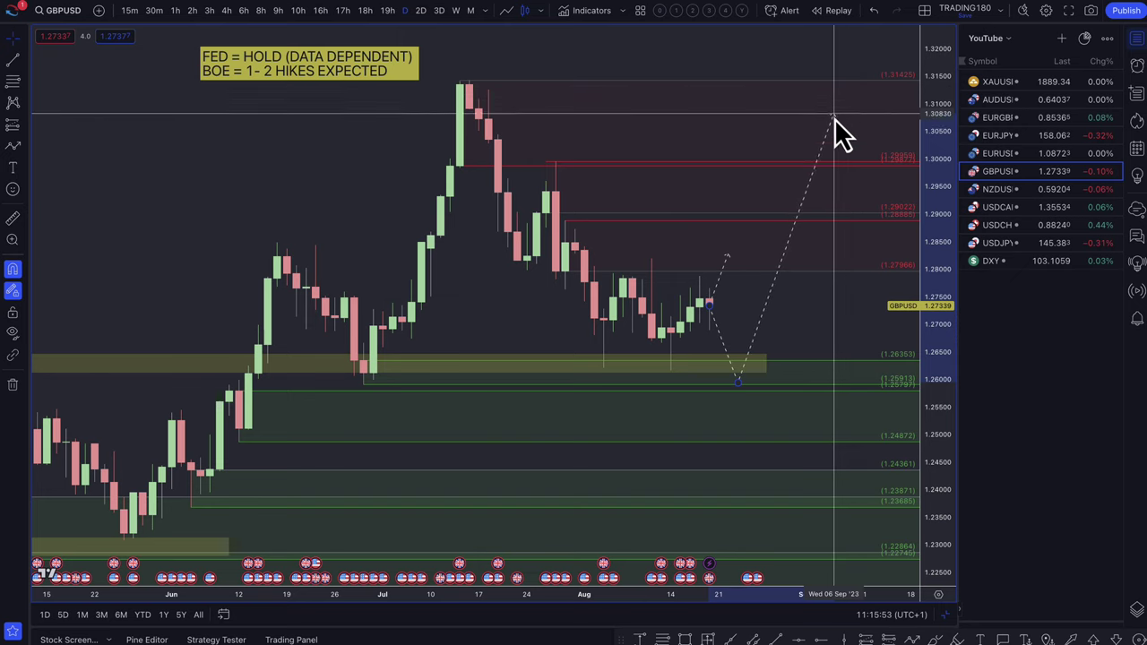
pyautogui.doubleClick(777, 267)
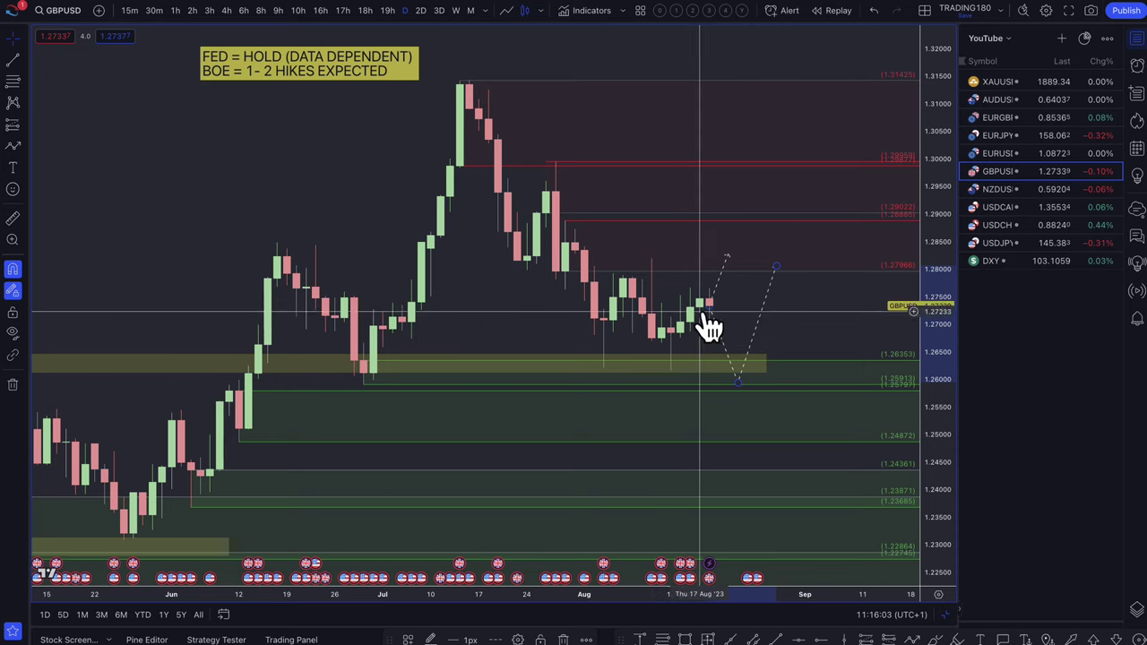
# - Move the second GBPUSD path's low to about 1.2615 on 23 August and its endpoint to about 1.276 on 29 August
pyautogui.click(732, 373)
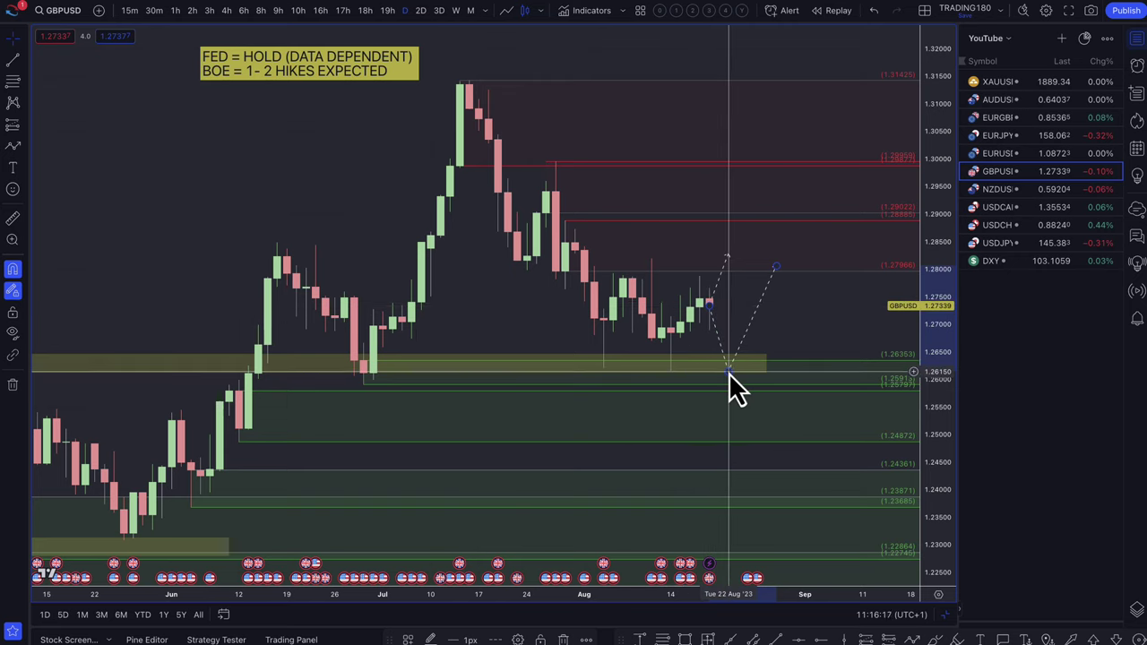
pyautogui.moveTo(729, 372); pyautogui.dragTo(737, 375)
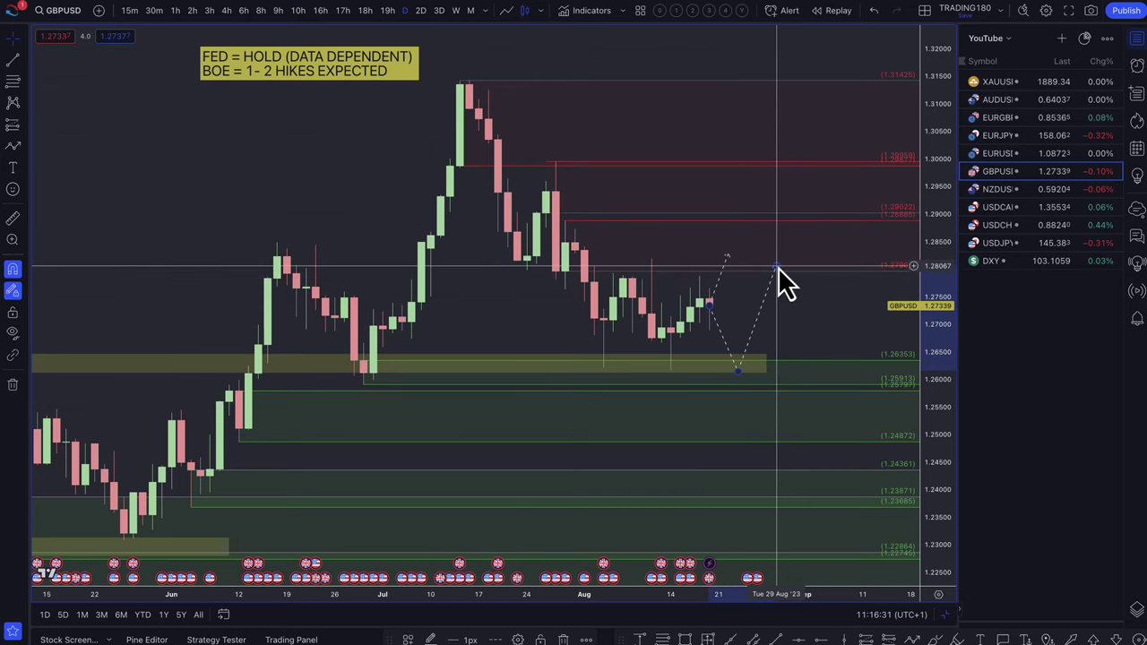
pyautogui.moveTo(776, 267); pyautogui.dragTo(775, 292)
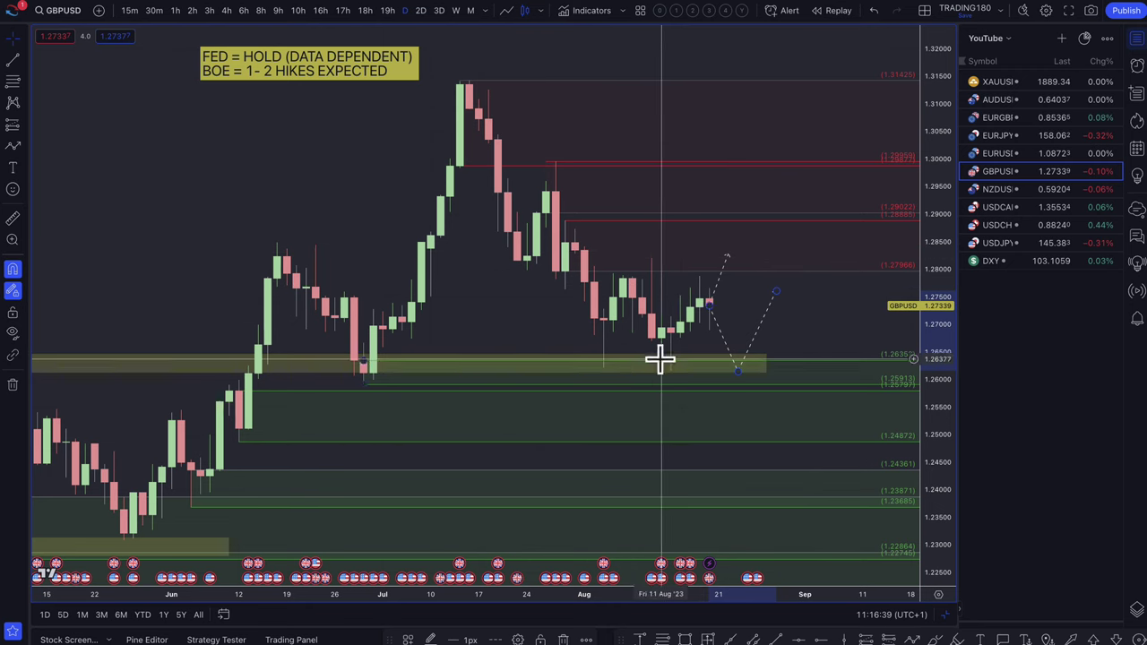
pyautogui.doubleClick(727, 256)
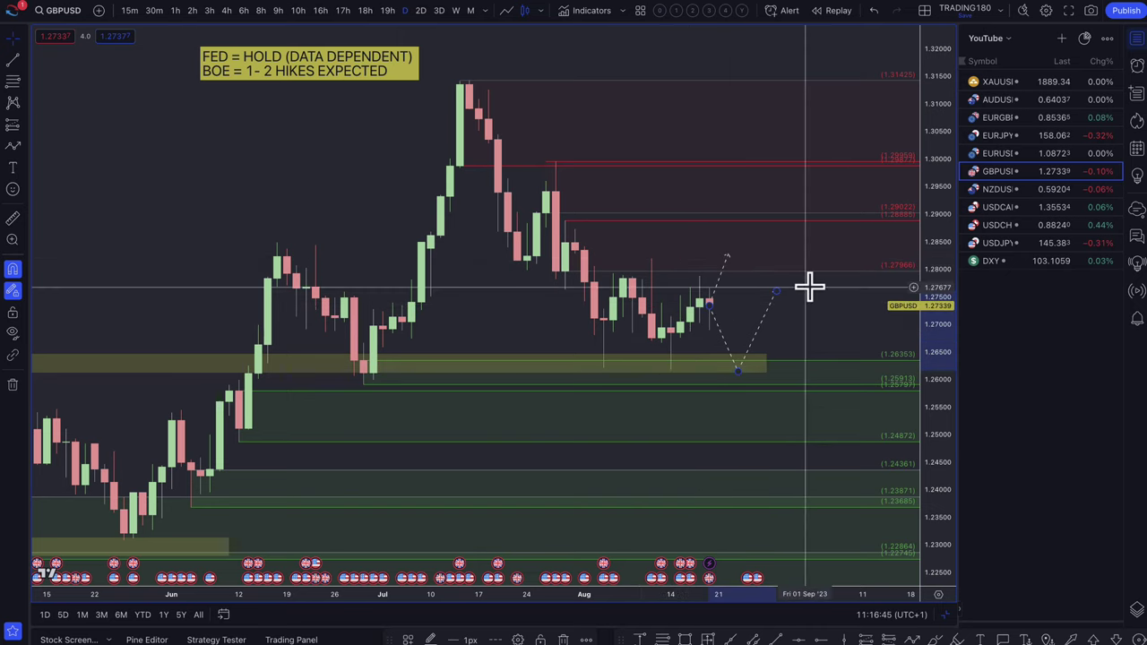
# - Open the EURUSD chart and move the lower dashed path's endpoint to about 1.0858 on 29 August
pyautogui.click(1000, 153)
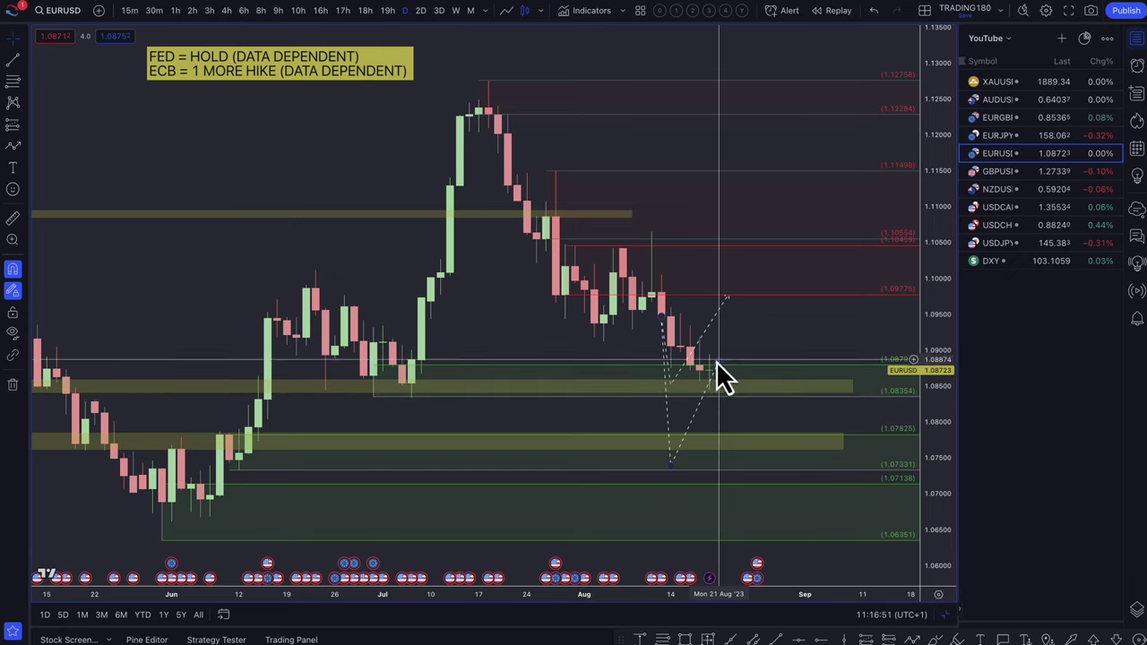
pyautogui.moveTo(718, 362)
pyautogui.mouseDown()
pyautogui.moveTo(758, 389)
pyautogui.moveTo(777, 383)
pyautogui.mouseUp()
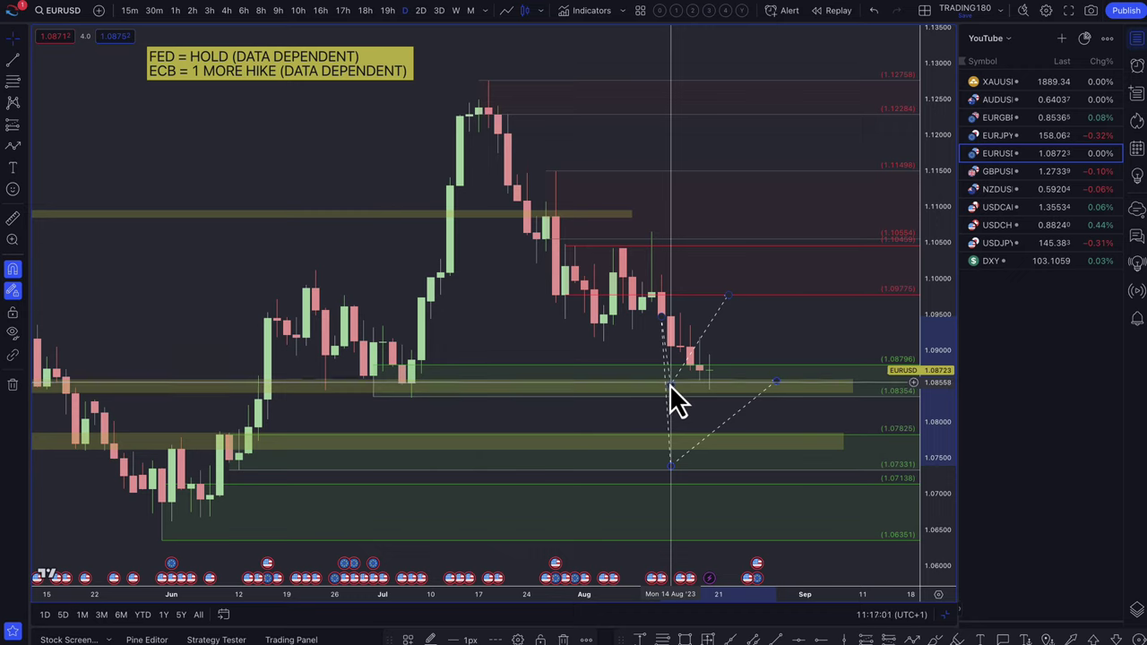
# - Reshape the upper EURUSD path to start at the latest candle, peak near 1.1035 on 23 August and end near 1.0935 on 29 August
pyautogui.click(674, 387)
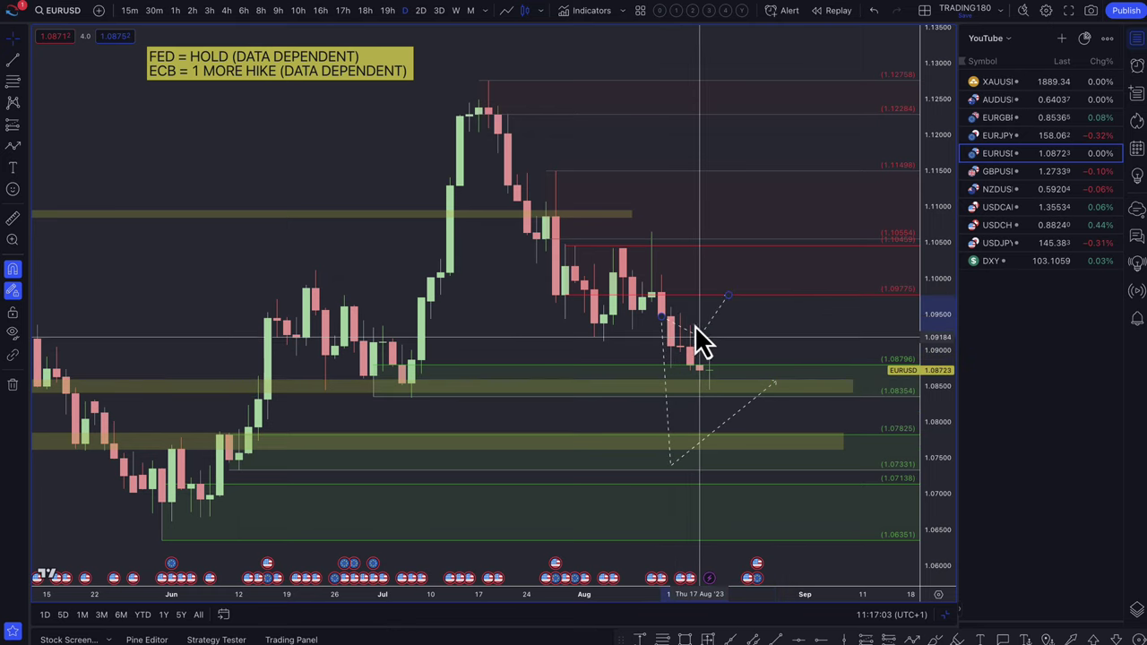
pyautogui.click(710, 260)
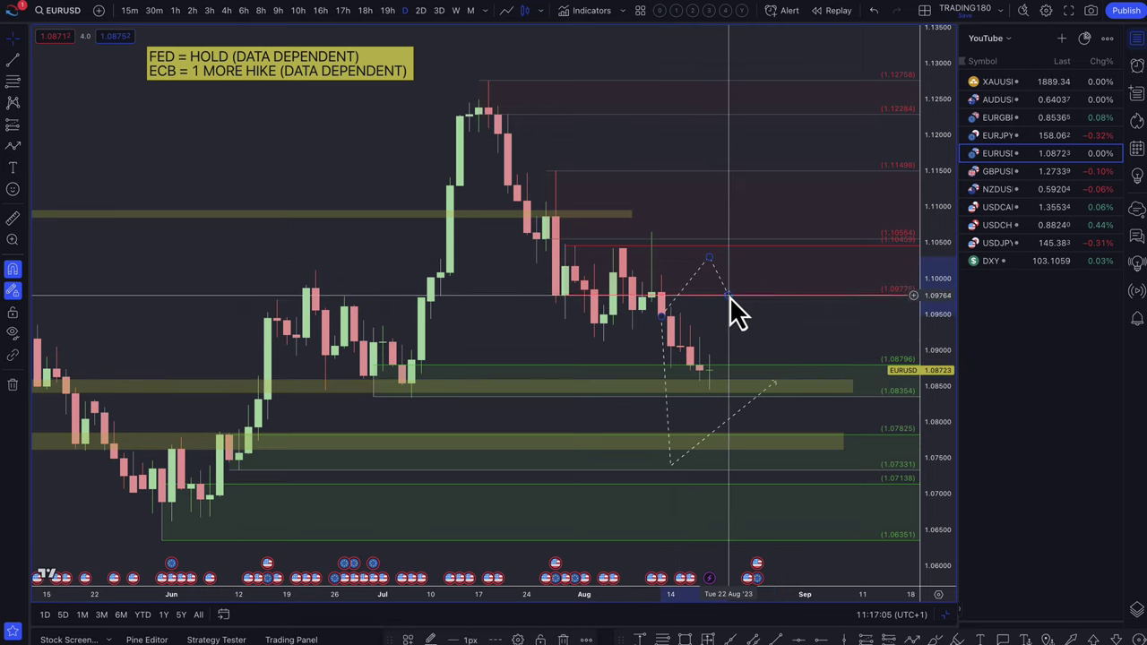
pyautogui.click(776, 326)
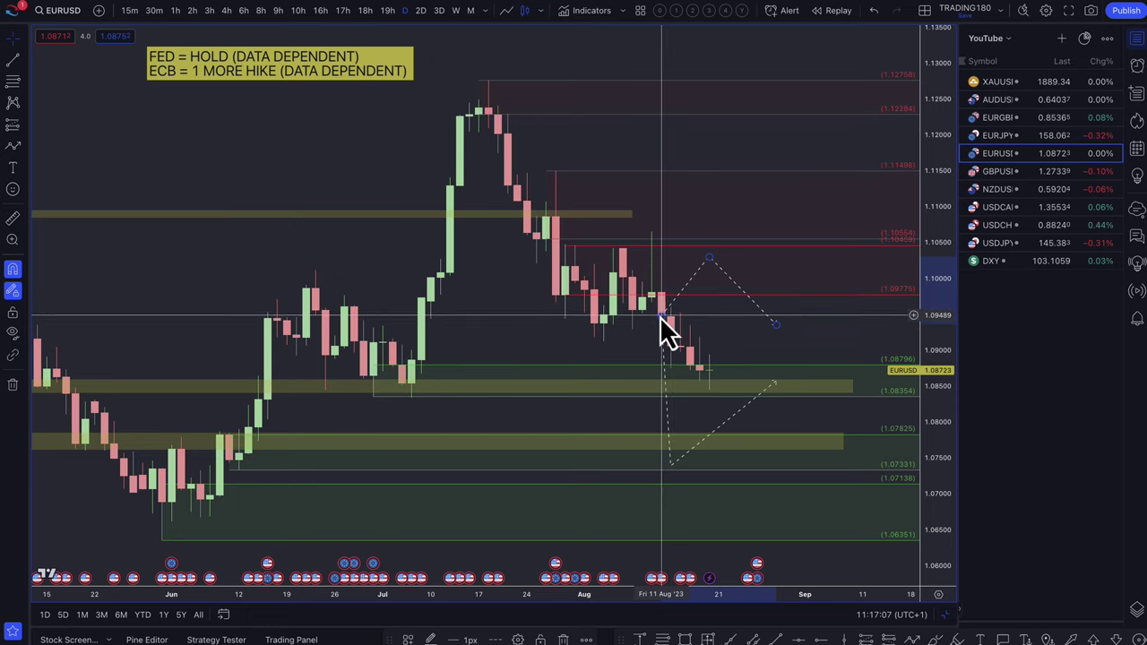
pyautogui.click(709, 369)
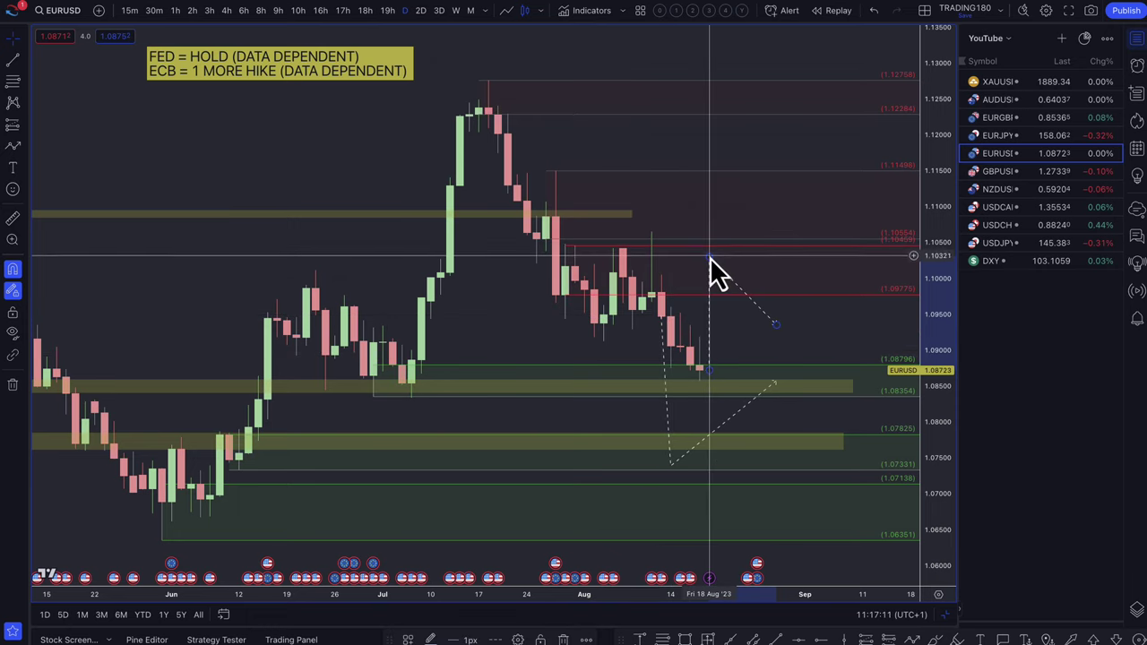
pyautogui.moveTo(709, 259); pyautogui.dragTo(740, 256)
# - Start the lower EURUSD path at the latest candle and move its low to about 1.074 on 24 August
pyautogui.moveTo(668, 340); pyautogui.dragTo(708, 370)
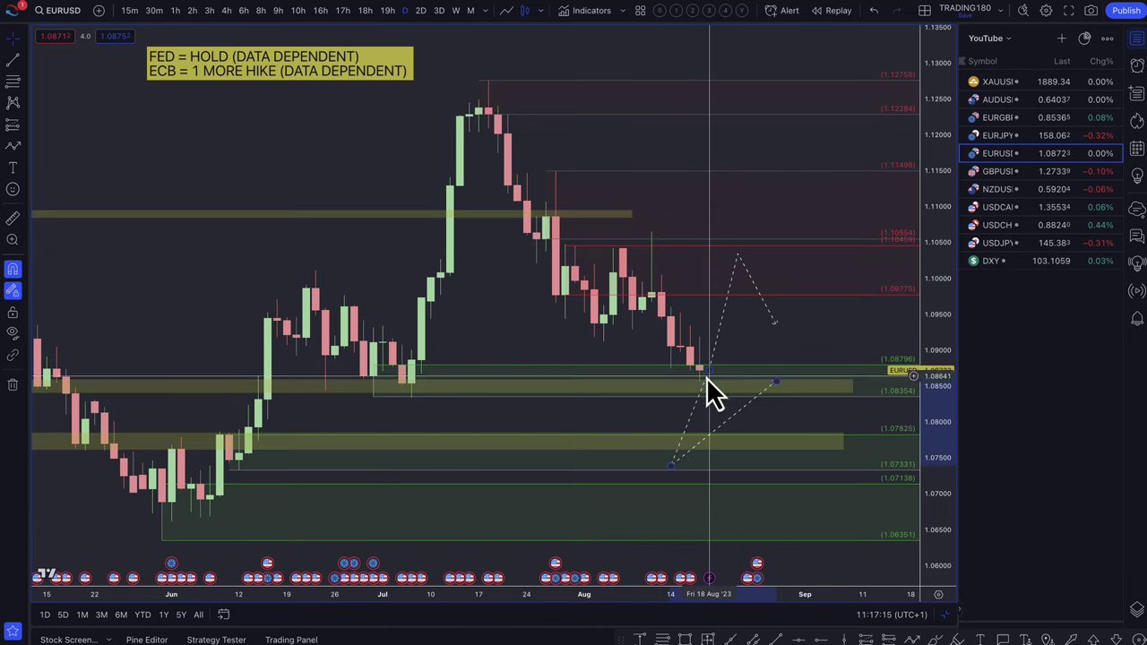
pyautogui.moveTo(673, 468); pyautogui.dragTo(747, 467)
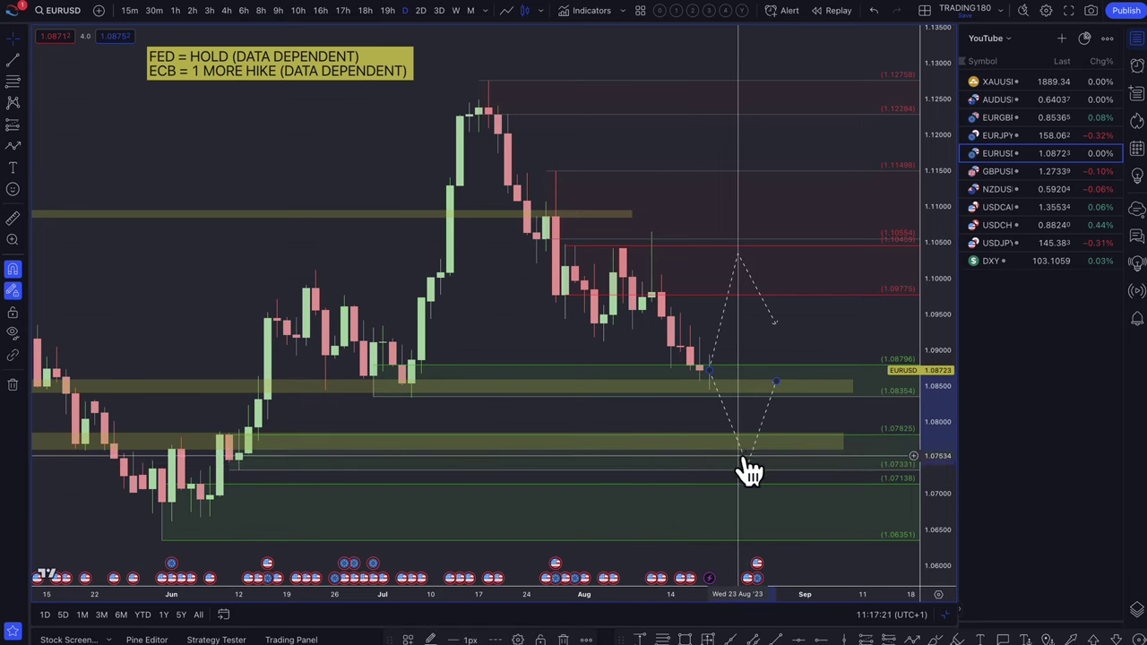
pyautogui.scroll(-5, 731, 457)
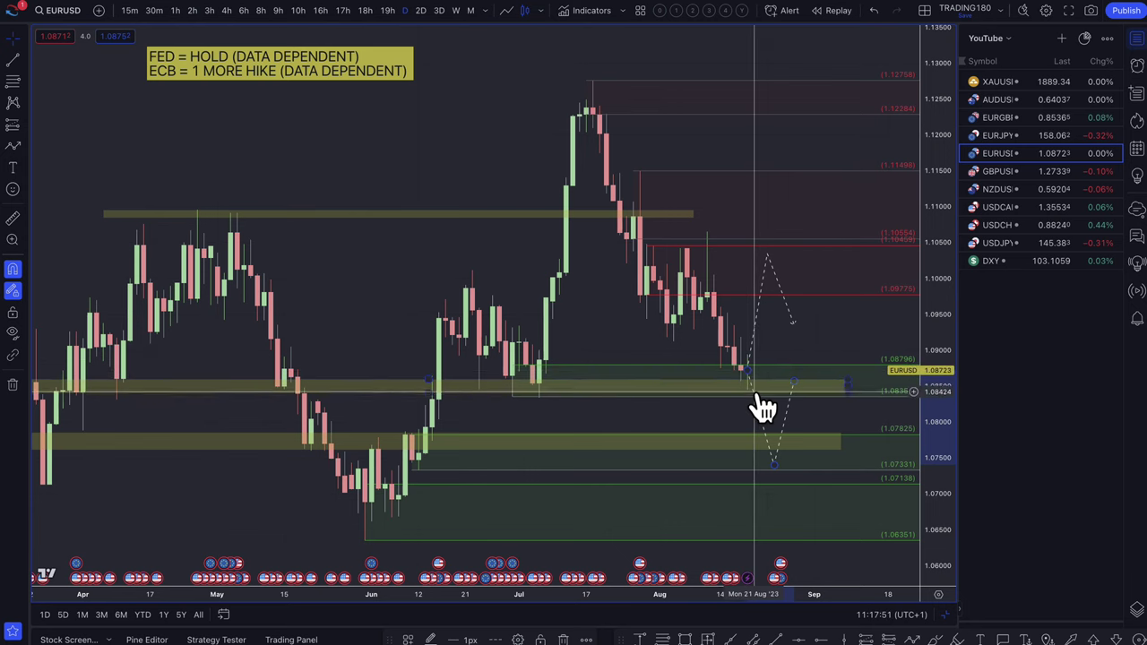
pyautogui.scroll(2, 787, 457)
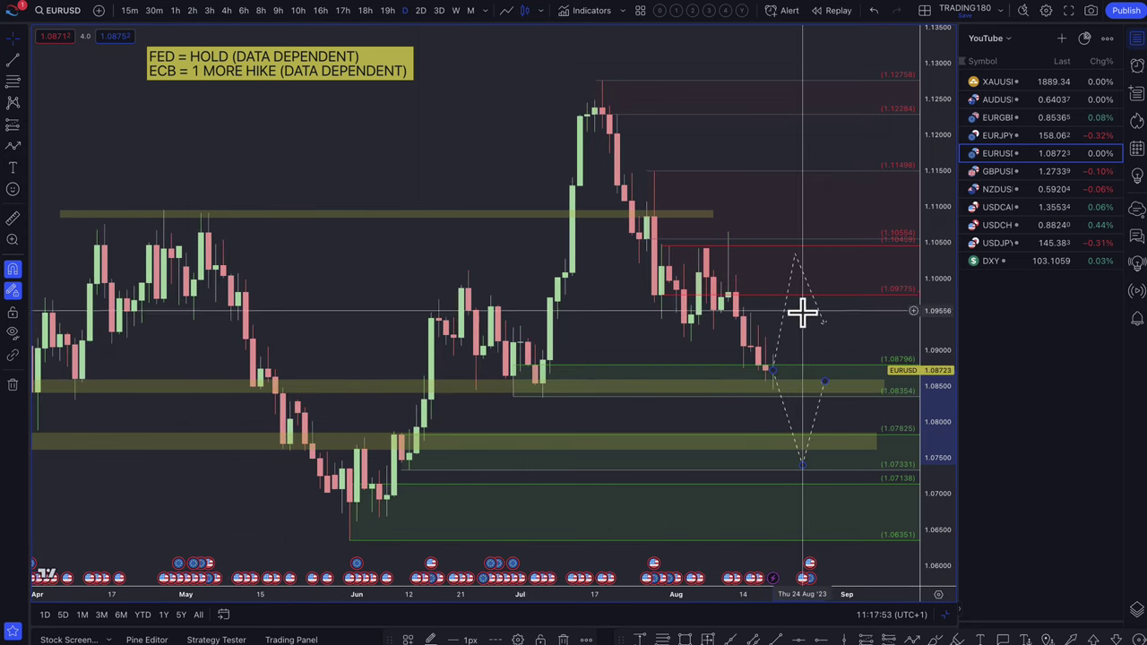
# - Lower the upper EURUSD path's peak to about 1.1000 on 23 August and its endpoint to about 1.0905 on 31 August
pyautogui.moveTo(803, 267)
pyautogui.mouseDown()
pyautogui.moveTo(795, 265)
pyautogui.moveTo(795, 287)
pyautogui.mouseUp()
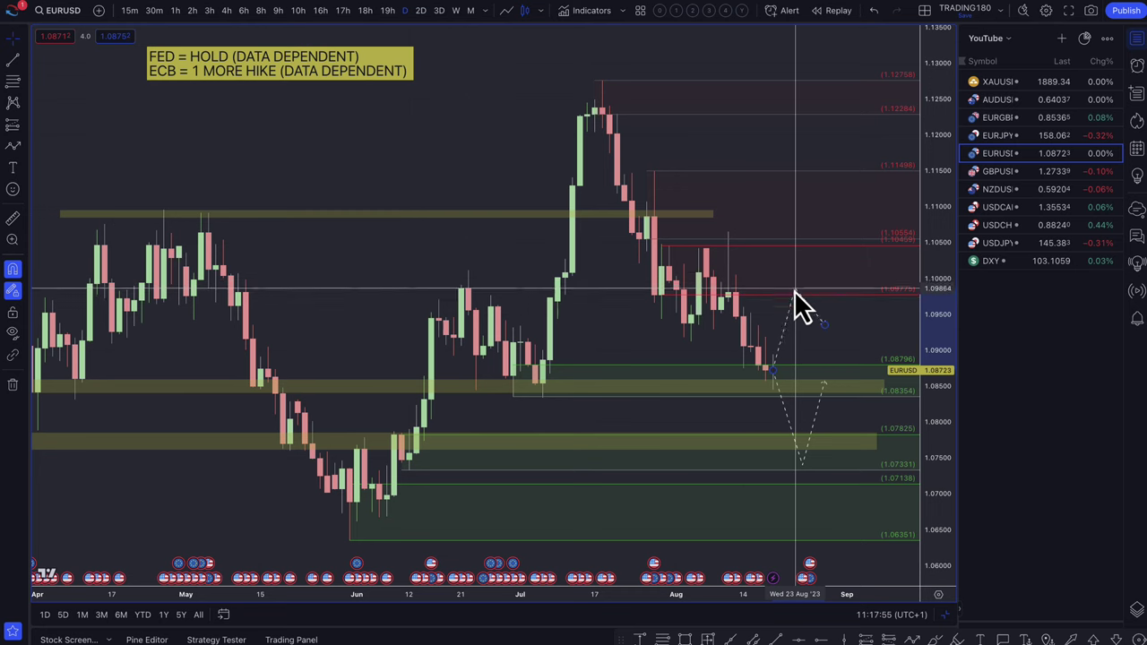
pyautogui.click(795, 278)
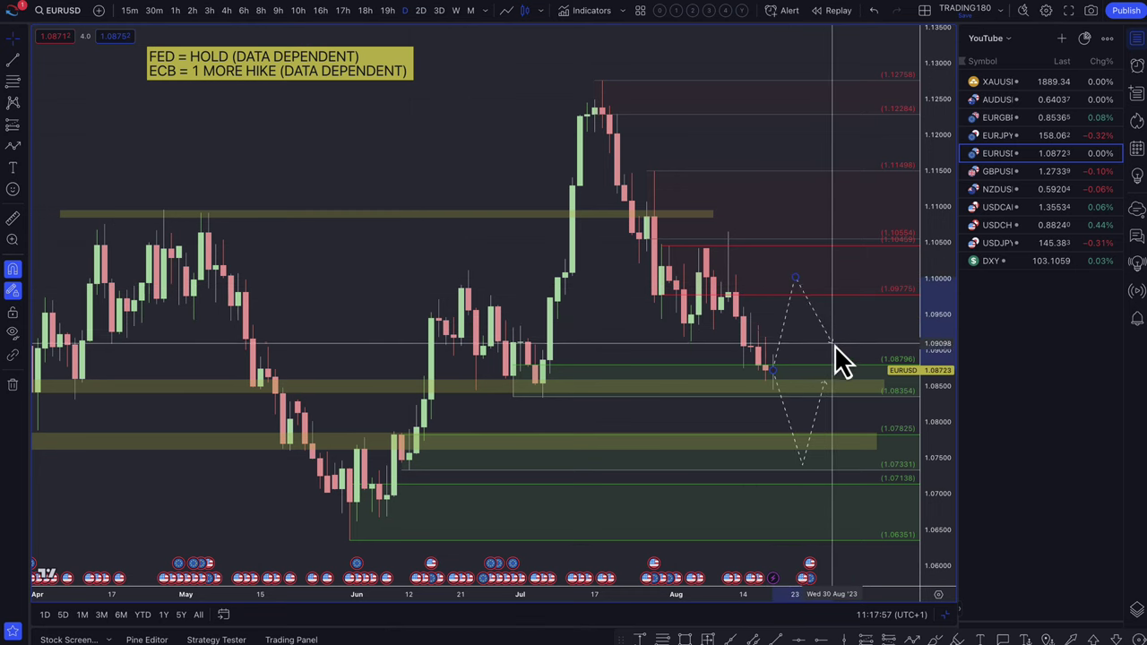
pyautogui.doubleClick(835, 345)
pyautogui.scroll(3, 794, 353)
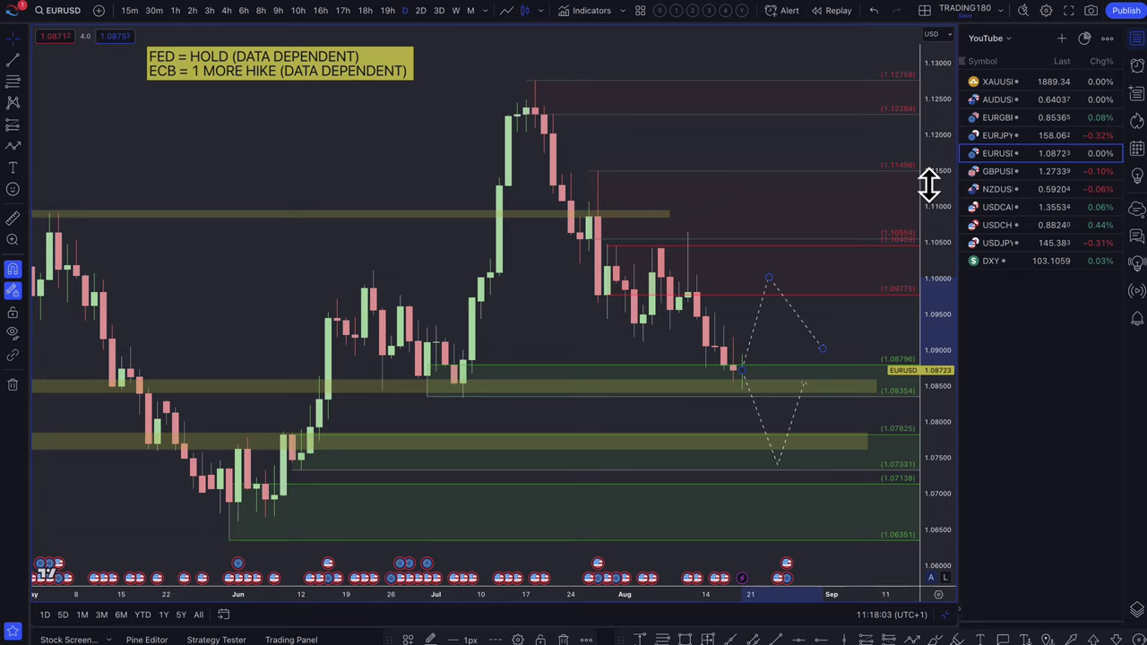
# - On the EURJPY chart, draw a price zone between 159.337 and 158.745 from the mid-August high and style it red
pyautogui.click(1005, 138)
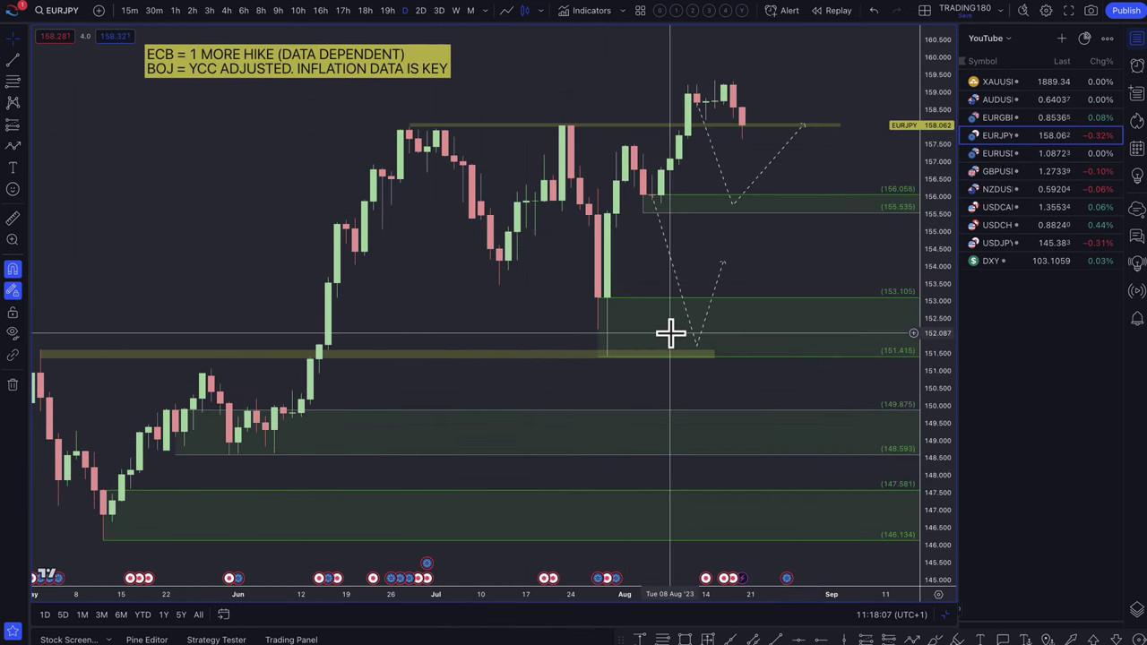
pyautogui.scroll(3, 670, 333)
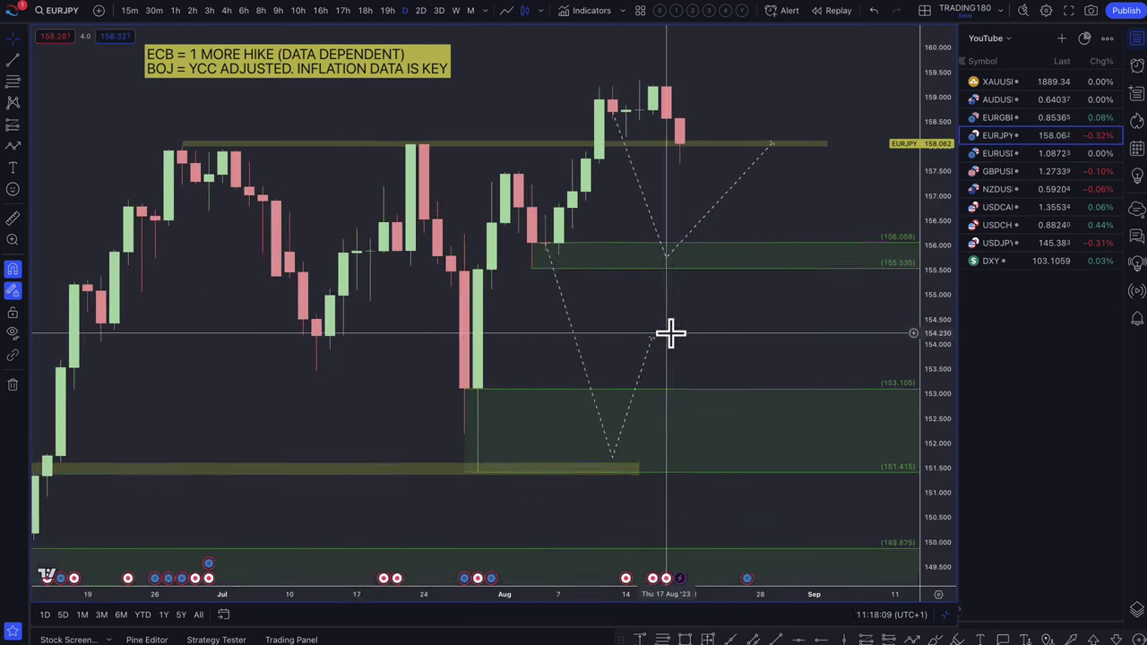
pyautogui.moveTo(608, 178); pyautogui.dragTo(683, 125)
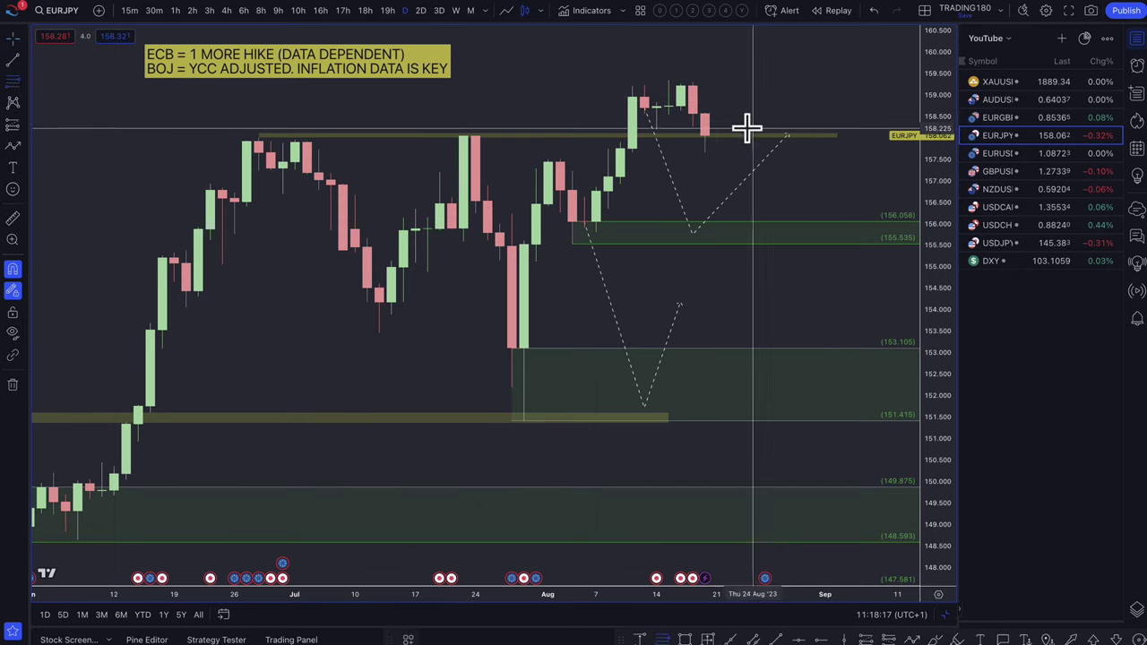
pyautogui.moveTo(682, 105); pyautogui.dragTo(669, 80)
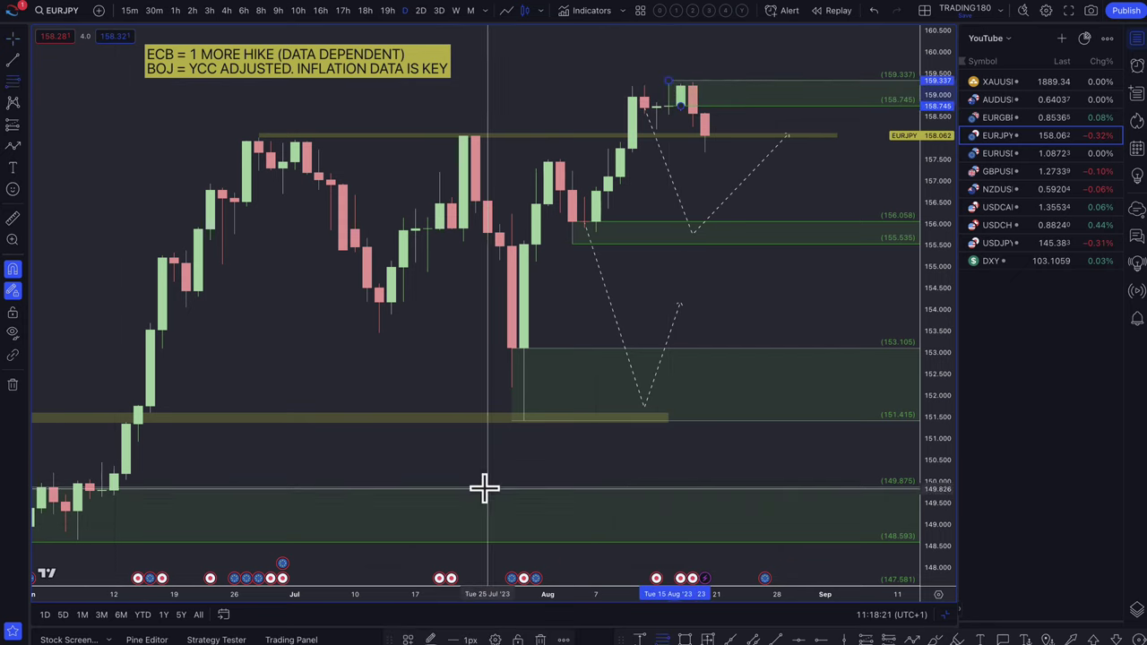
pyautogui.click(411, 637)
pyautogui.click(440, 489)
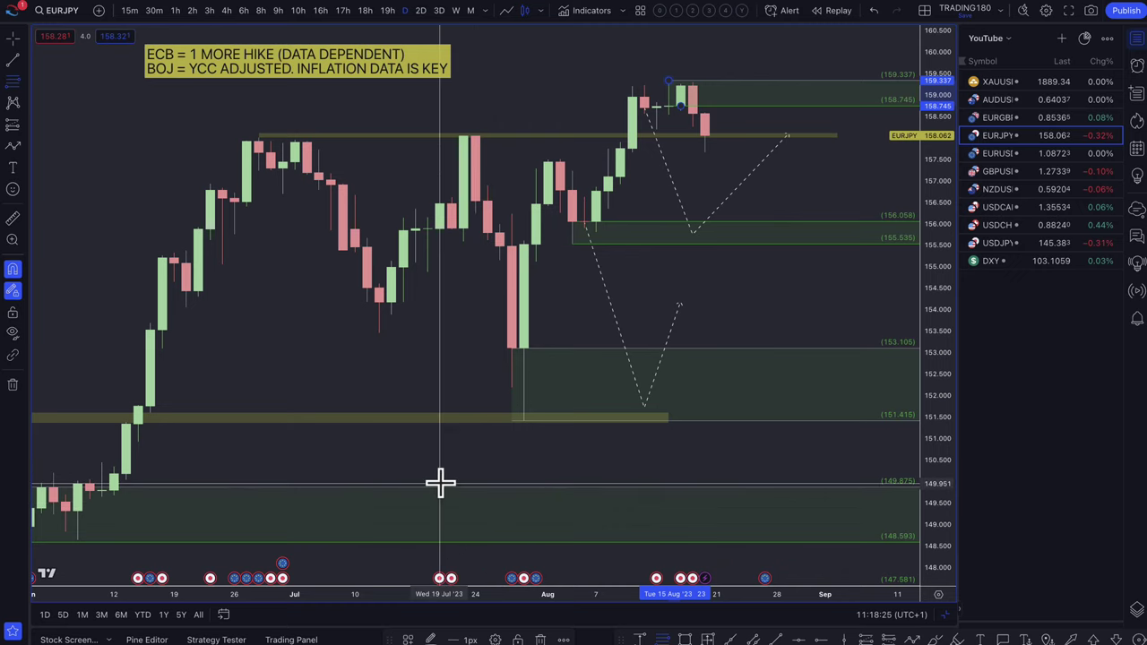
# - Start the upper existing EURJPY path at the latest candle and move its low to about 155.75 on 24 August
pyautogui.scroll(3, 513, 196)
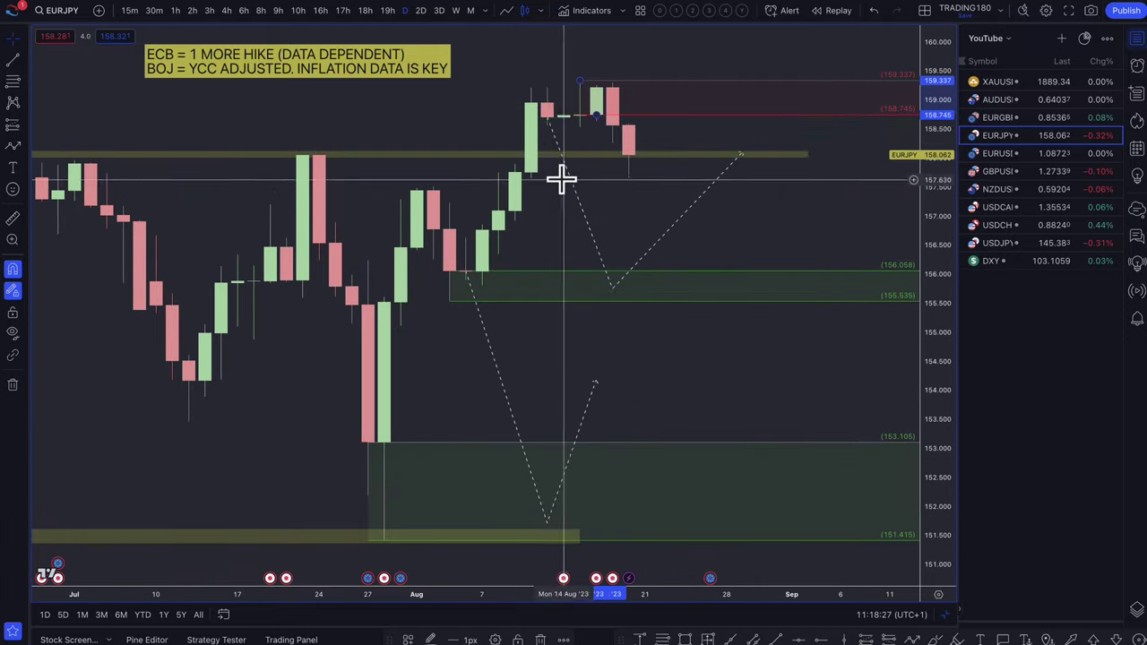
pyautogui.moveTo(601, 163); pyautogui.dragTo(629, 154)
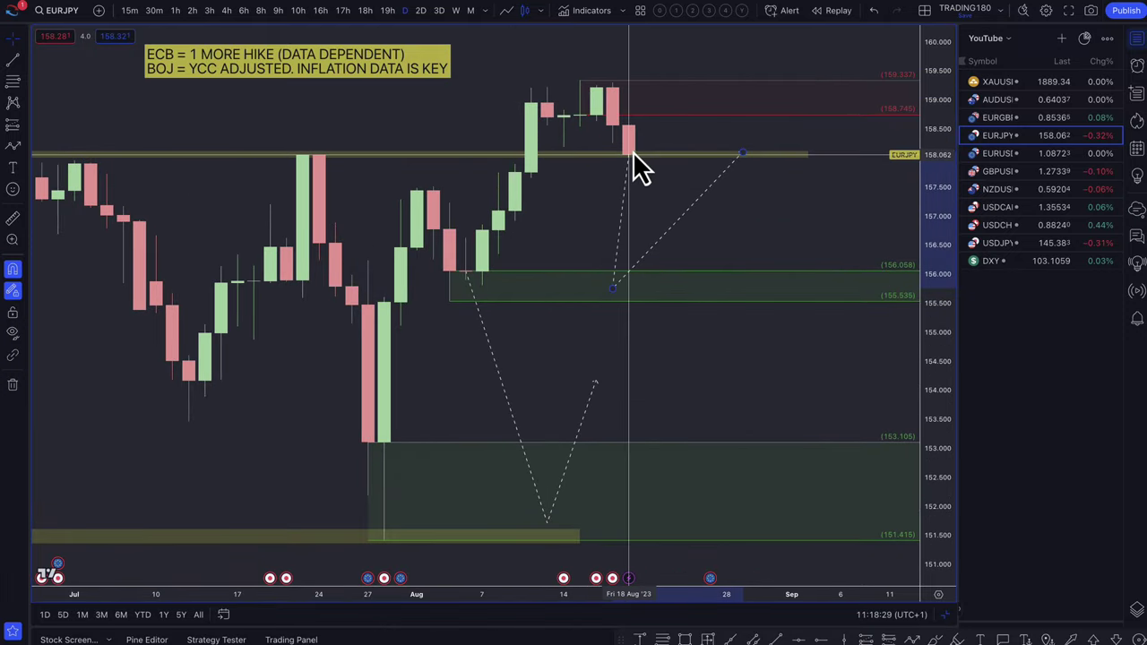
pyautogui.moveTo(614, 293); pyautogui.dragTo(693, 289)
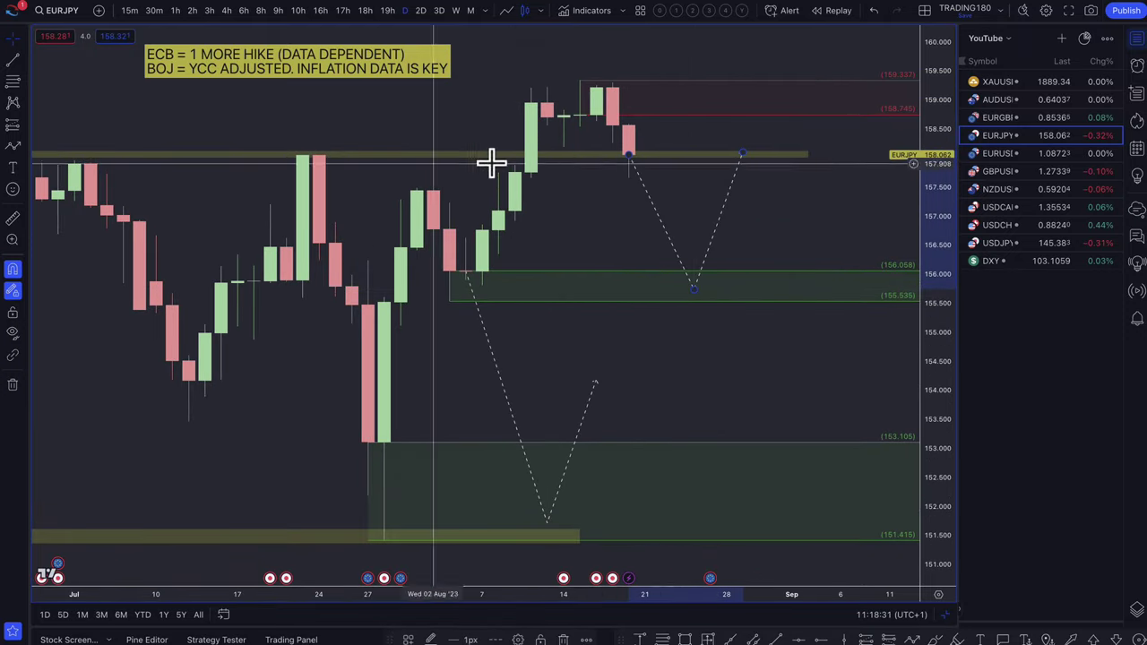
# - Draw a dashed EURJPY path from the latest candle up to about 159.3 on 25 August and down to about 158.2 on 31 August
pyautogui.click(24, 151)
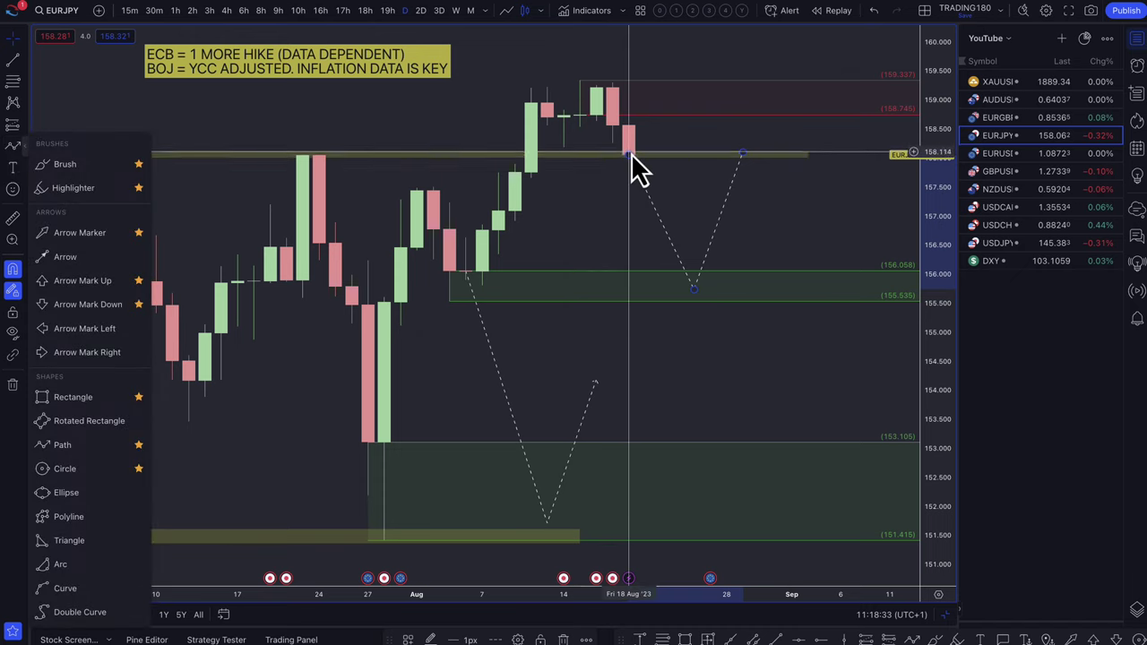
pyautogui.click(634, 162)
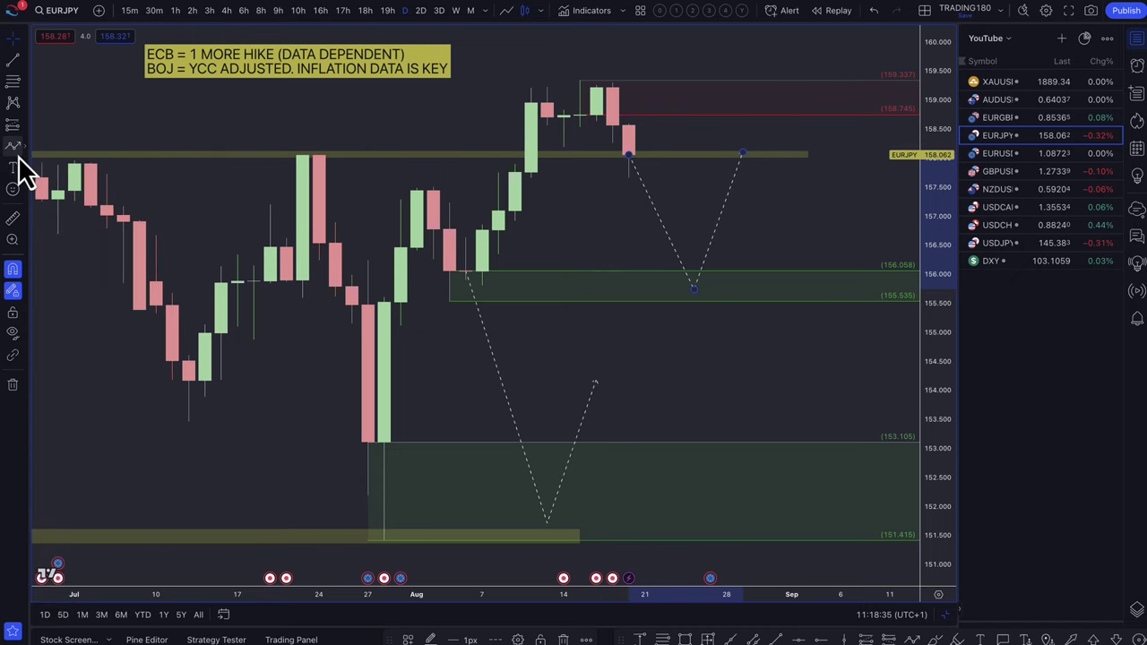
pyautogui.click(630, 154)
pyautogui.click(679, 87)
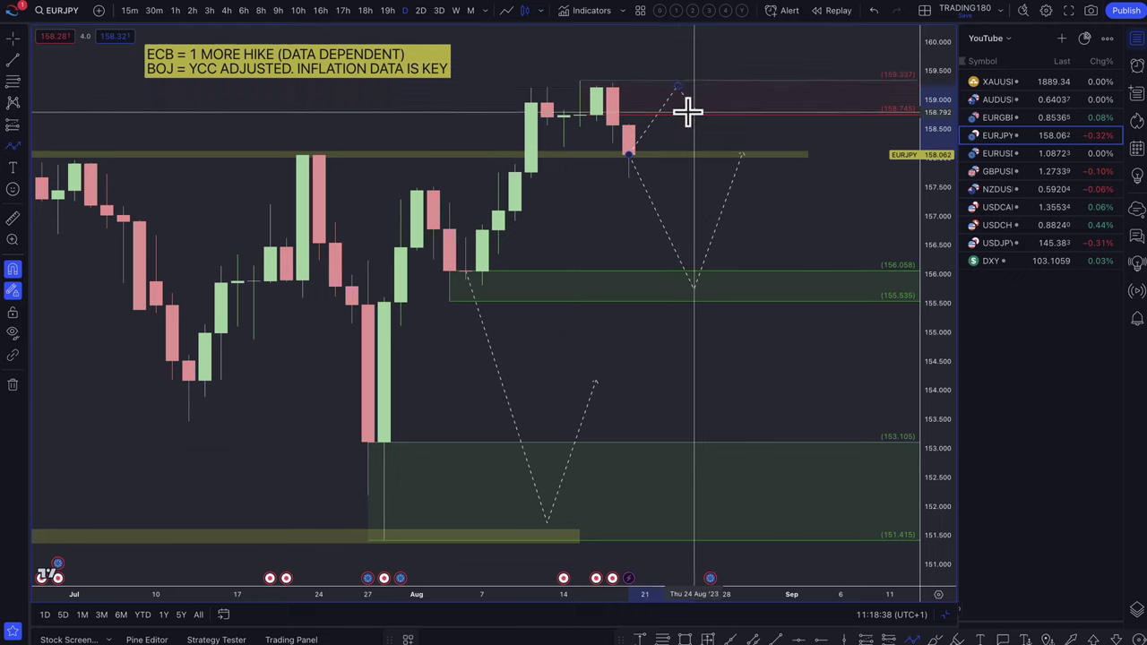
pyautogui.doubleClick(772, 146)
pyautogui.rightClick(678, 91)
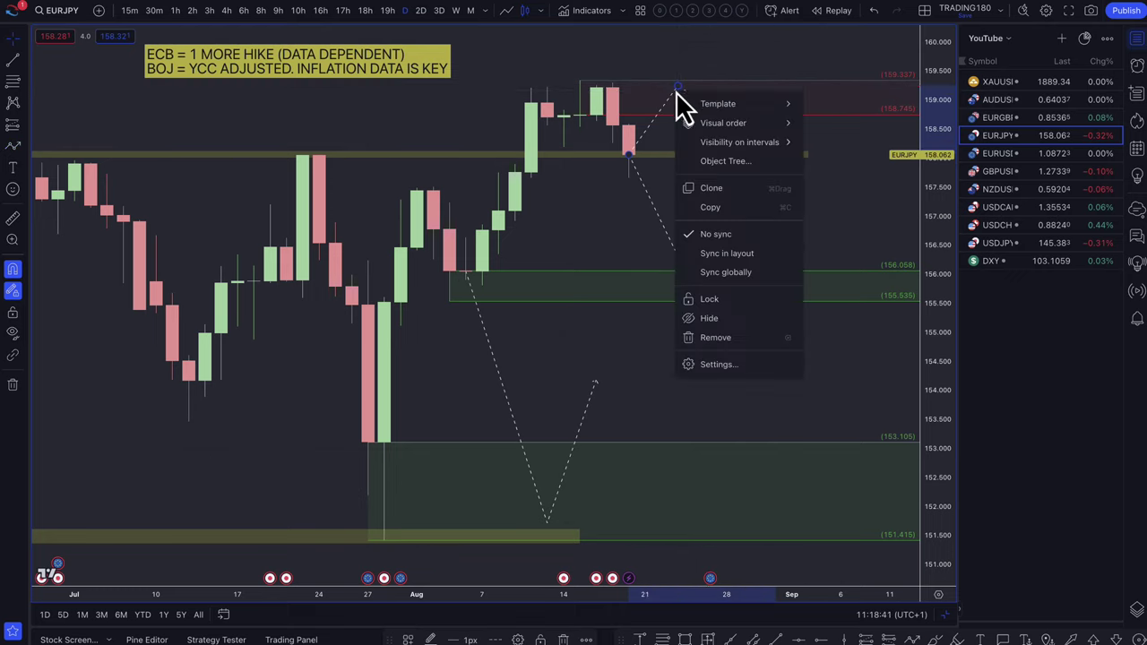
pyautogui.moveTo(678, 87); pyautogui.dragTo(705, 84)
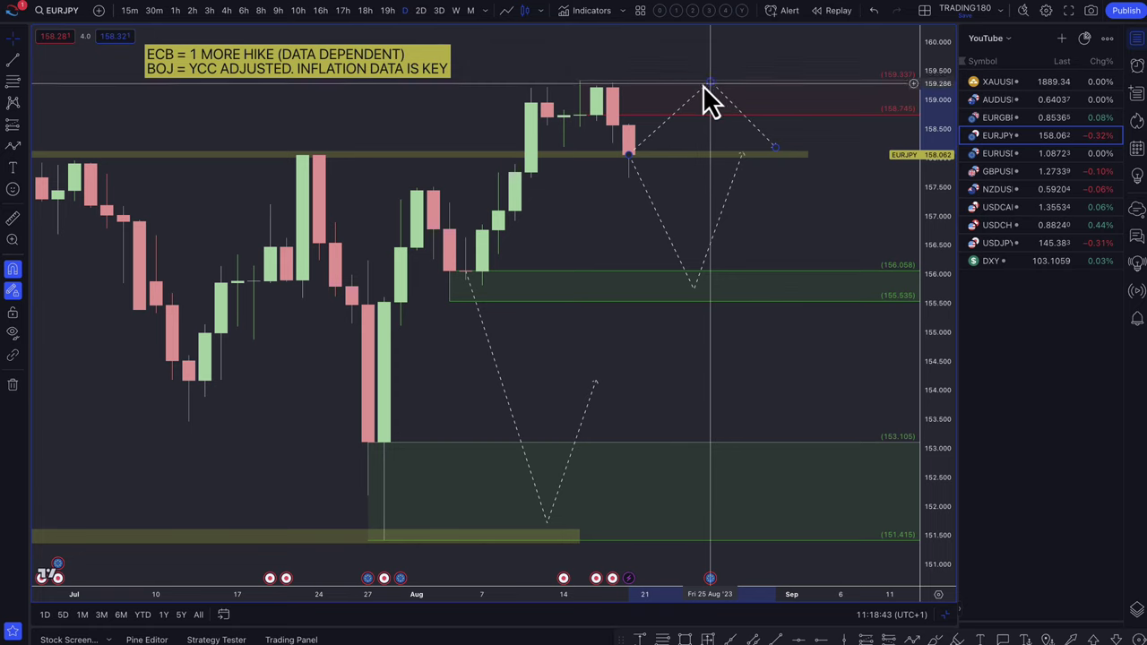
# - Move the downward EURJPY path's endpoint to about 157.4 on 31 August and the upward path's endpoint to about 158.15 on 29 August
pyautogui.moveTo(741, 156); pyautogui.dragTo(776, 193)
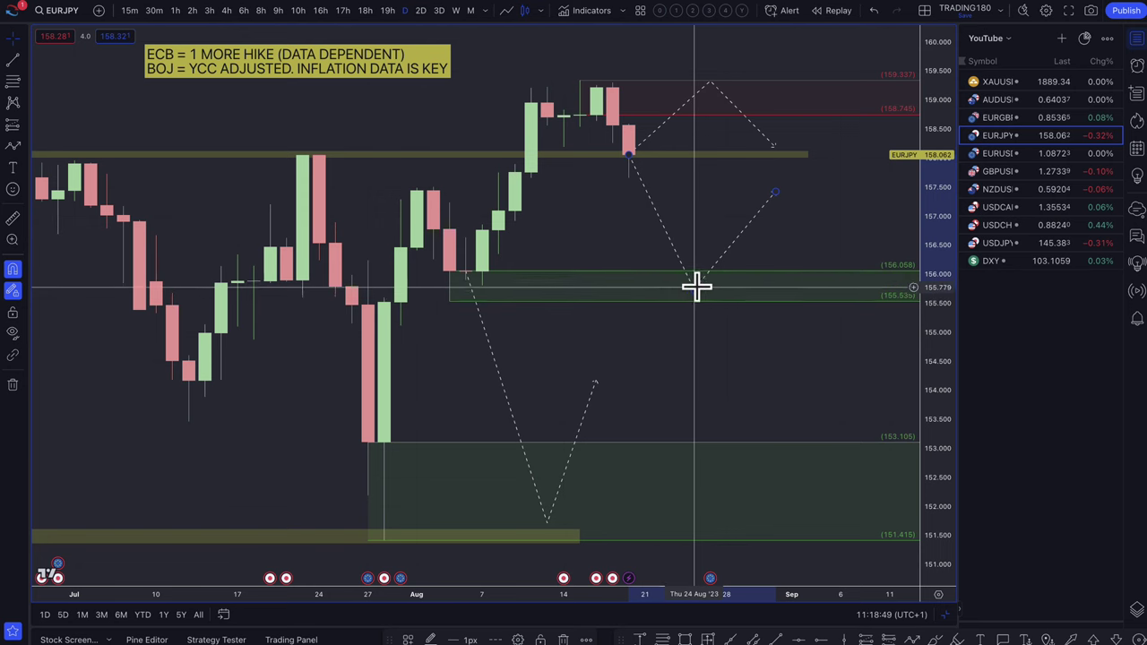
pyautogui.scroll(-3, 699, 287)
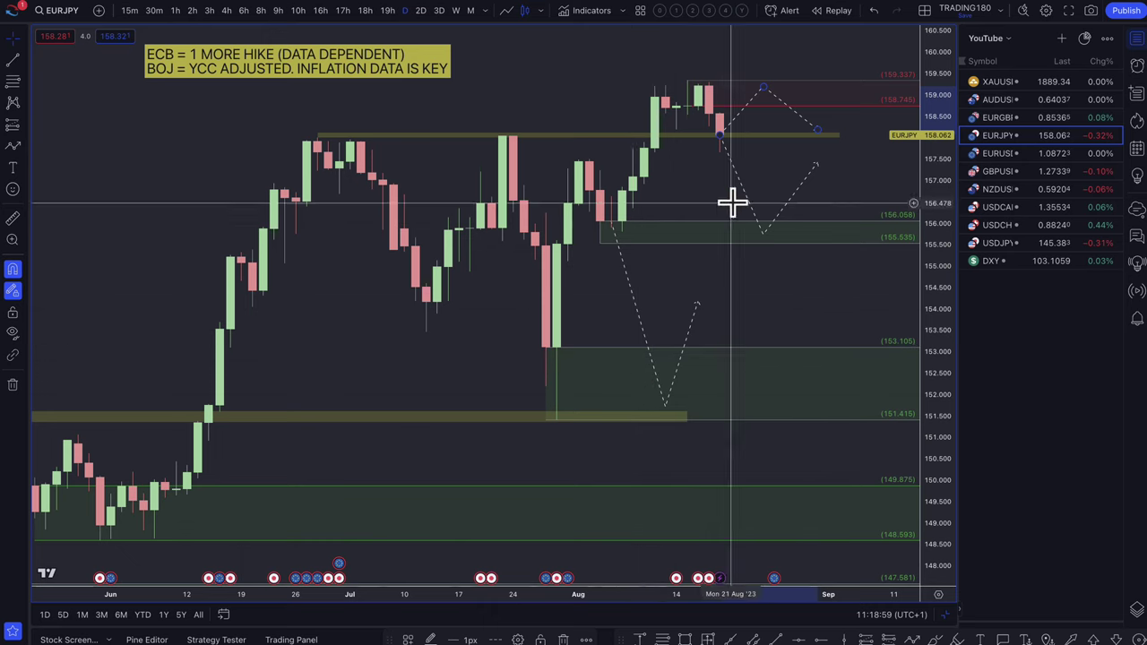
pyautogui.moveTo(818, 131); pyautogui.dragTo(797, 135)
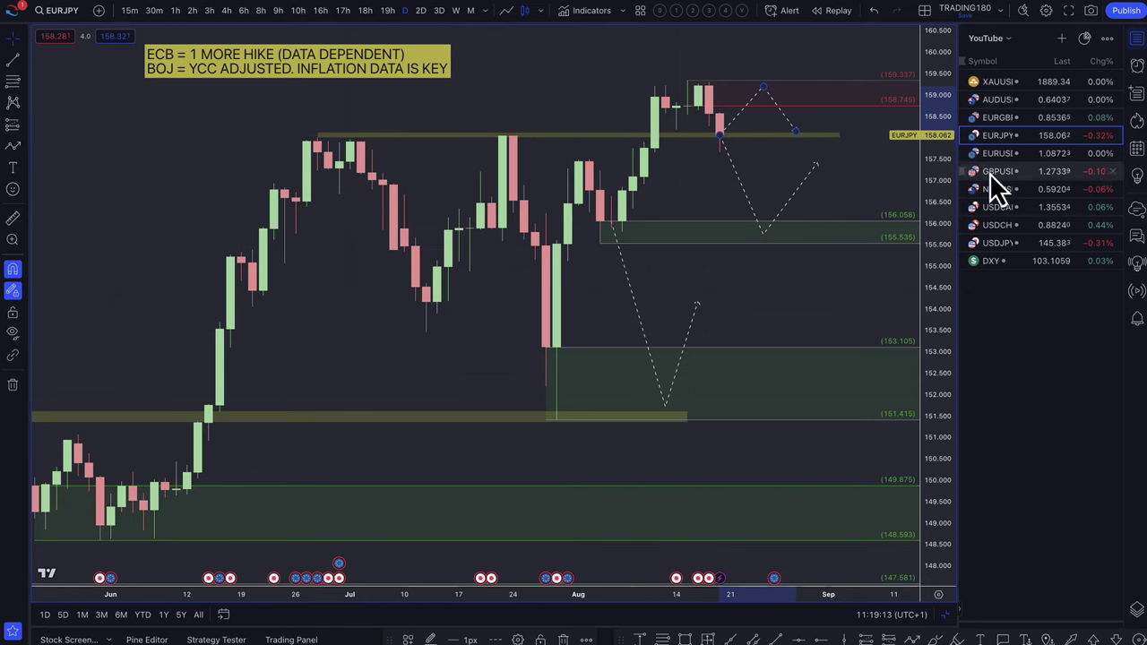
# - Open the EURGBP chart and delete the green zone at 0.86061–0.85894, the yellow zone overlapping it and both old dashed paths
pyautogui.click(1004, 124)
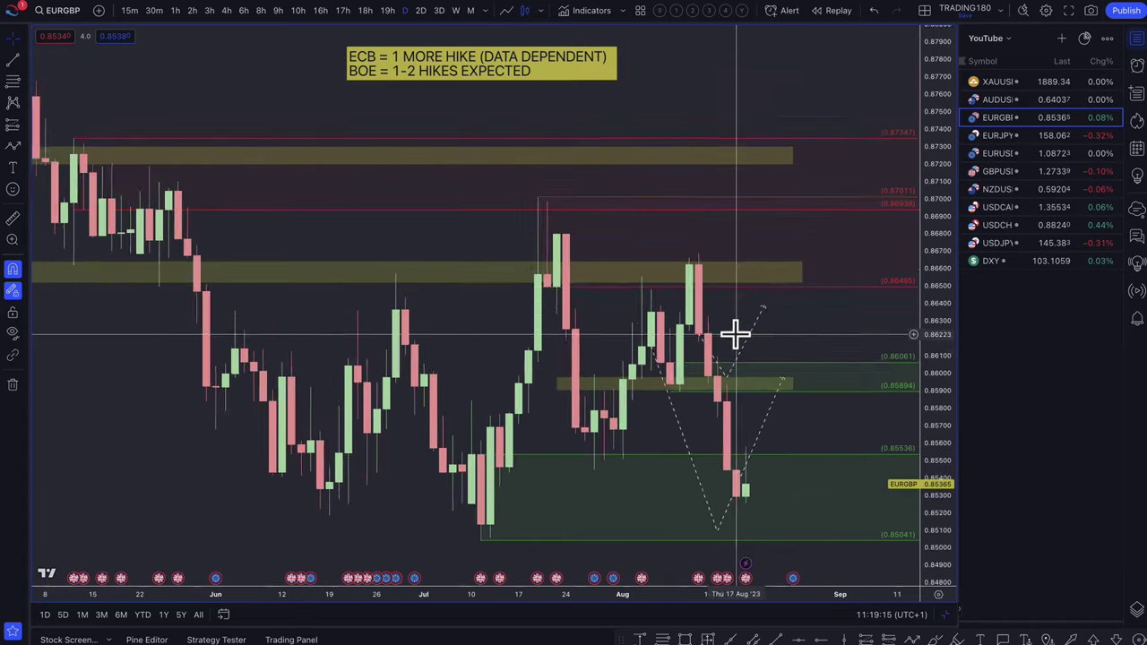
pyautogui.scroll(2, 753, 403)
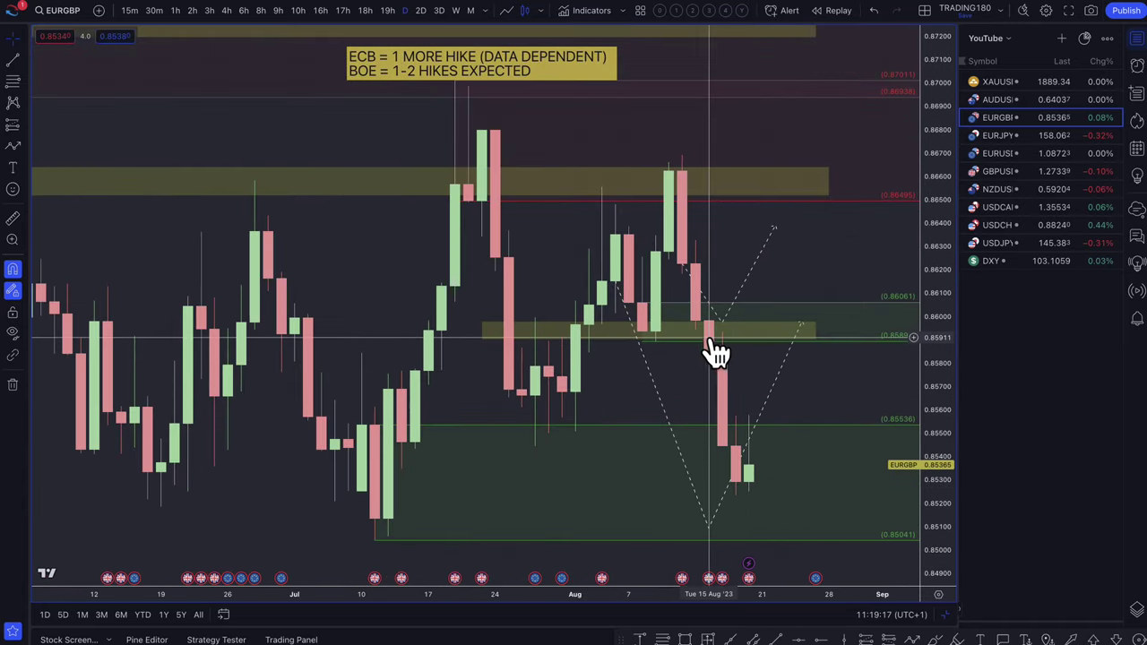
pyautogui.click(755, 309)
pyautogui.press('Delete')
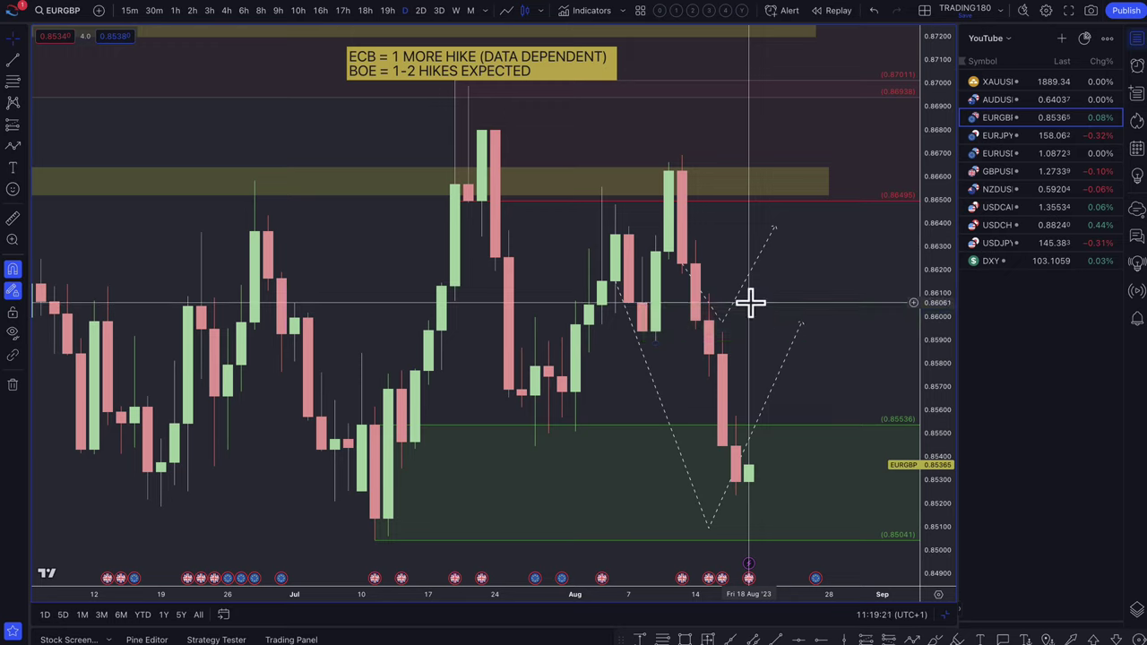
pyautogui.press('Delete')
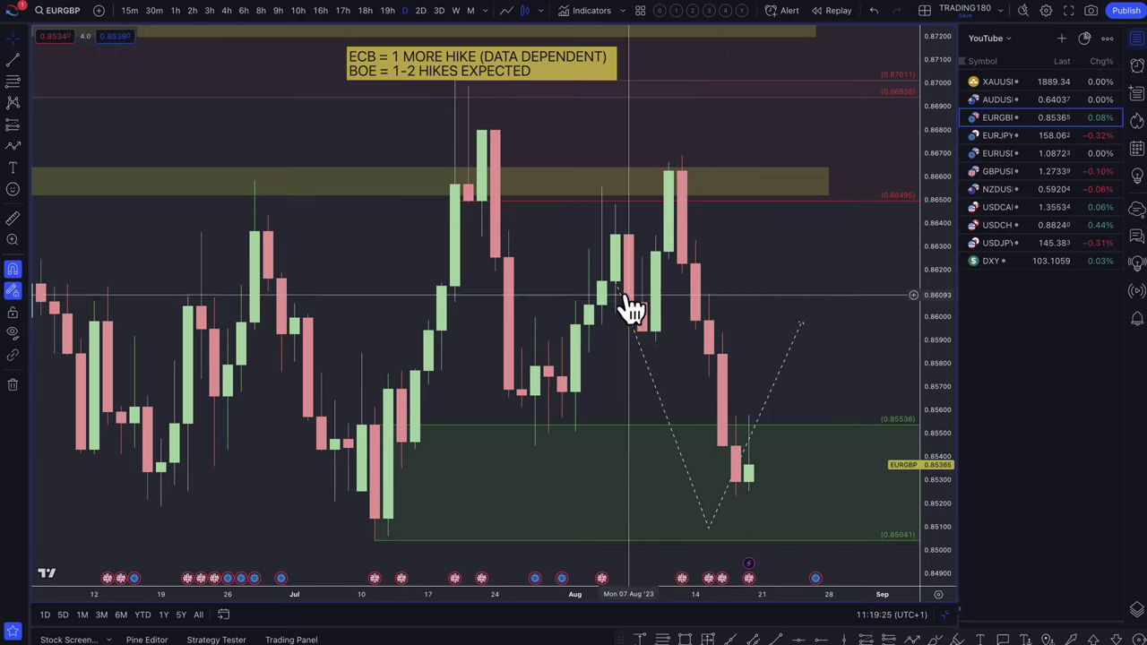
pyautogui.moveTo(618, 281); pyautogui.dragTo(706, 267)
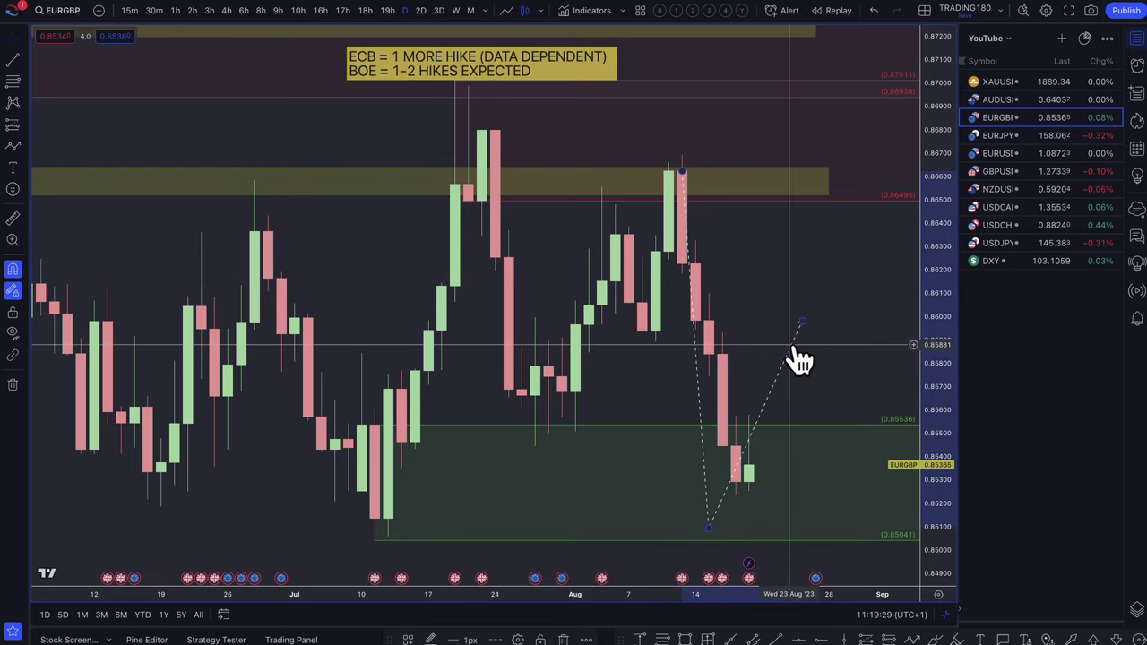
pyautogui.press('Delete')
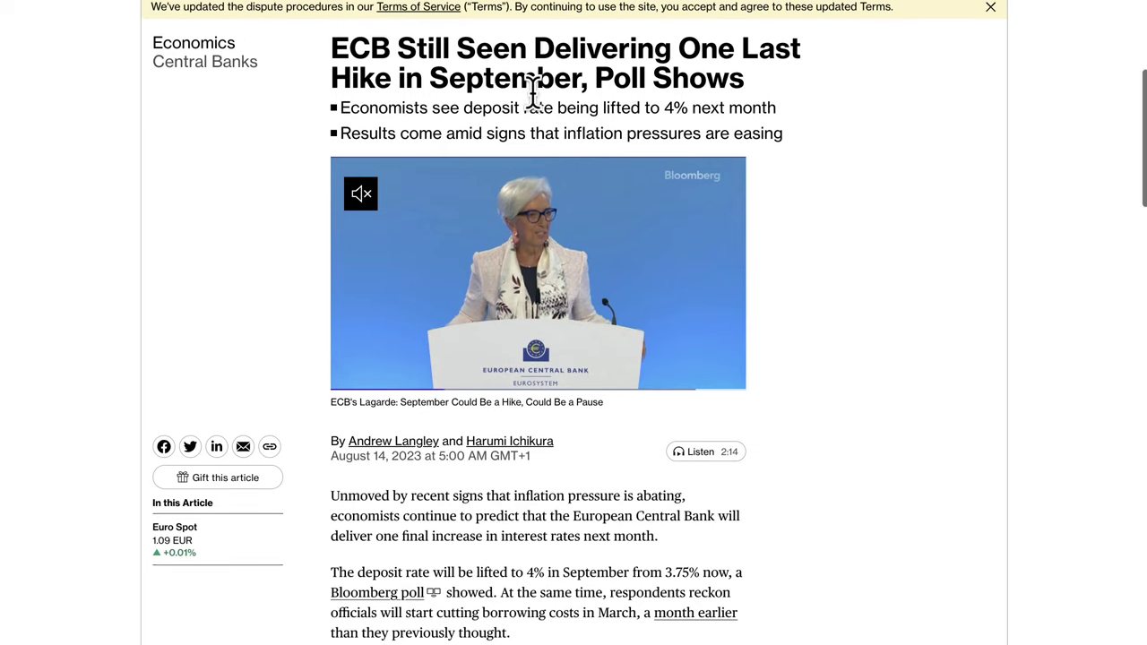
# - Read the Bloomberg article's headline and two key points on the ECB's expected September rate hike
pyautogui.scroll(3, 533, 90)
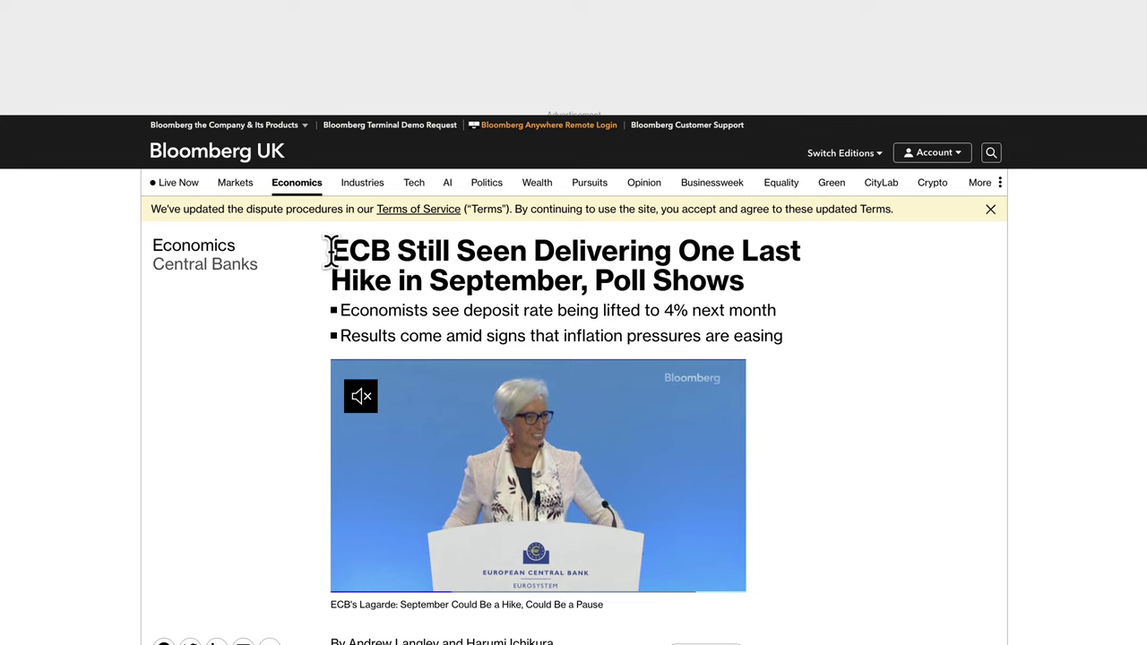
pyautogui.moveTo(422, 252); pyautogui.dragTo(535, 251)
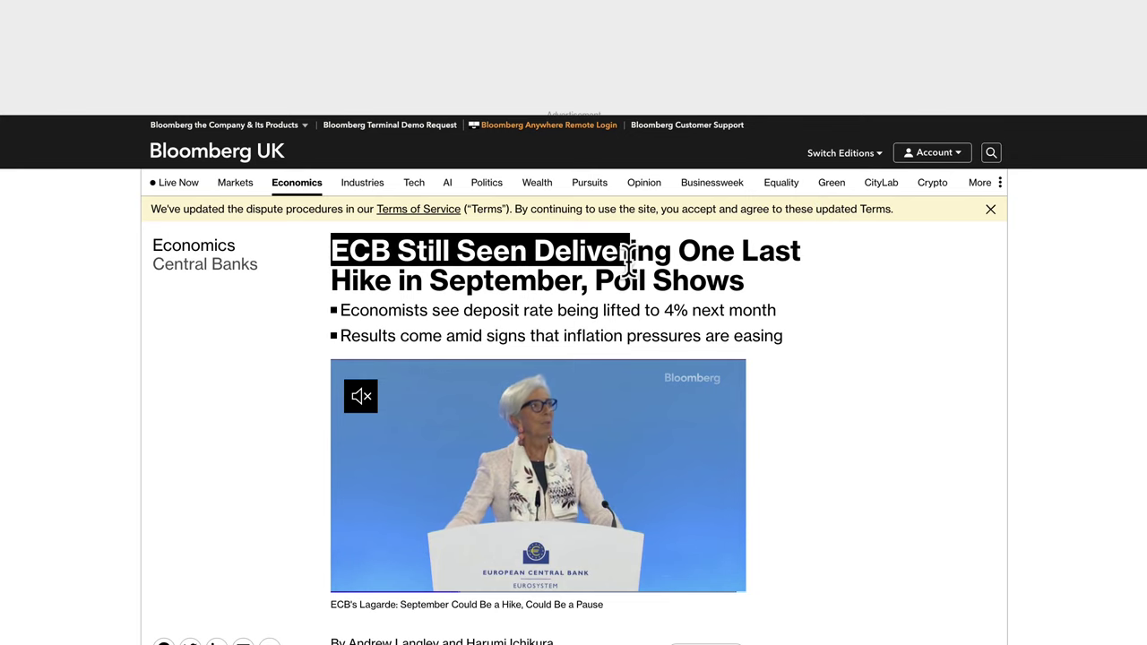
pyautogui.moveTo(770, 260); pyautogui.dragTo(529, 286)
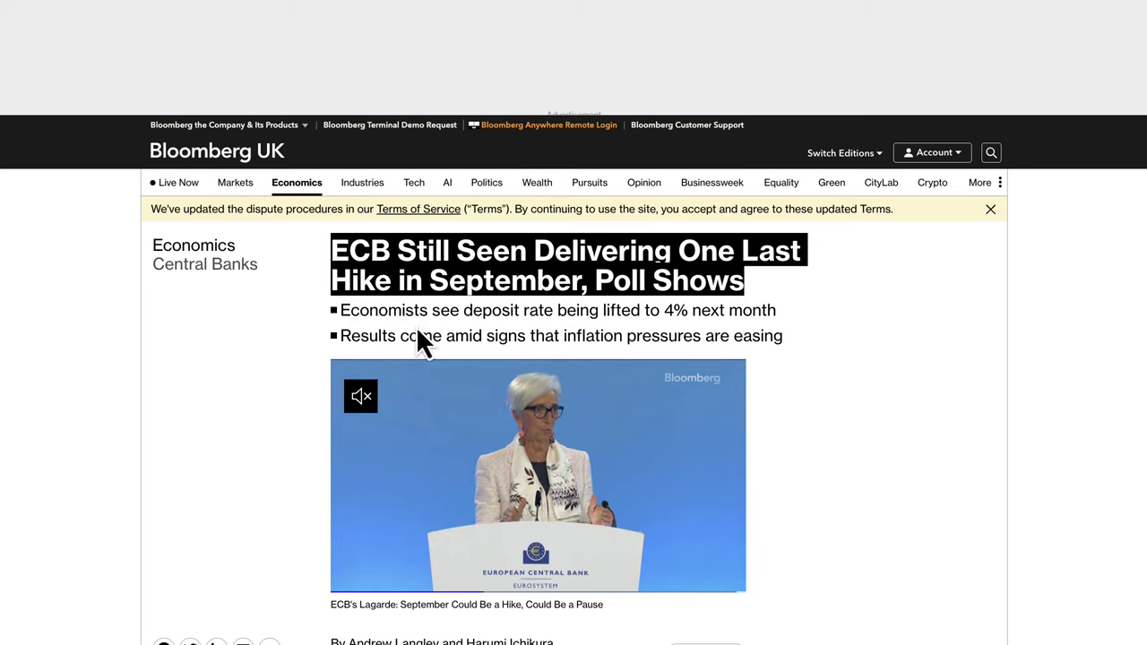
pyautogui.moveTo(406, 311); pyautogui.dragTo(518, 311)
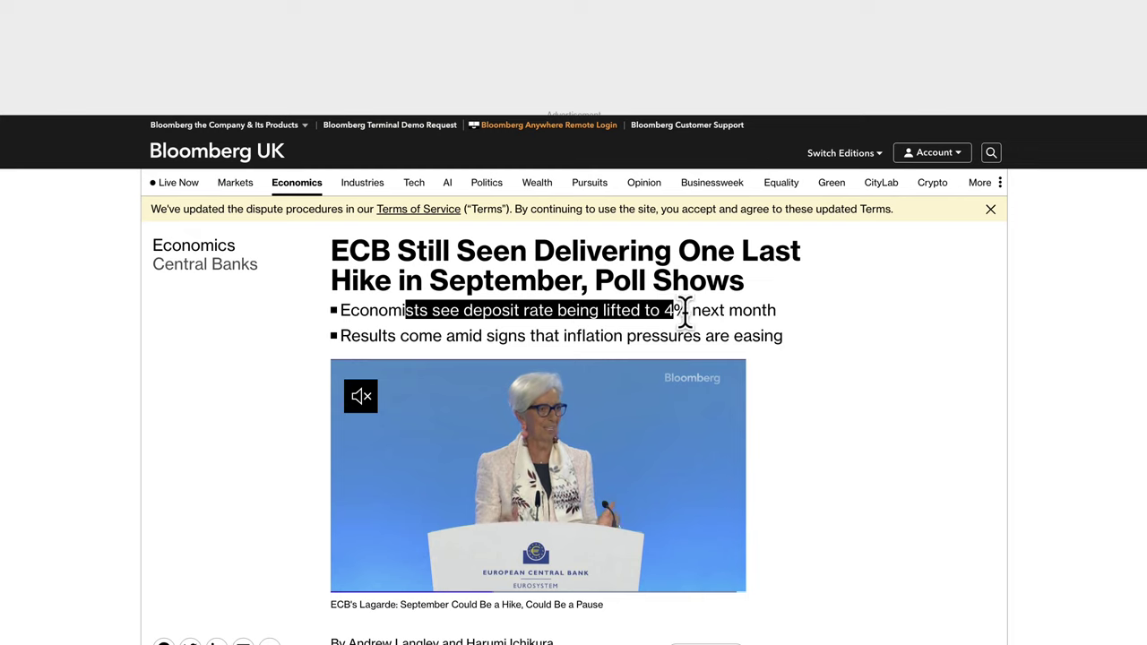
pyautogui.moveTo(769, 311); pyautogui.dragTo(471, 336)
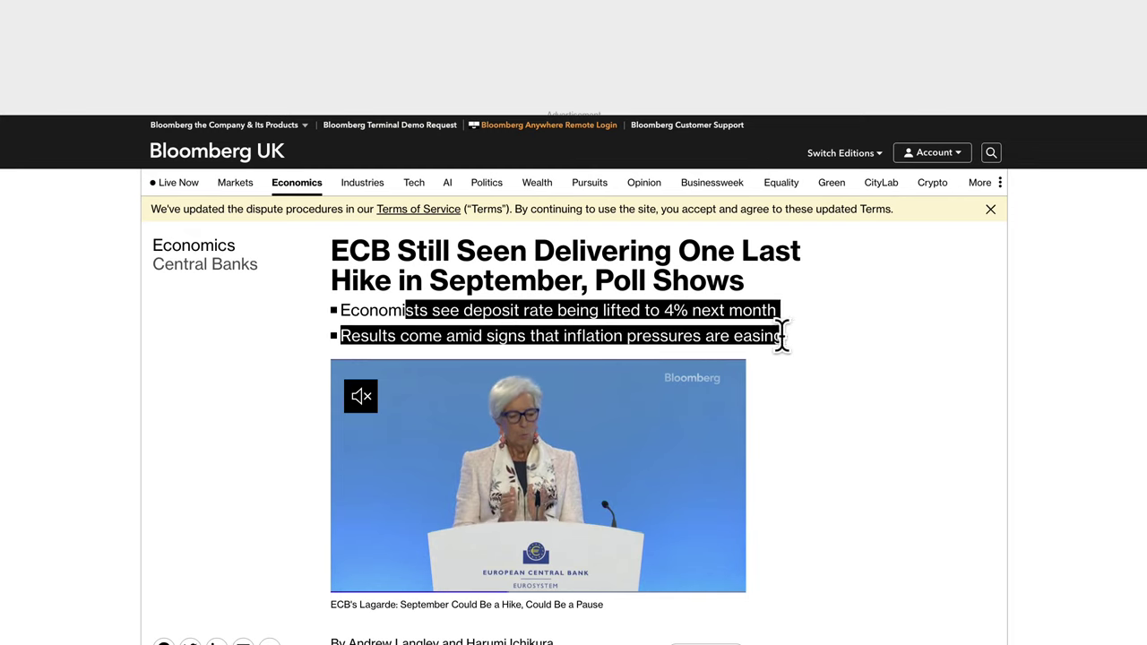
pyautogui.scroll(-5, 788, 588)
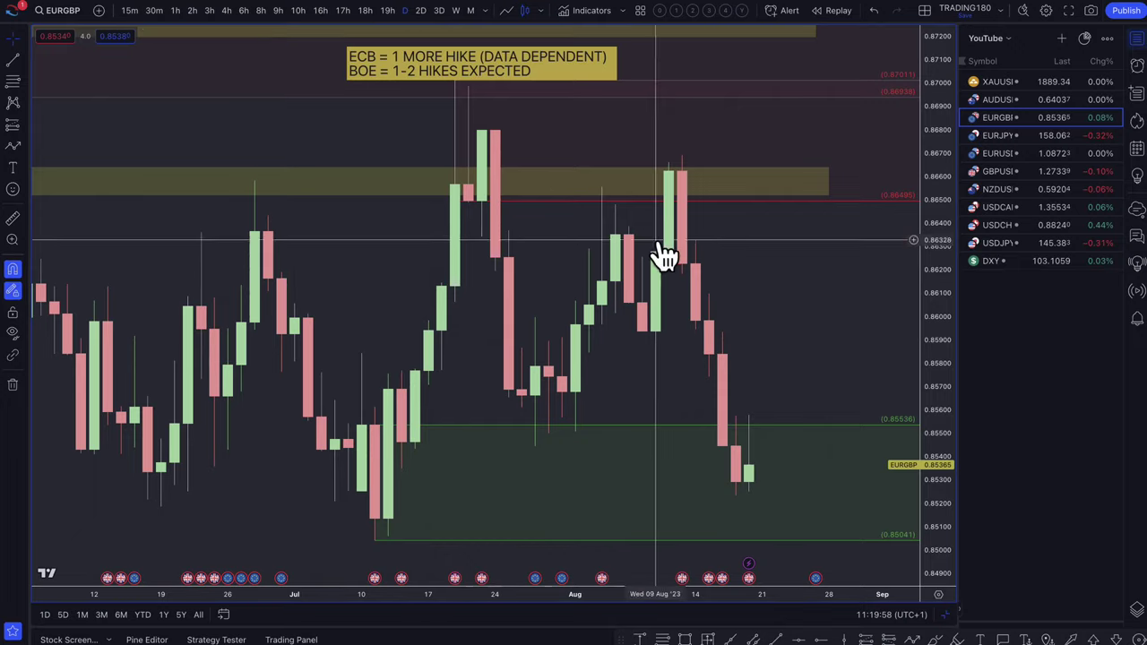
# - Draw a dashed EURGBP path from the latest candle's low up to about 0.8594 on 24 August and down to about 0.8506 on 30 August
pyautogui.scroll(-3, 615, 289)
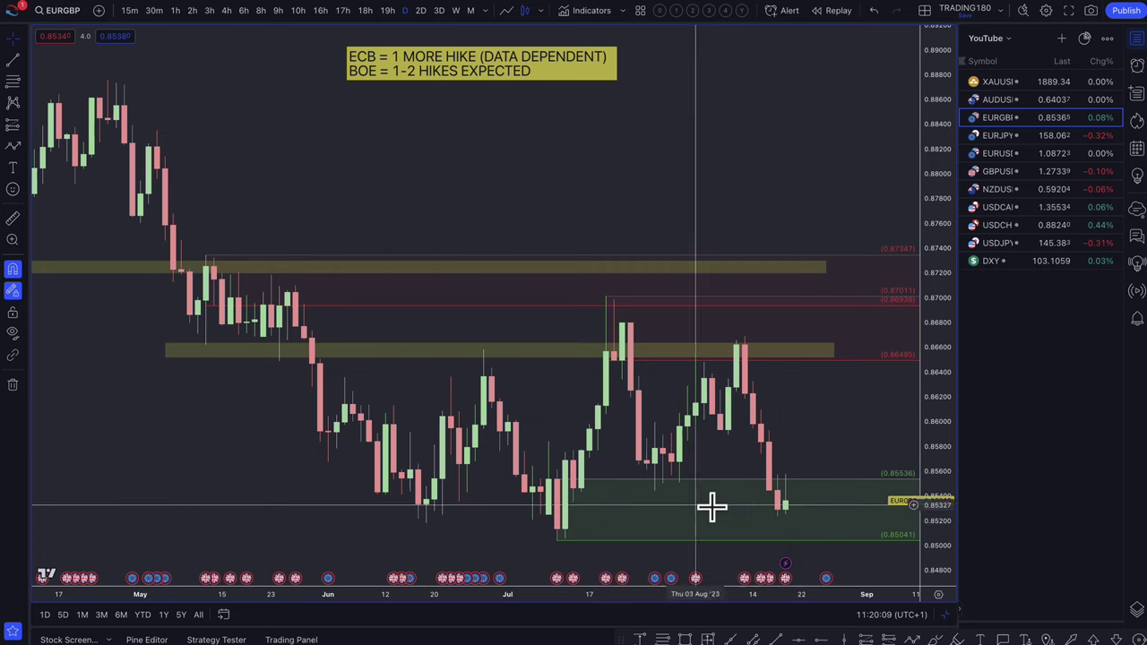
pyautogui.click(13, 148)
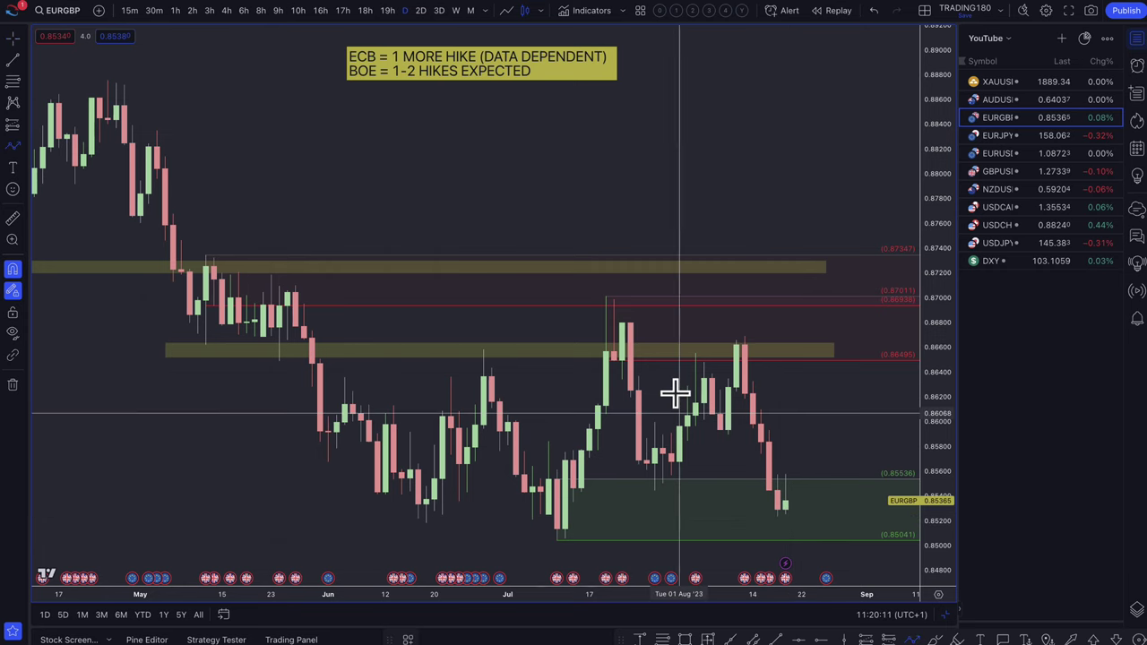
pyautogui.click(785, 513)
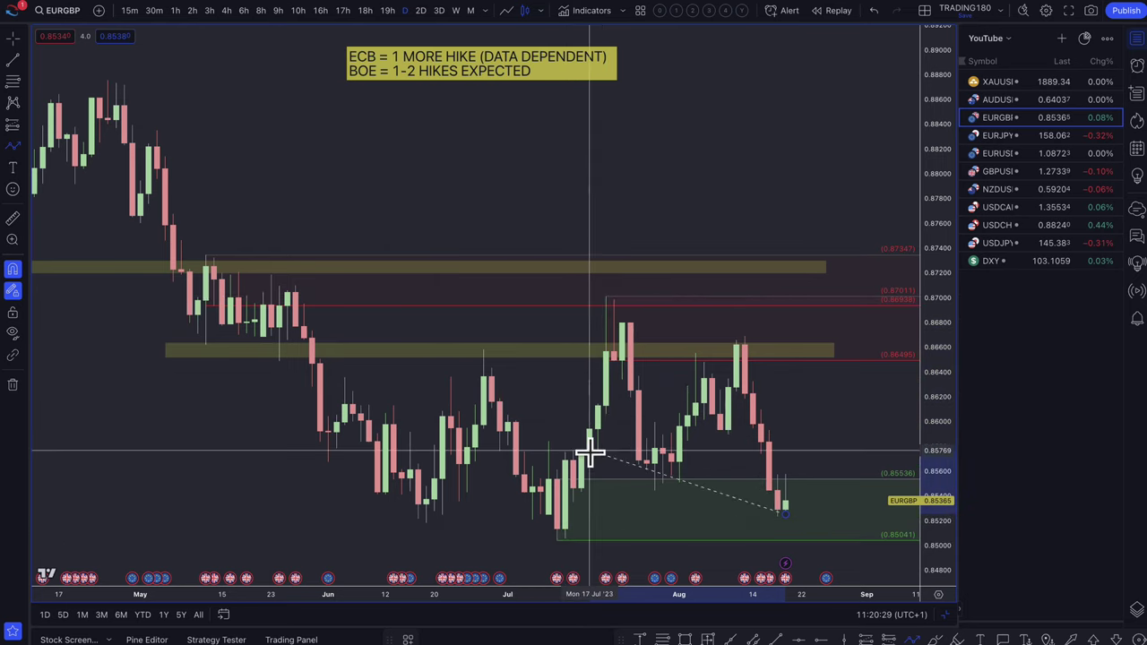
pyautogui.click(816, 431)
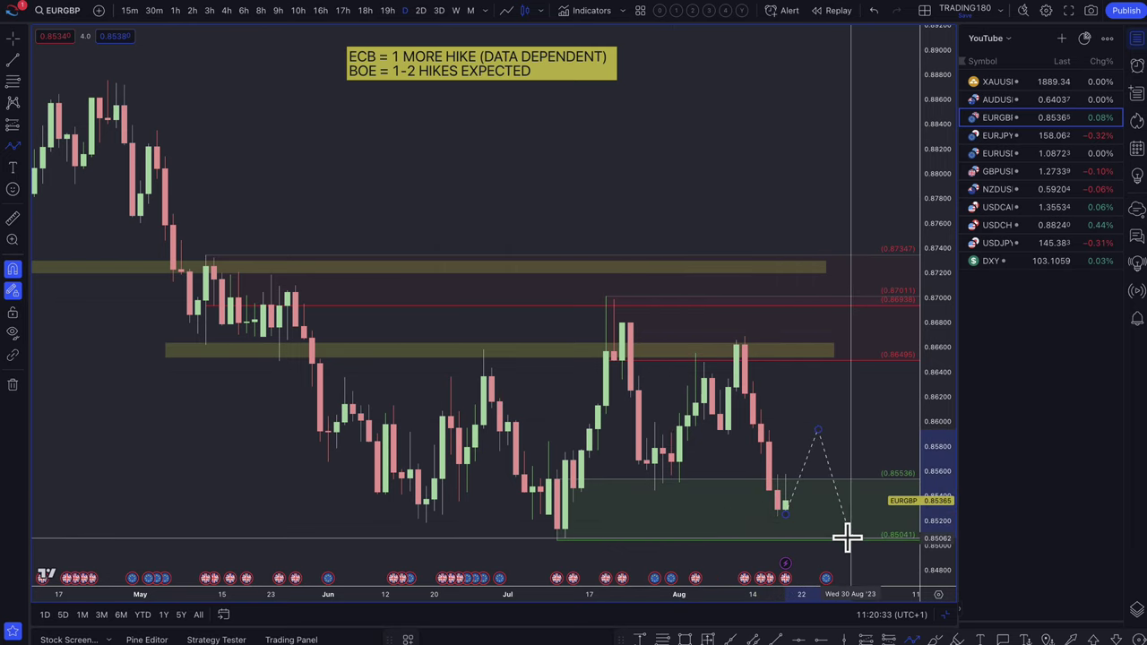
pyautogui.doubleClick(847, 536)
# - Move the EURGBP path's peak to about 0.8577 on 24 August and its endpoint to about 0.8482 on 31 August
pyautogui.scroll(-2, 820, 487)
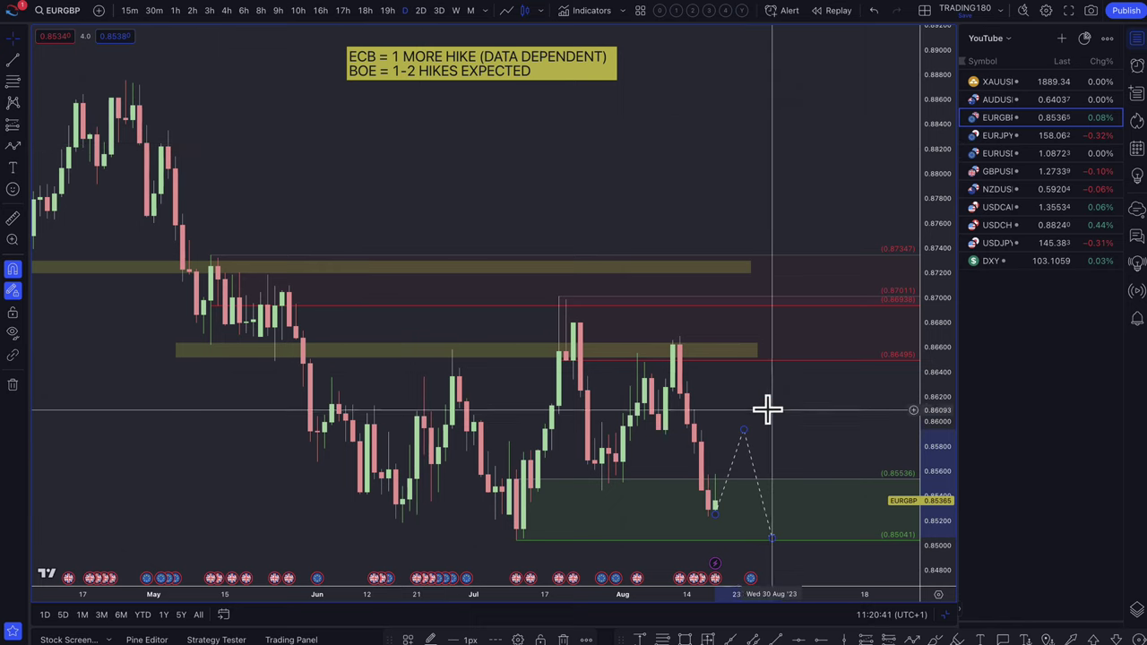
pyautogui.moveTo(744, 432); pyautogui.dragTo(746, 355)
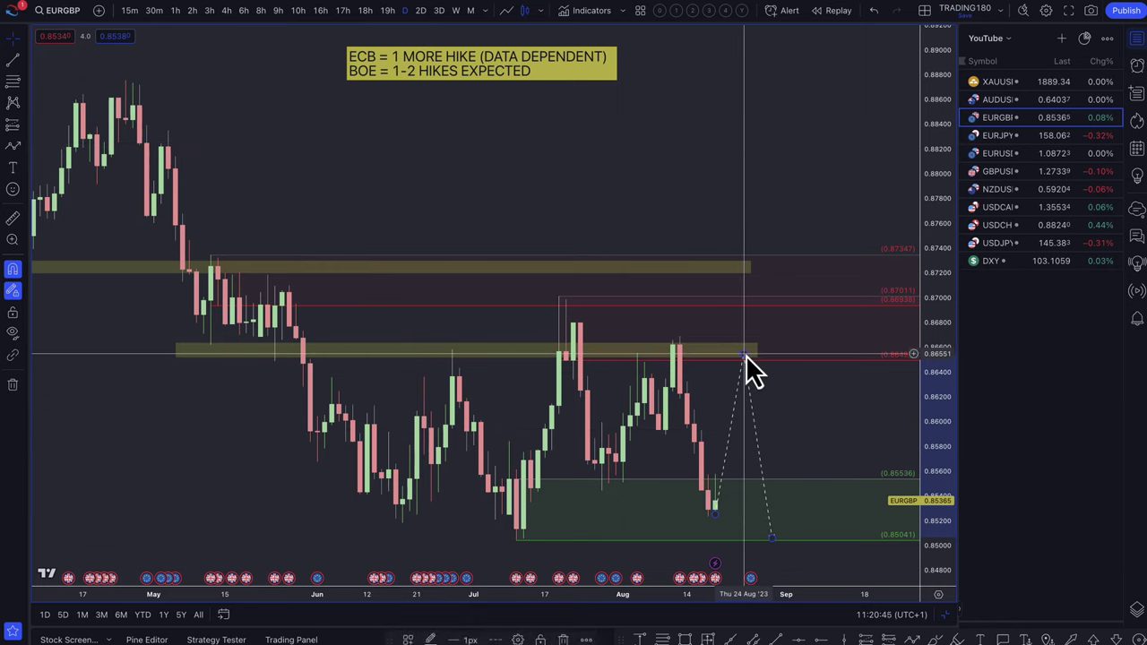
pyautogui.moveTo(745, 355); pyautogui.dragTo(743, 451)
pyautogui.moveTo(776, 535); pyautogui.dragTo(778, 568)
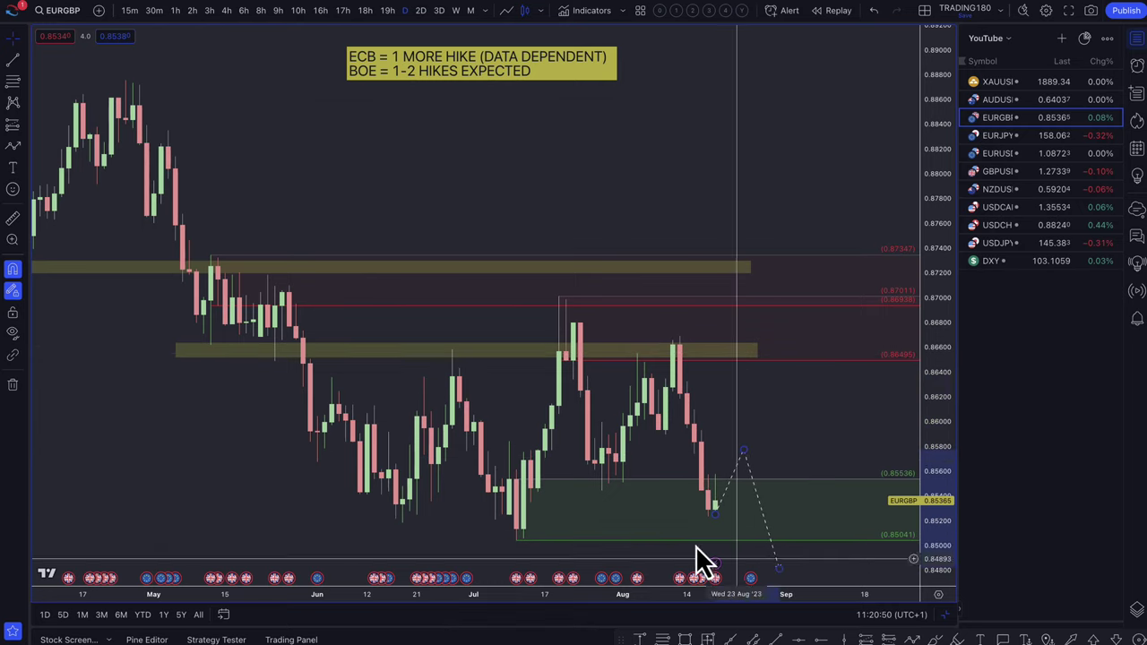
# - Continue EURGBP with a second dashed path from about 0.8484 on 1 September up to about 0.8566 and down to about 0.849 in mid-September
pyautogui.click(15, 147)
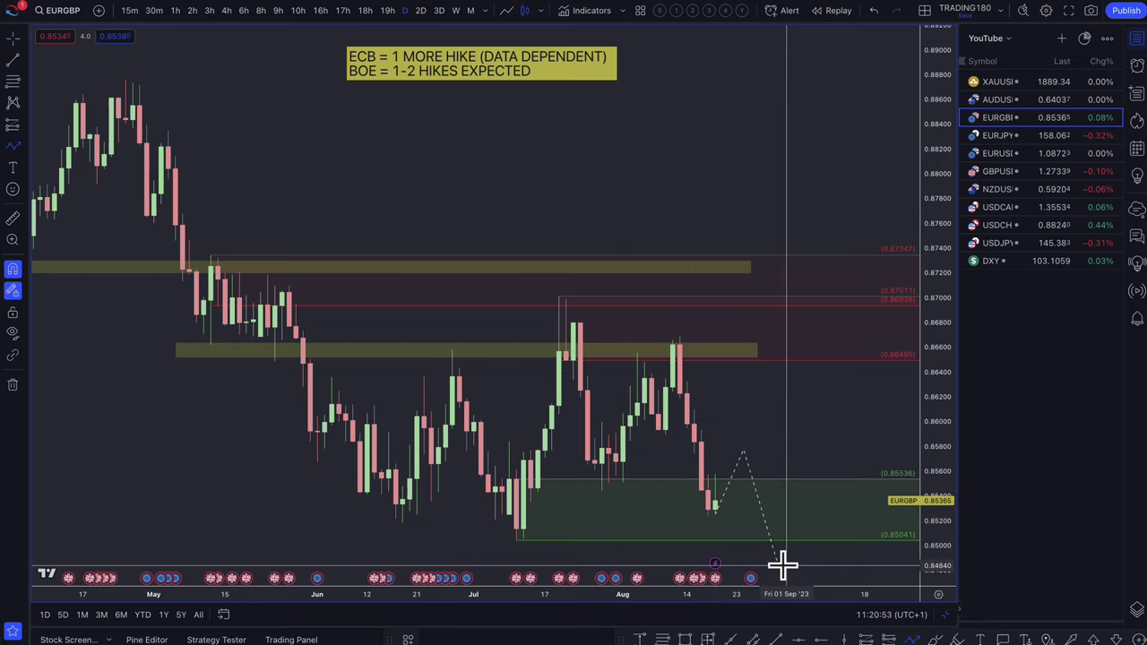
pyautogui.click(810, 465)
pyautogui.click(856, 556)
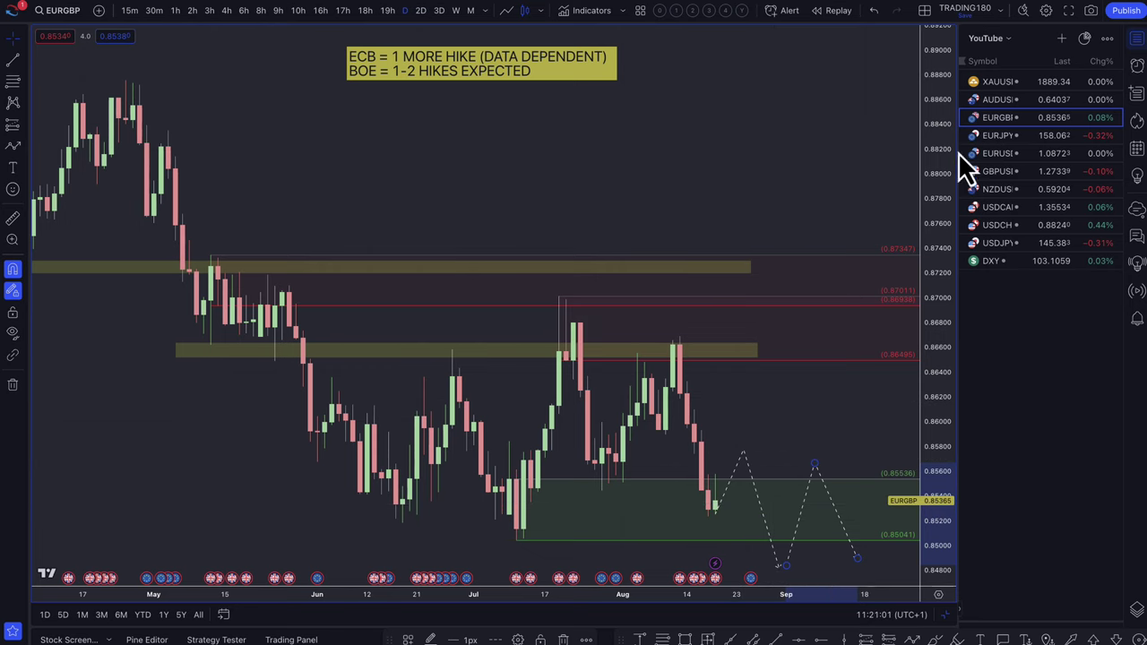
# - Open the AUDUSD chart and delete the green zone at 0.65173–0.64585
pyautogui.click(1003, 104)
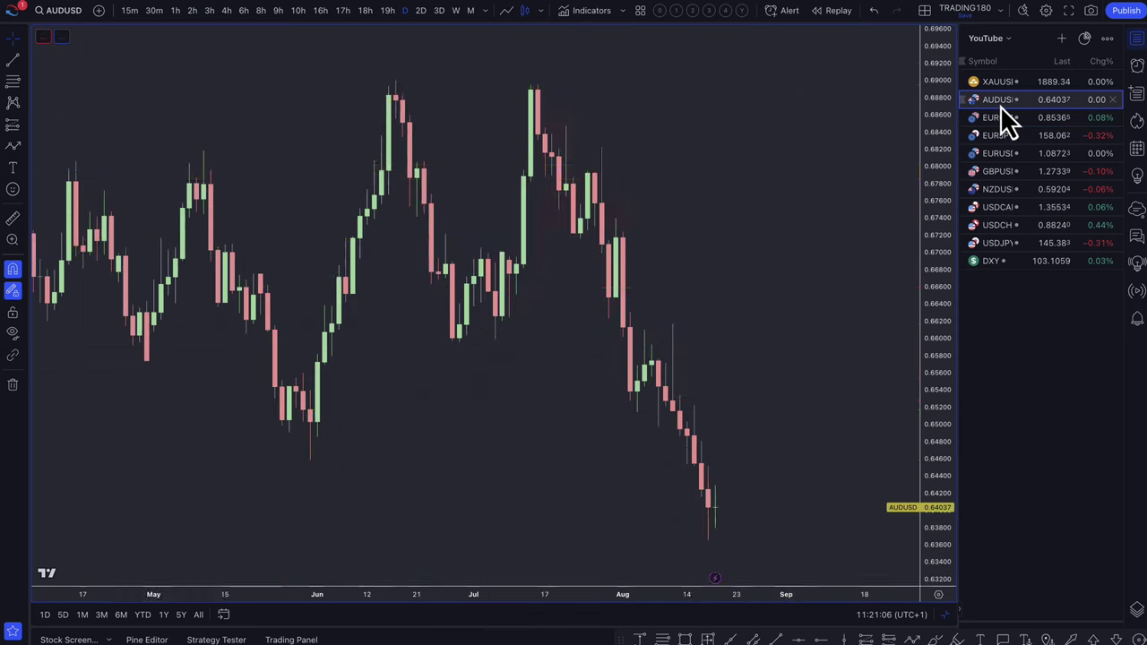
pyautogui.scroll(-2, 722, 482)
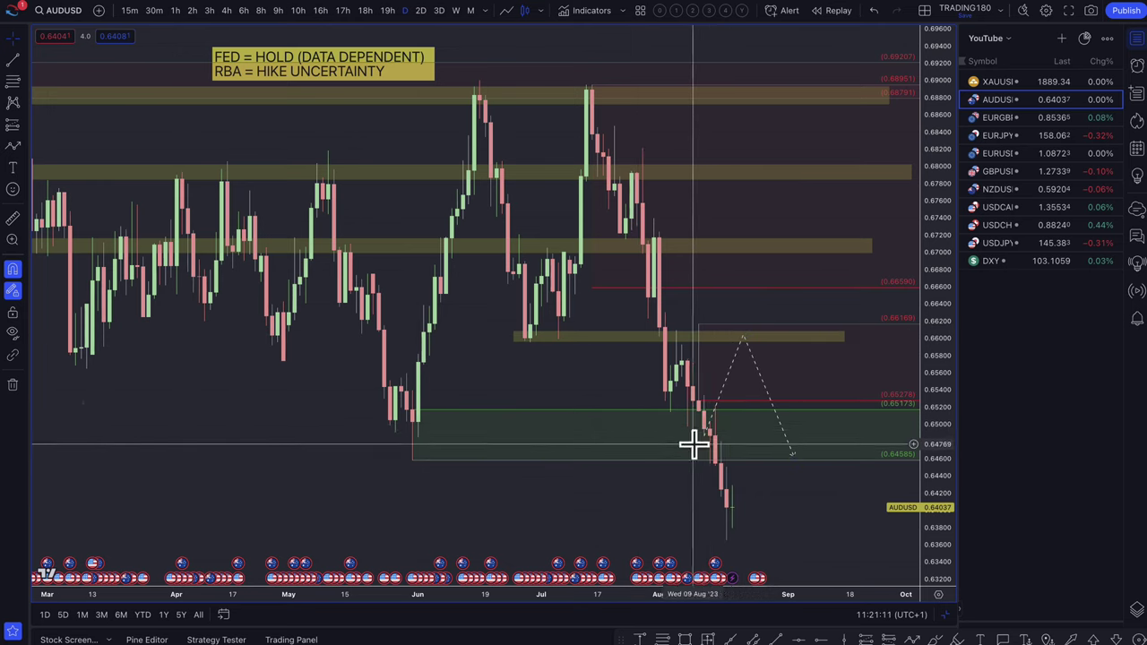
pyautogui.click(618, 424)
pyautogui.press('Delete')
# - Mark an AUDUSD zone from 0.65066 to 0.63848 starting at the November 2022 candles and give it the green style
pyautogui.scroll(-5, 618, 425)
pyautogui.scroll(5, 611, 433)
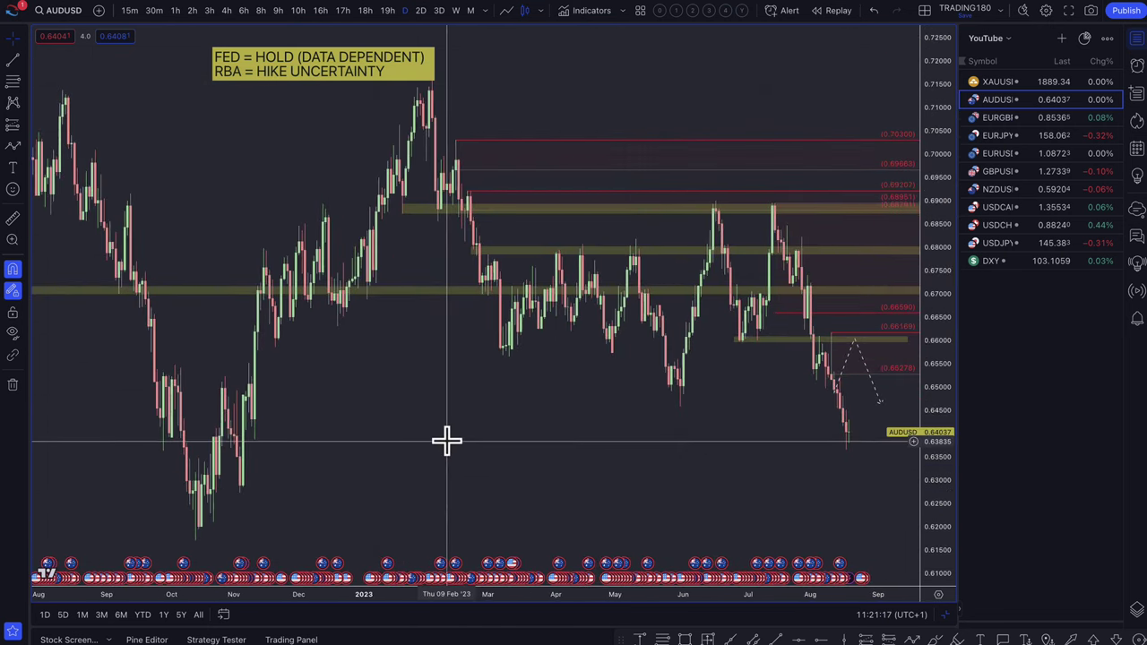
pyautogui.click(13, 81)
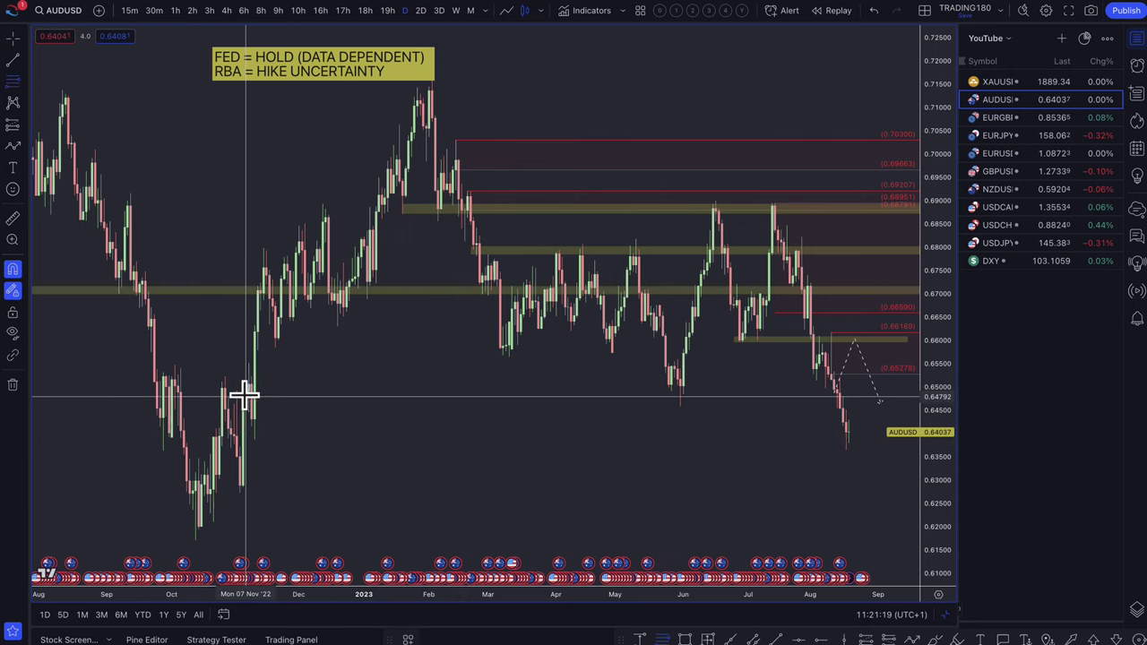
pyautogui.click(252, 386)
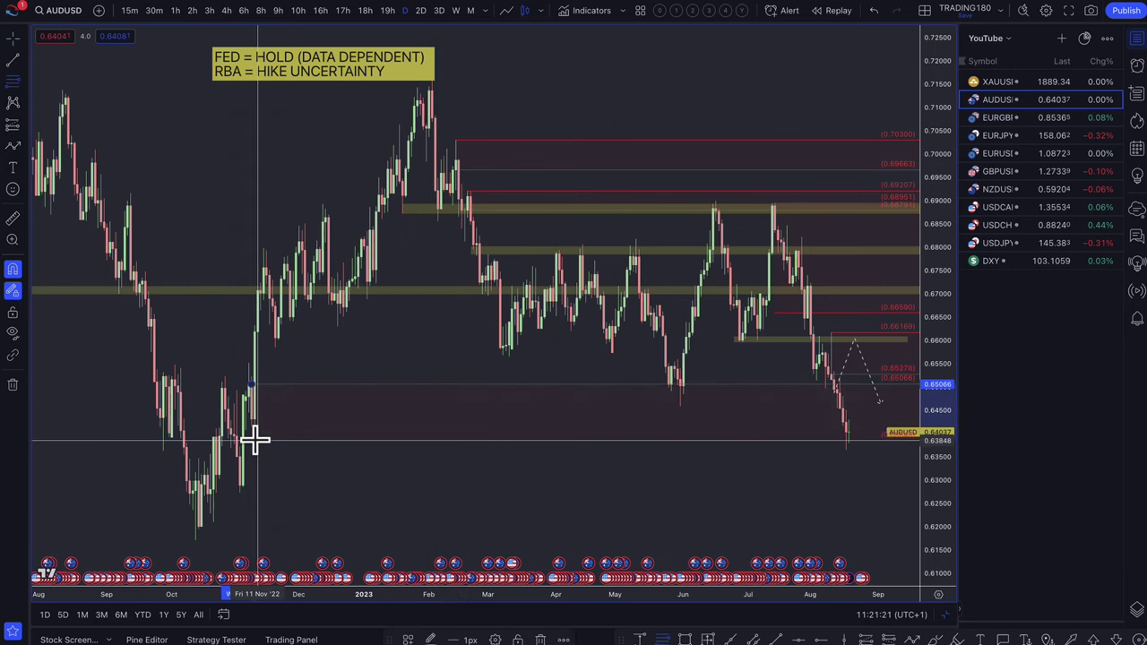
pyautogui.click(255, 440)
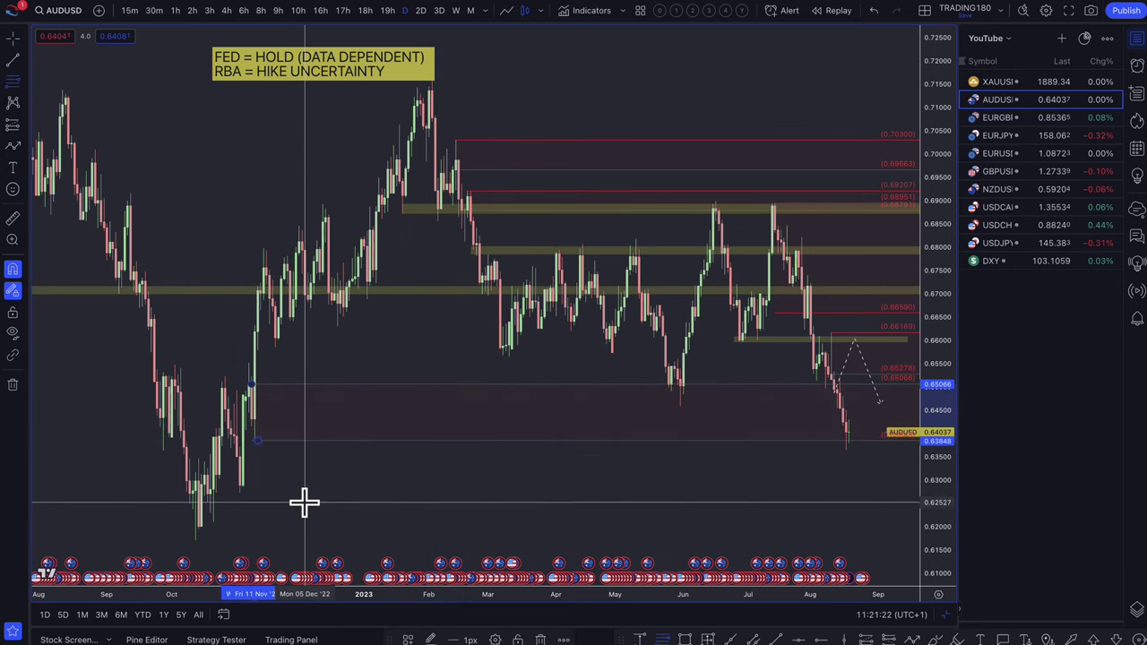
pyautogui.click(406, 638)
pyautogui.click(442, 507)
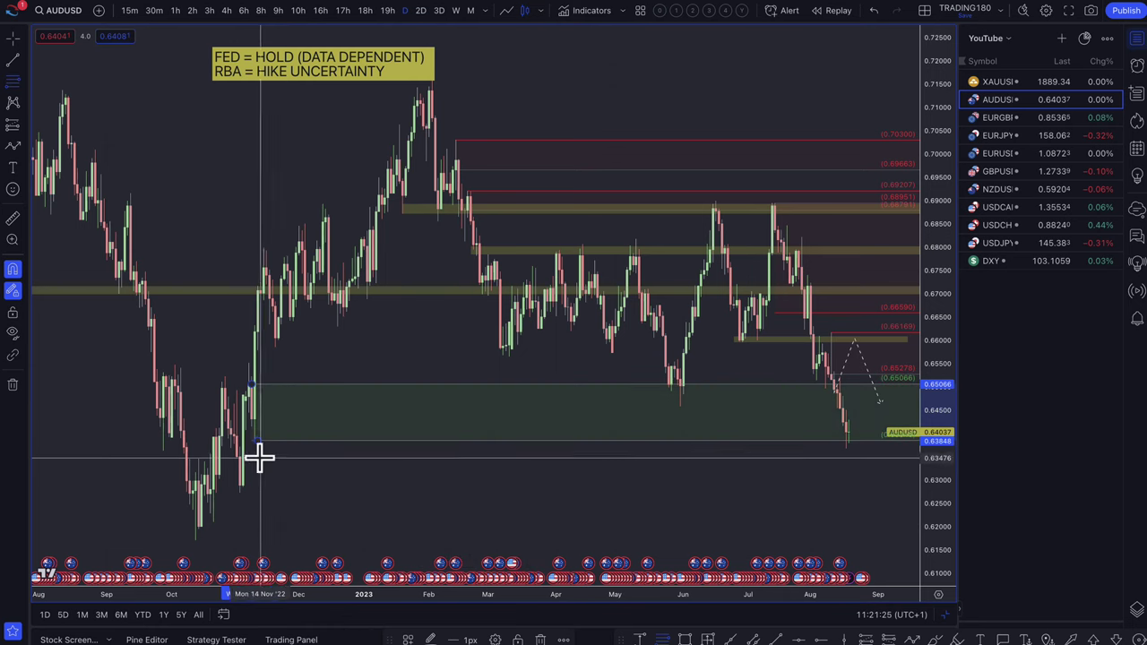
# - Mark a second green AUDUSD zone from 0.63508 down to the October 2022 low at 0.61703
pyautogui.click(240, 457)
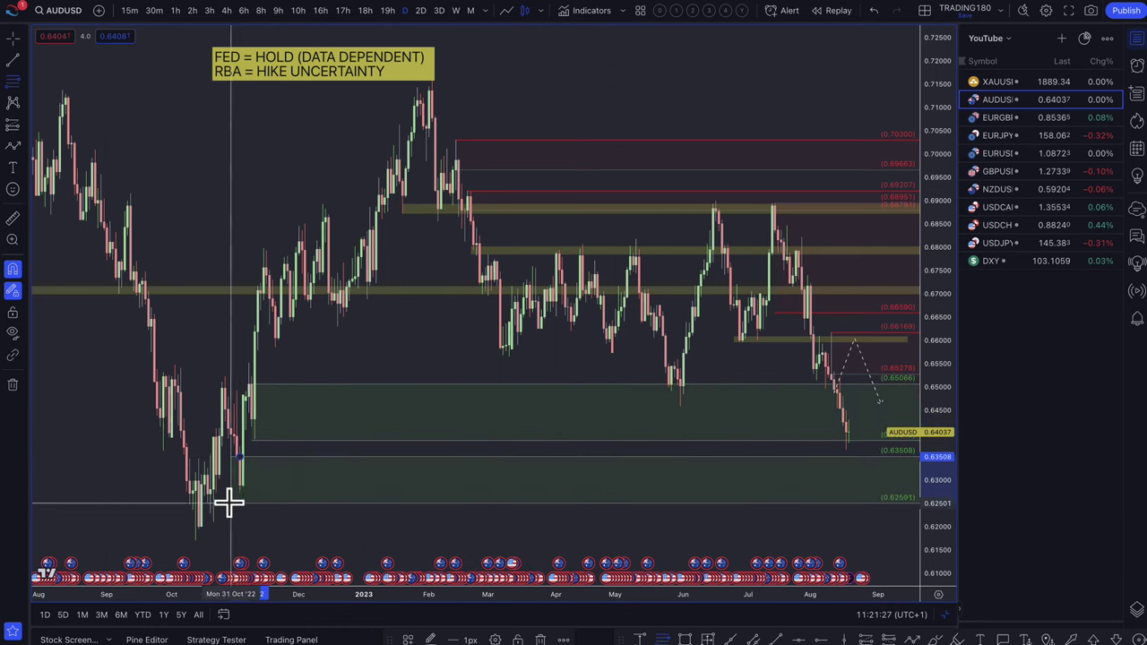
pyautogui.click(194, 536)
pyautogui.scroll(2, 418, 475)
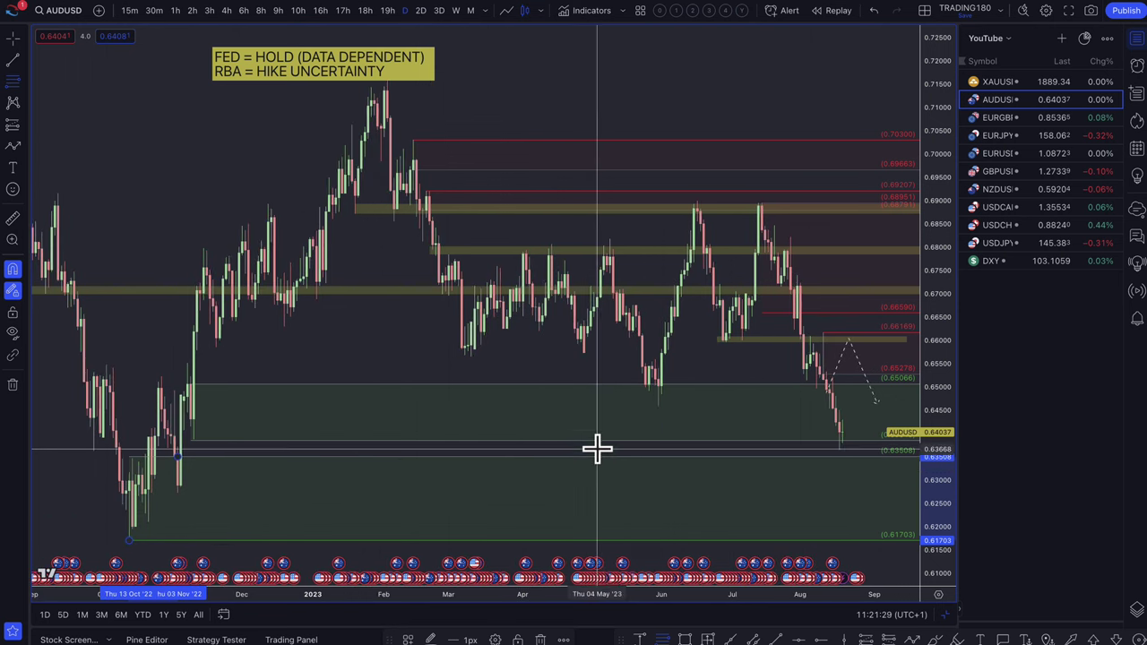
# - Move the existing AUDUSD path to start at the latest candle, with its peak at about 0.654 and its endpoint at about 0.6405
pyautogui.scroll(5, 371, 210)
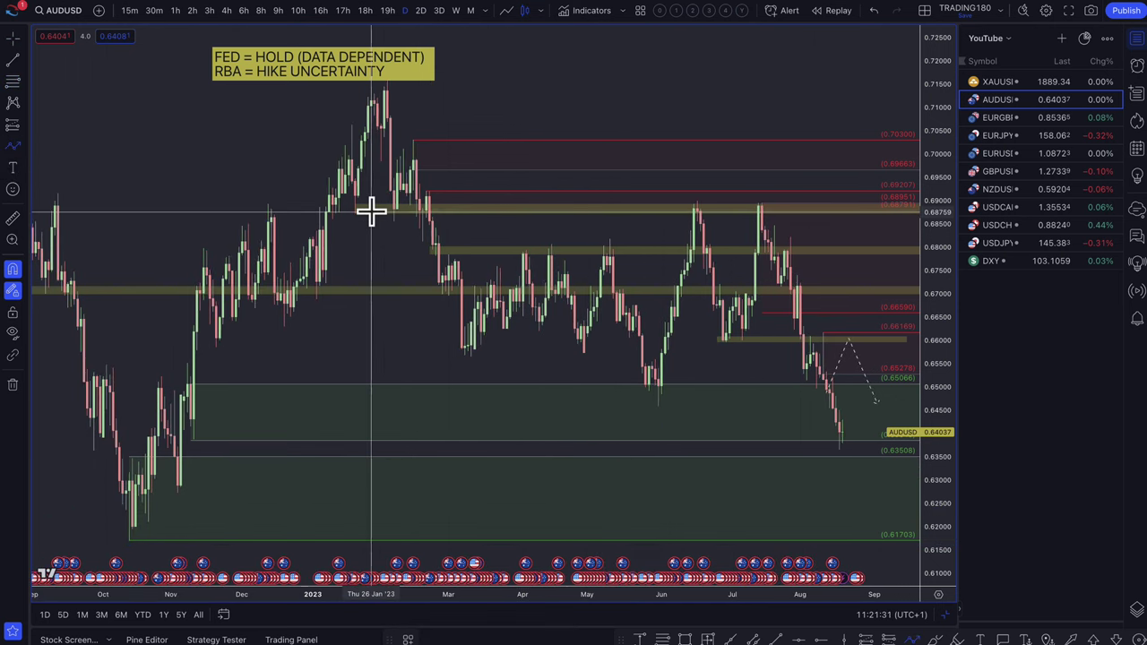
pyautogui.hscroll(2, 371, 210)
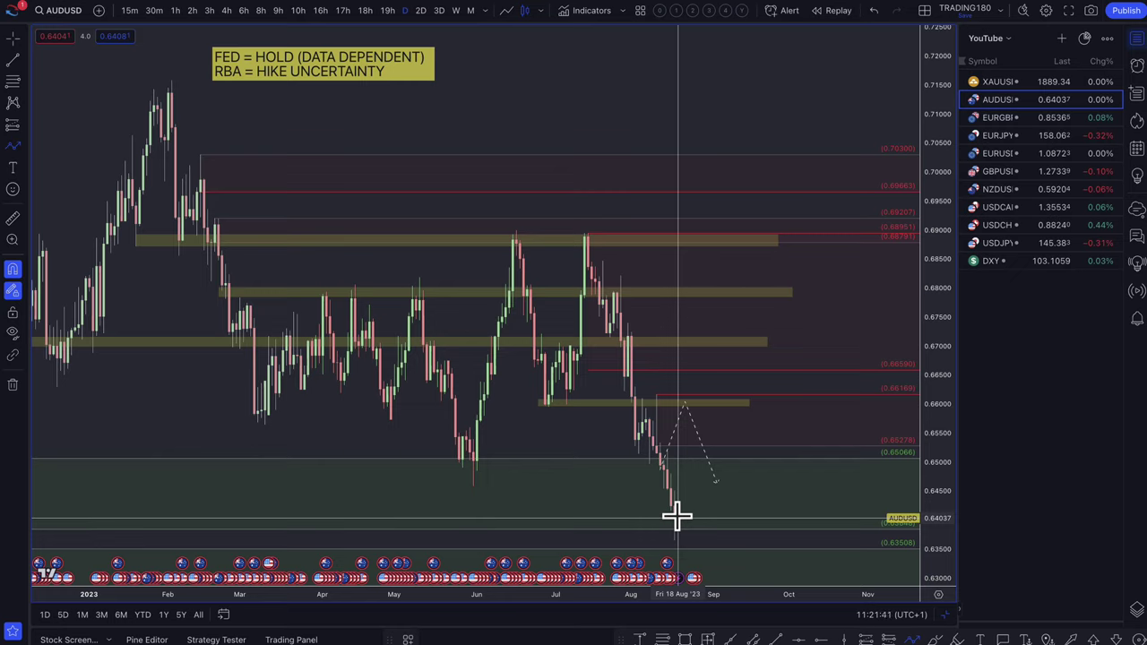
pyautogui.moveTo(713, 464)
pyautogui.mouseDown()
pyautogui.moveTo(743, 457)
pyautogui.moveTo(678, 519)
pyautogui.mouseUp()
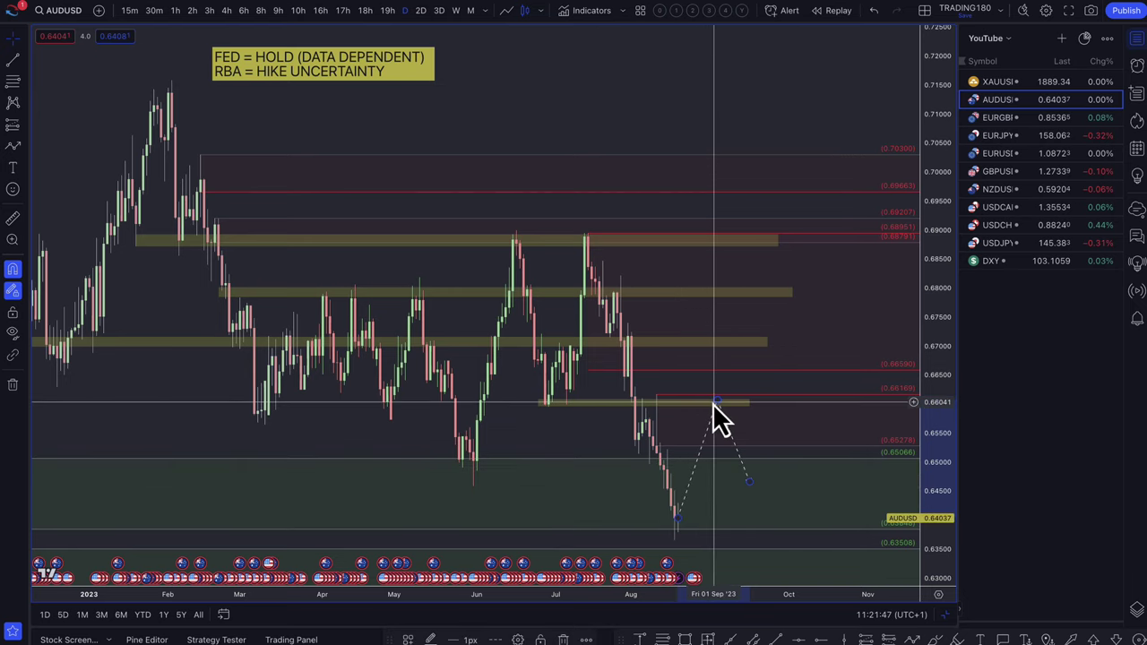
pyautogui.moveTo(714, 400); pyautogui.dragTo(699, 440)
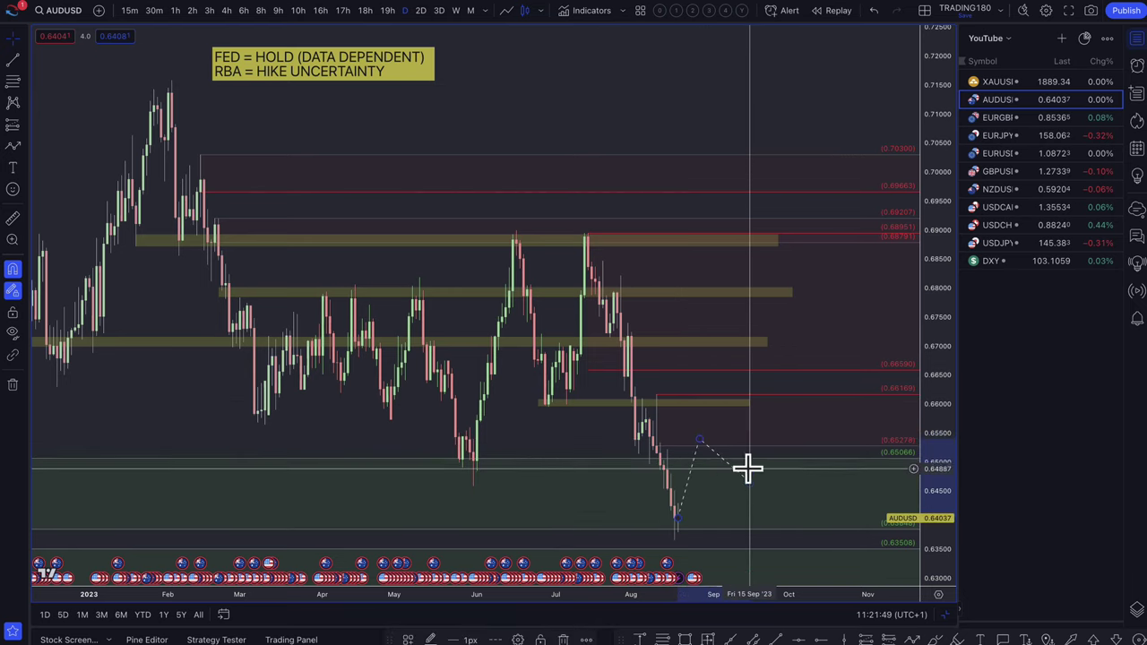
pyautogui.moveTo(751, 487); pyautogui.dragTo(738, 519)
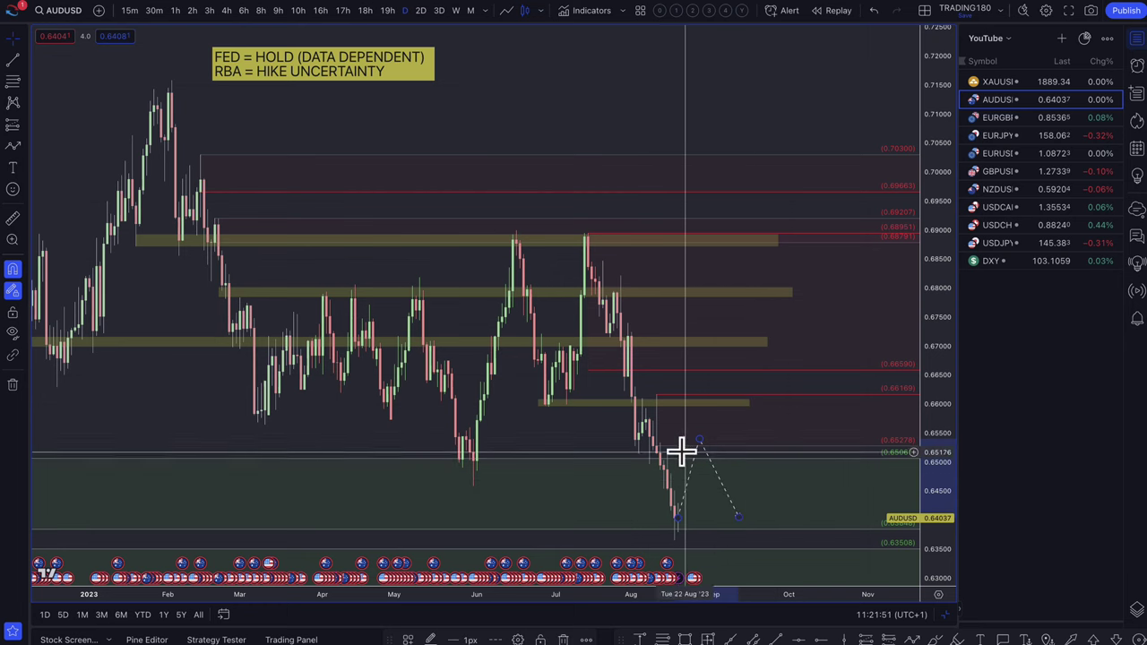
# - Move the AUDUSD path's peak to about 0.6535 on 30 August and its endpoint down to about 0.627 in mid-September
pyautogui.scroll(-1, 689, 463)
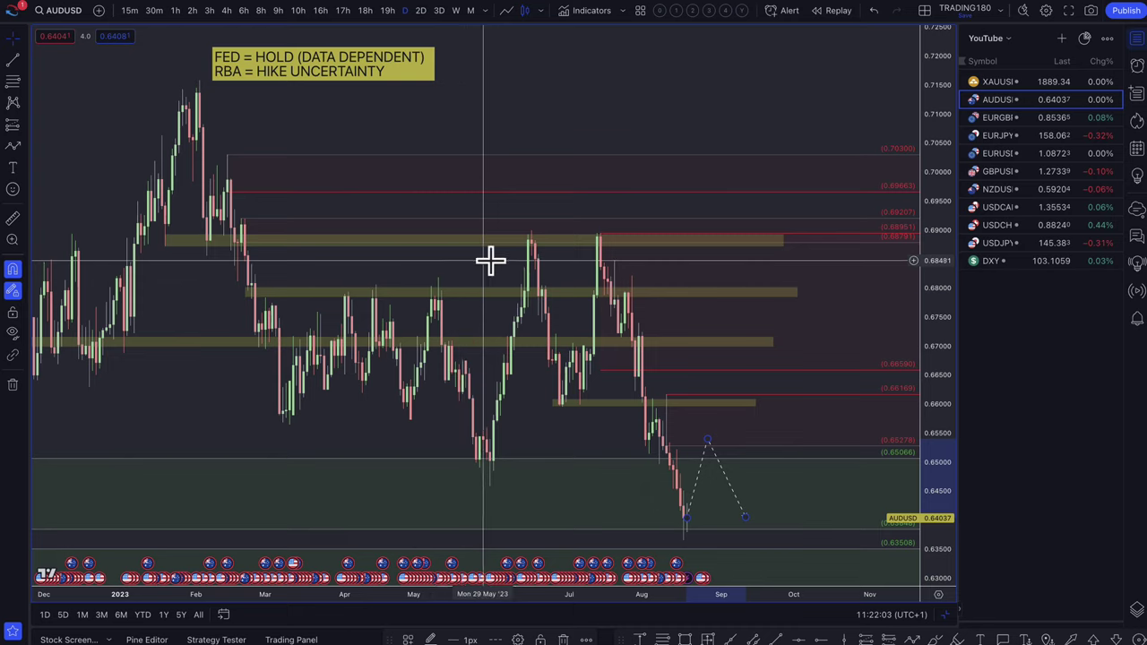
pyautogui.moveTo(709, 442); pyautogui.dragTo(714, 443)
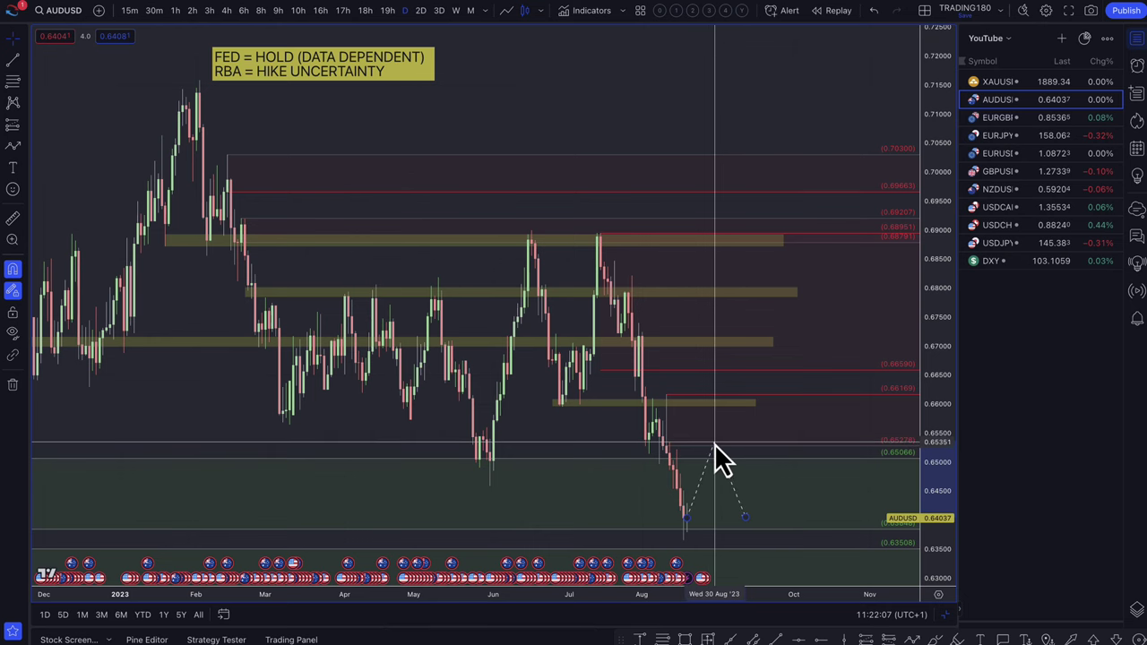
pyautogui.scroll(-3, 698, 520)
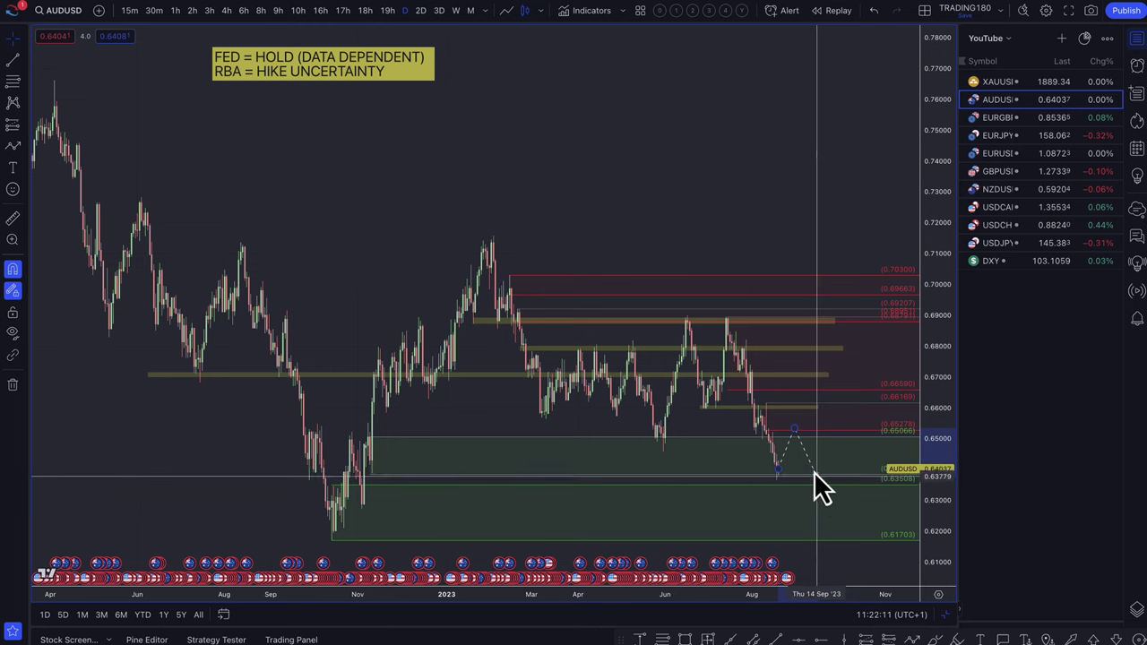
pyautogui.click(822, 509)
pyautogui.scroll(1, 767, 468)
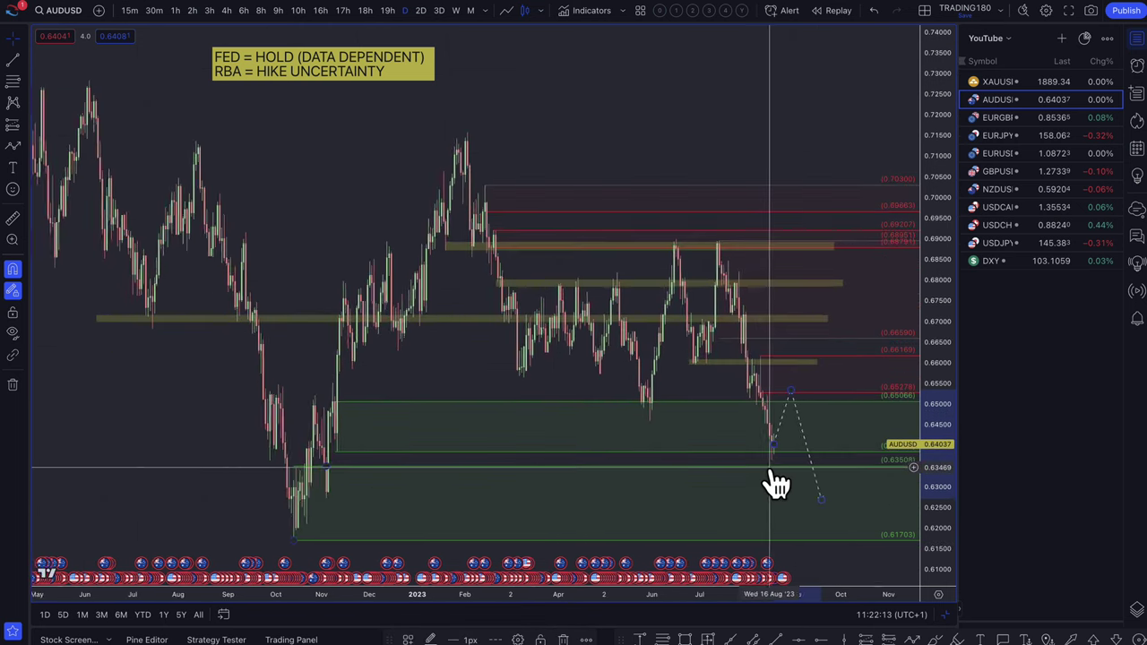
pyautogui.scroll(2, 769, 466)
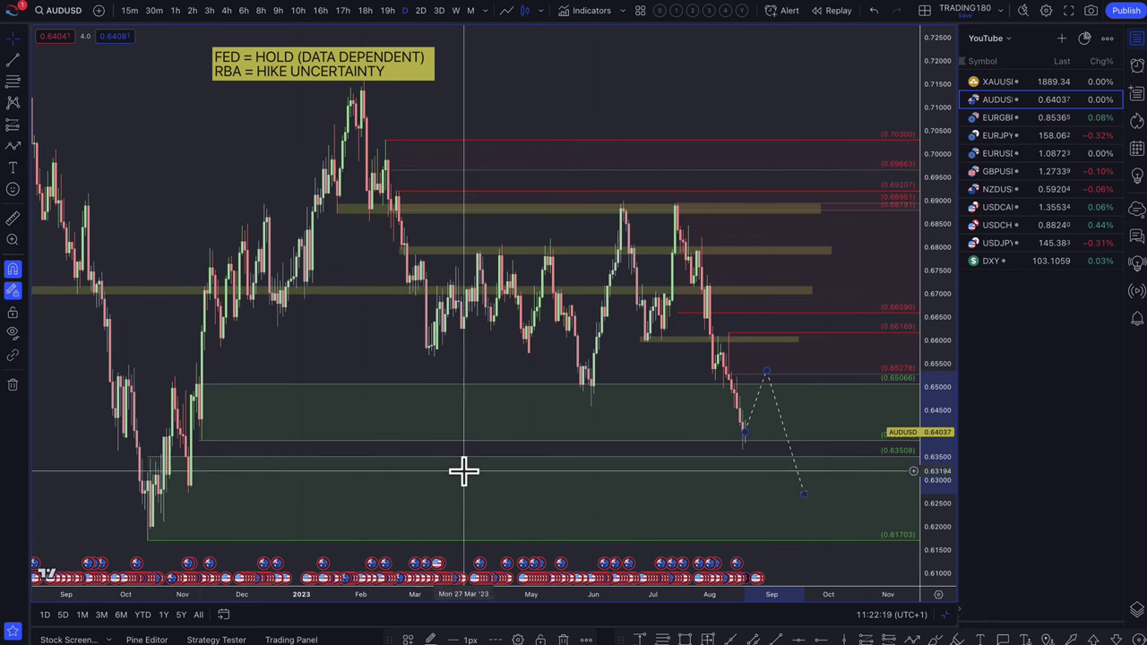
pyautogui.press('Escape')
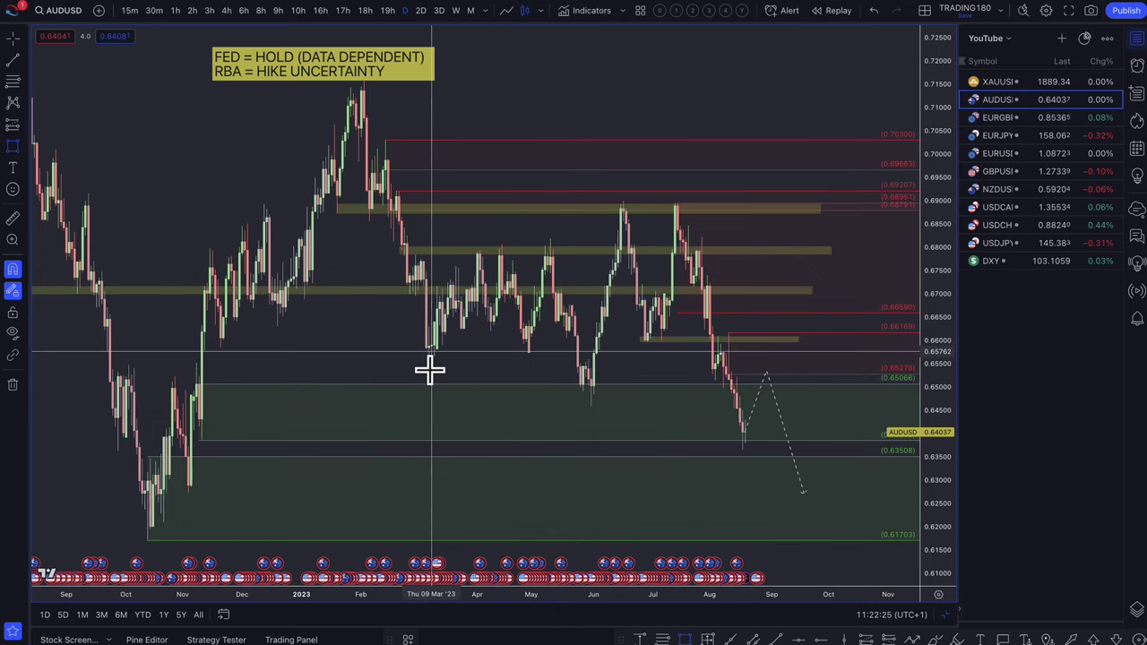
# - Draw a yellow AUDUSD zone from about 0.6527 to 0.65053, spanning 27 March to 7 November 2023, and nudge the path's peak to about 0.6544
pyautogui.moveTo(465, 375); pyautogui.dragTo(897, 383)
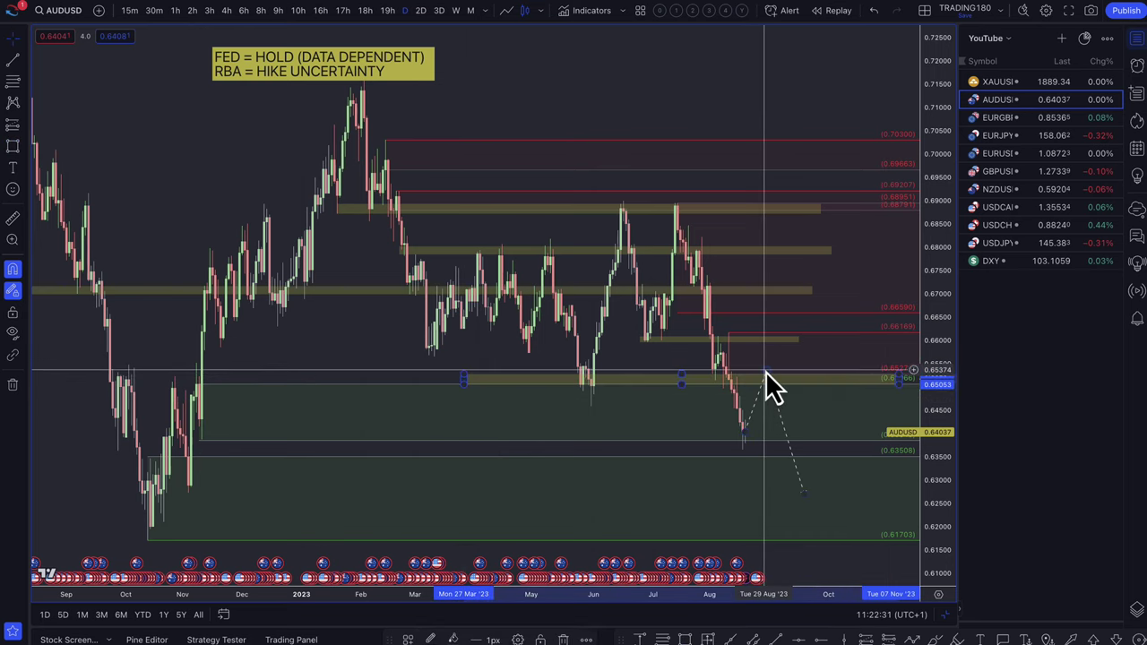
pyautogui.click(765, 371)
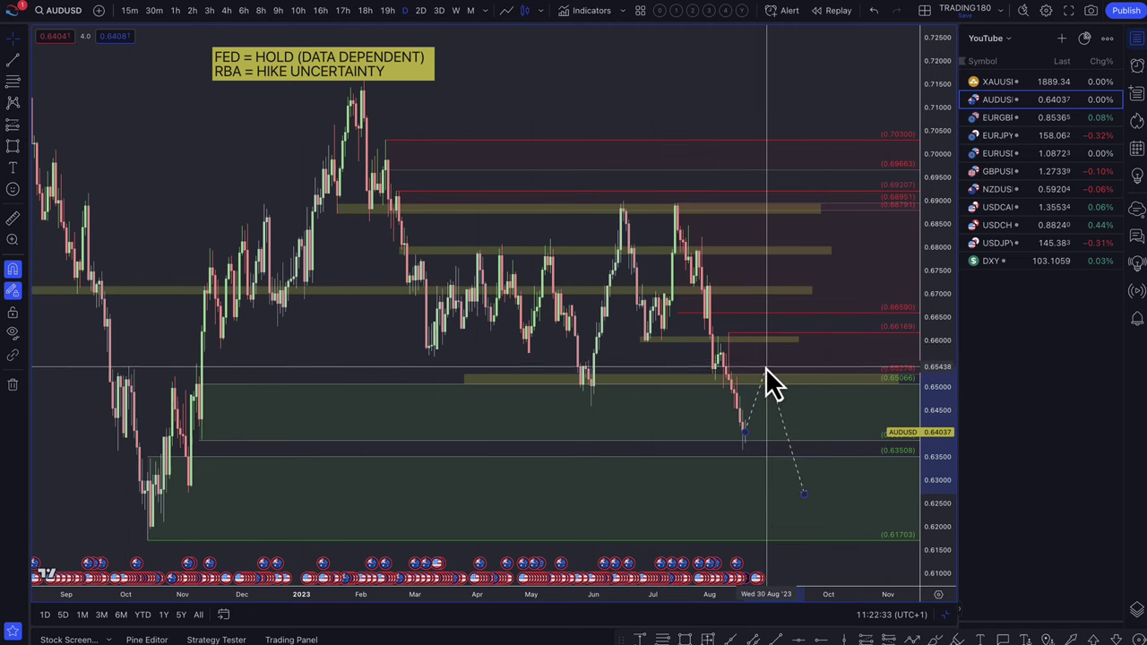
pyautogui.scroll(3, 762, 368)
pyautogui.scroll(3, 742, 374)
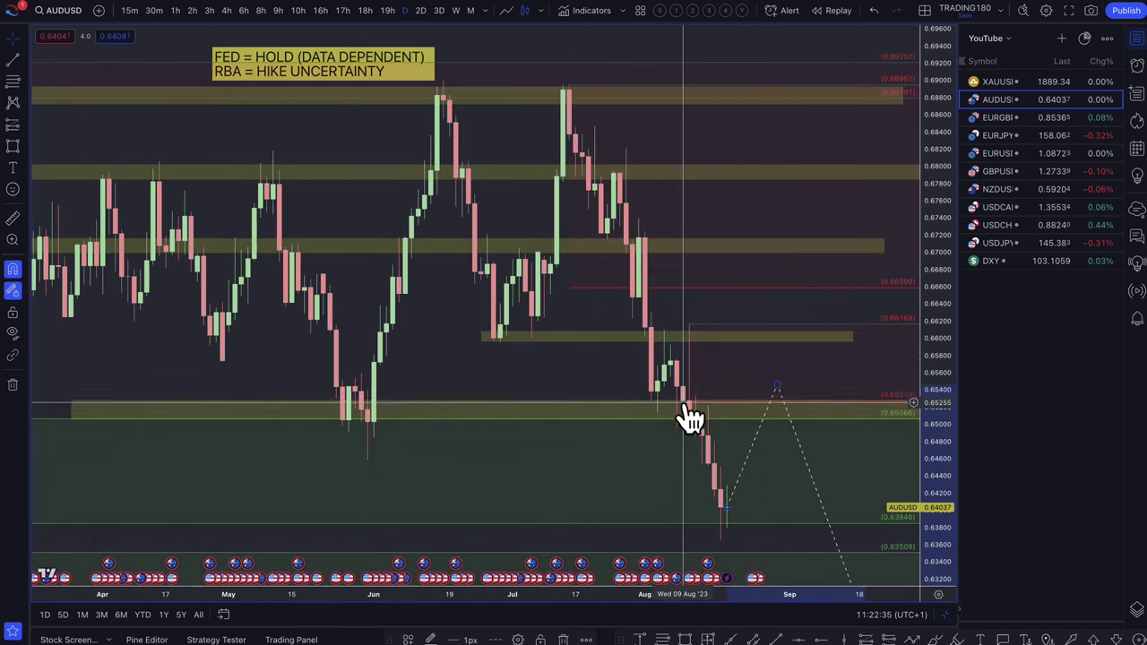
pyautogui.scroll(-3, 775, 399)
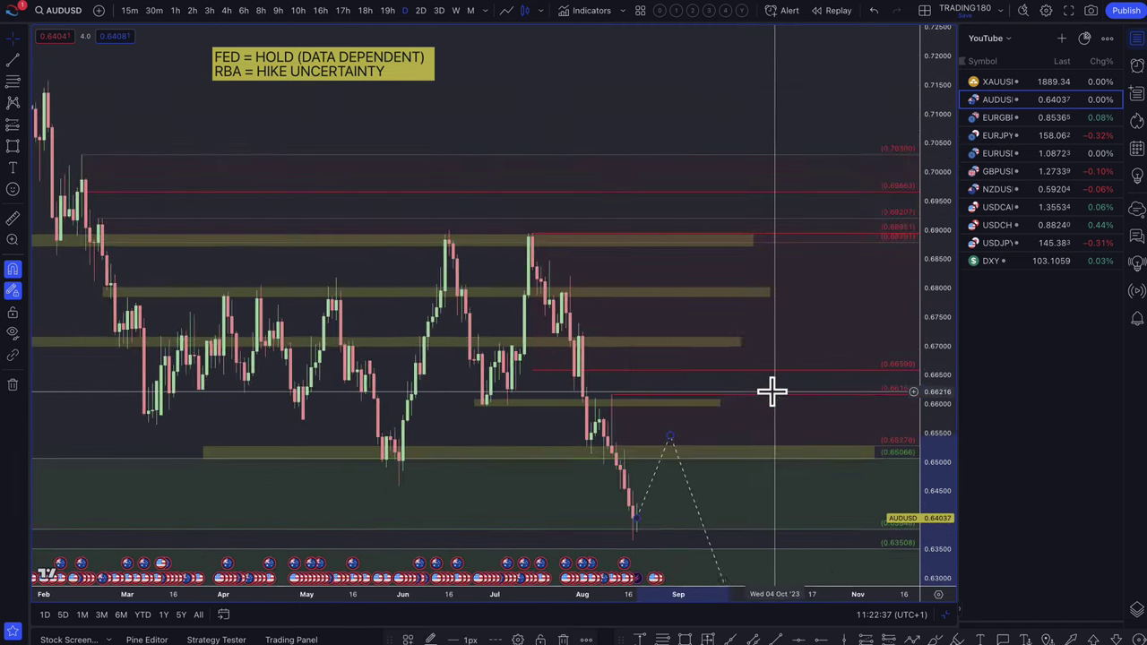
# - Open the XAUUSD chart and extend the yellow zone at the latest lows forward to 19 September 2023
pyautogui.click(1005, 82)
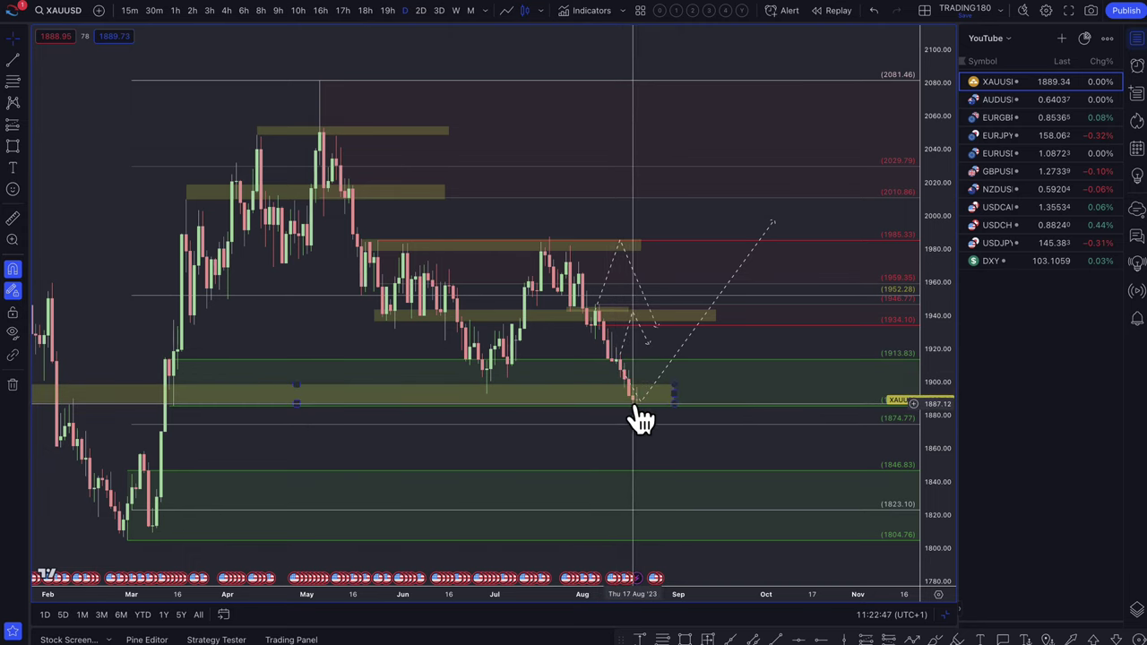
pyautogui.scroll(-3, 654, 404)
pyautogui.scroll(3, 735, 351)
pyautogui.click(732, 365)
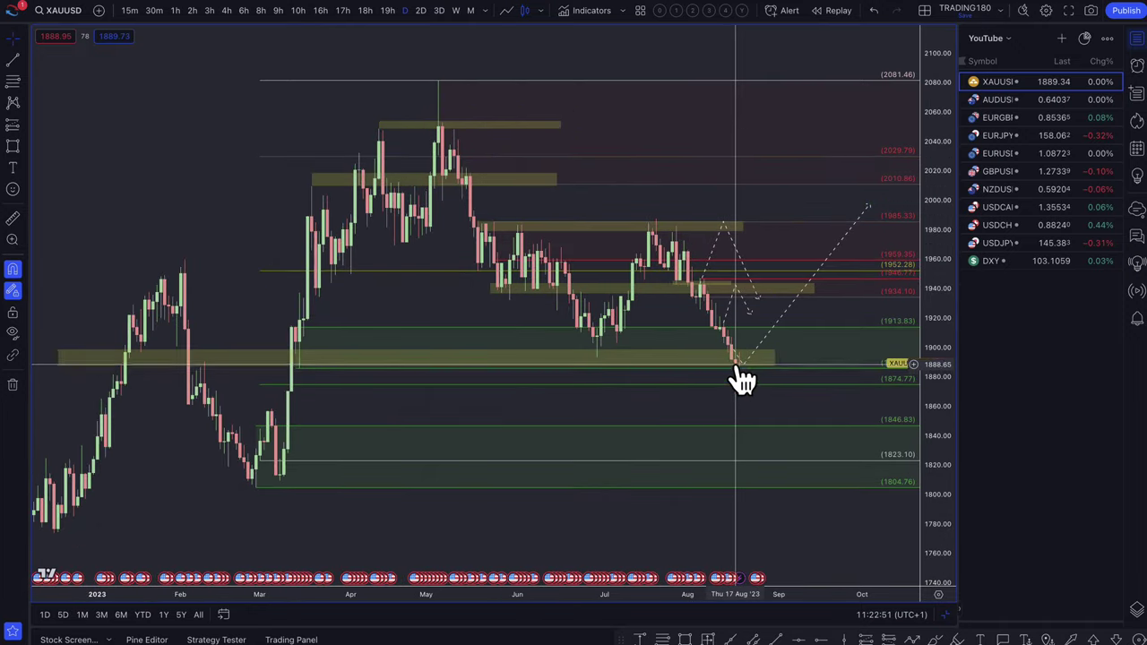
pyautogui.moveTo(775, 350); pyautogui.dragTo(826, 349)
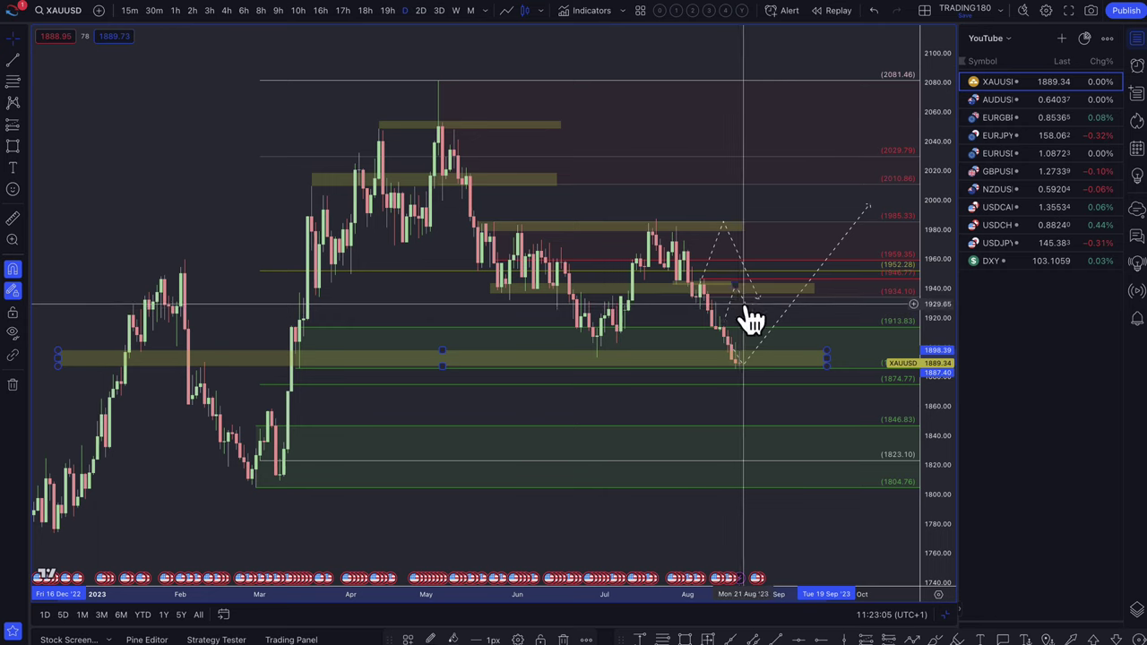
# - Adjust the gold path to bottom at the latest candle and extend the yellow 1984.05–1978.85 zone forward to 6 October 2023
pyautogui.moveTo(744, 366)
pyautogui.mouseDown()
pyautogui.moveTo(740, 411)
pyautogui.moveTo(758, 456)
pyautogui.moveTo(740, 374)
pyautogui.mouseUp()
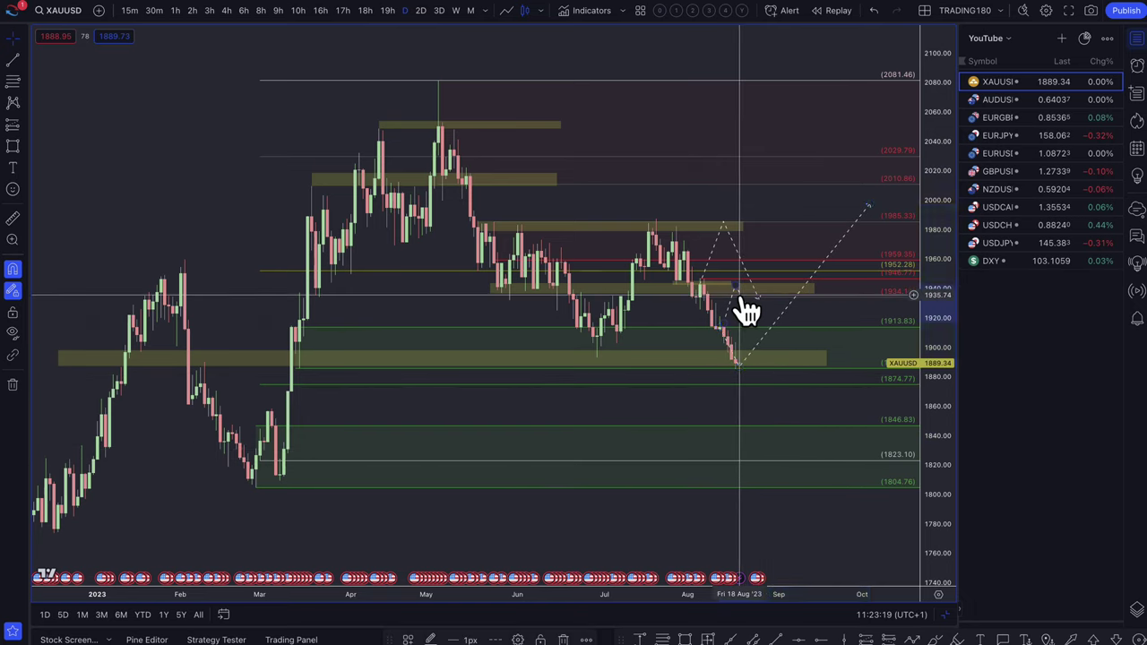
pyautogui.moveTo(734, 225); pyautogui.dragTo(877, 224)
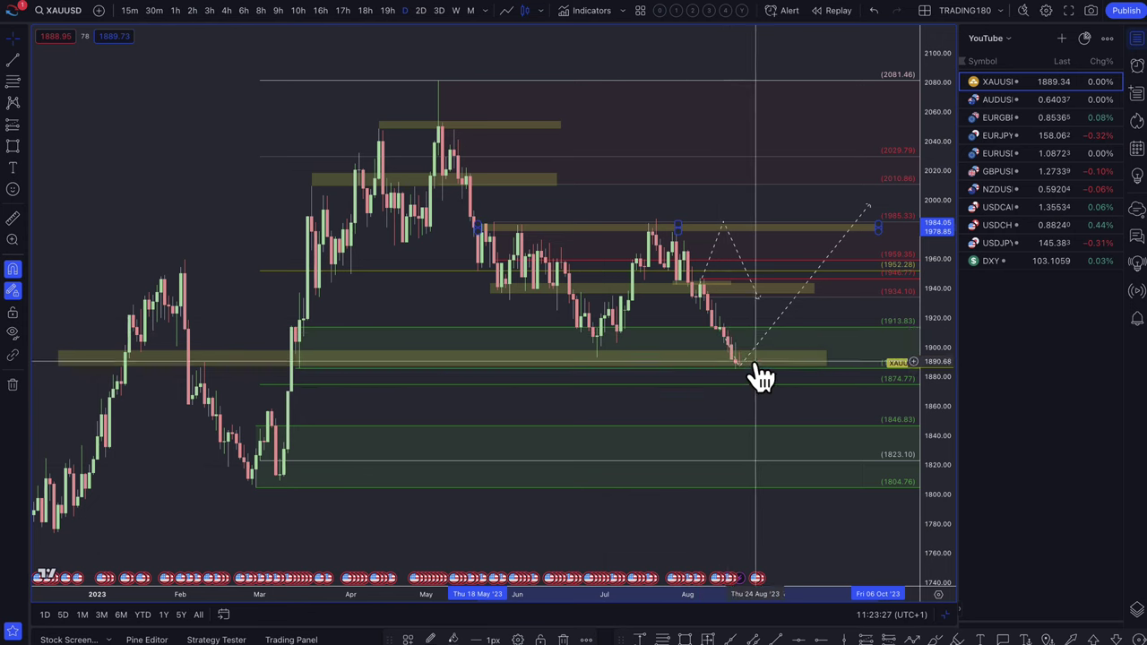
# - Mark a gold zone from 1912.58 to 1920.98 starting at the 11 August candle and apply the SUPPLY drawing template
pyautogui.scroll(-1, 725, 343)
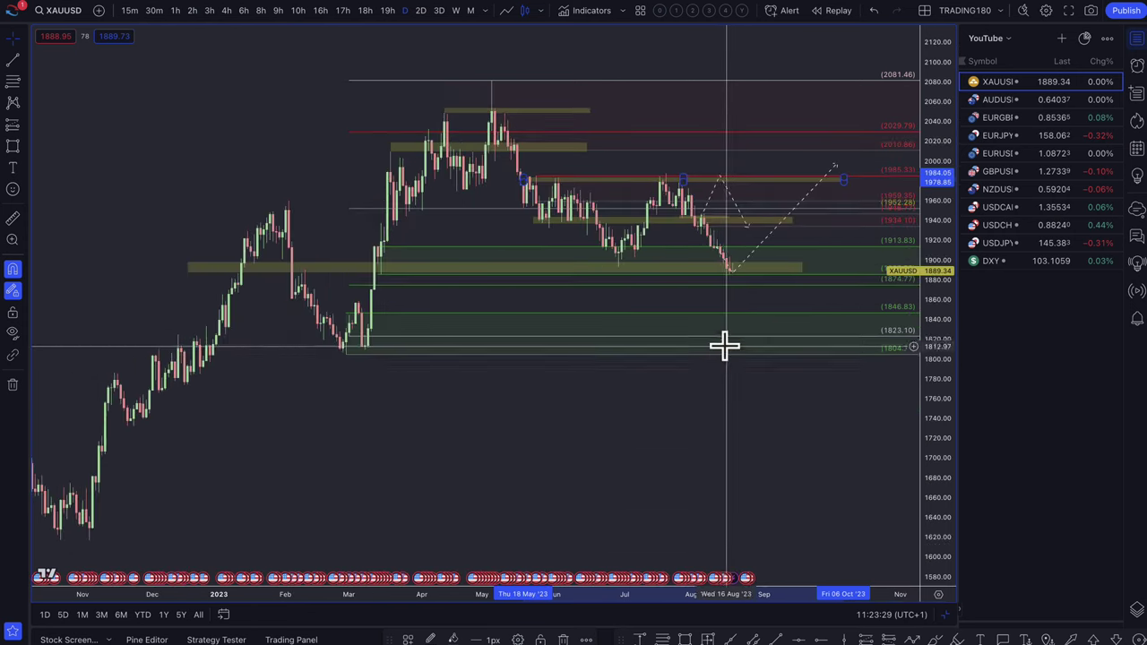
pyautogui.scroll(2, 714, 335)
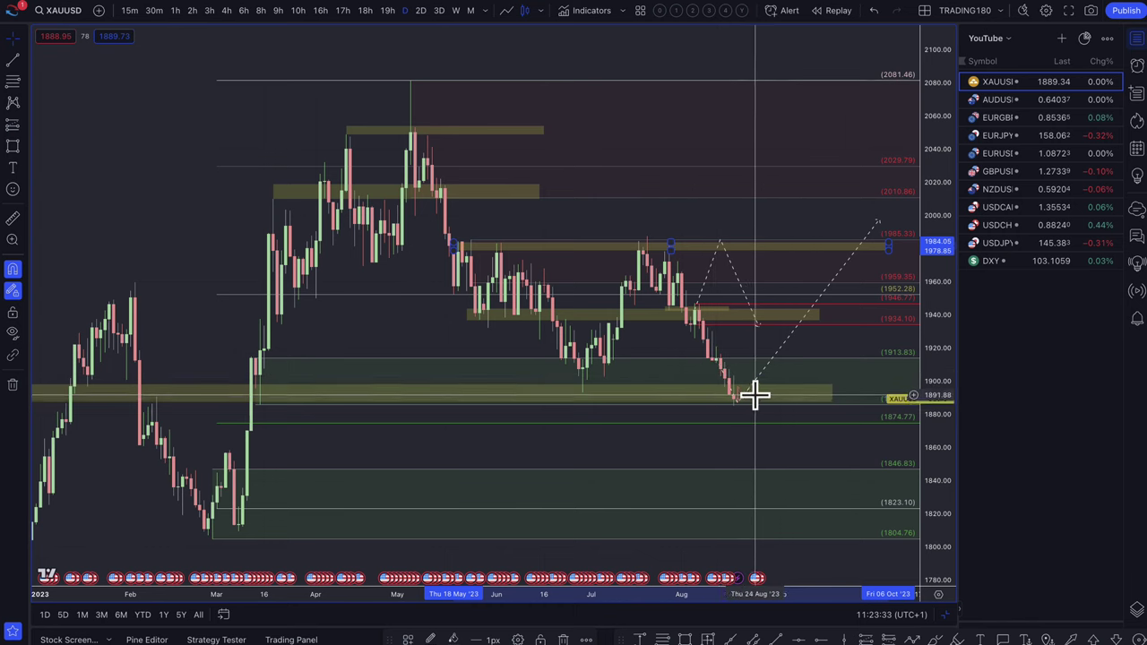
pyautogui.scroll(-1, 747, 473)
pyautogui.scroll(-1, 748, 473)
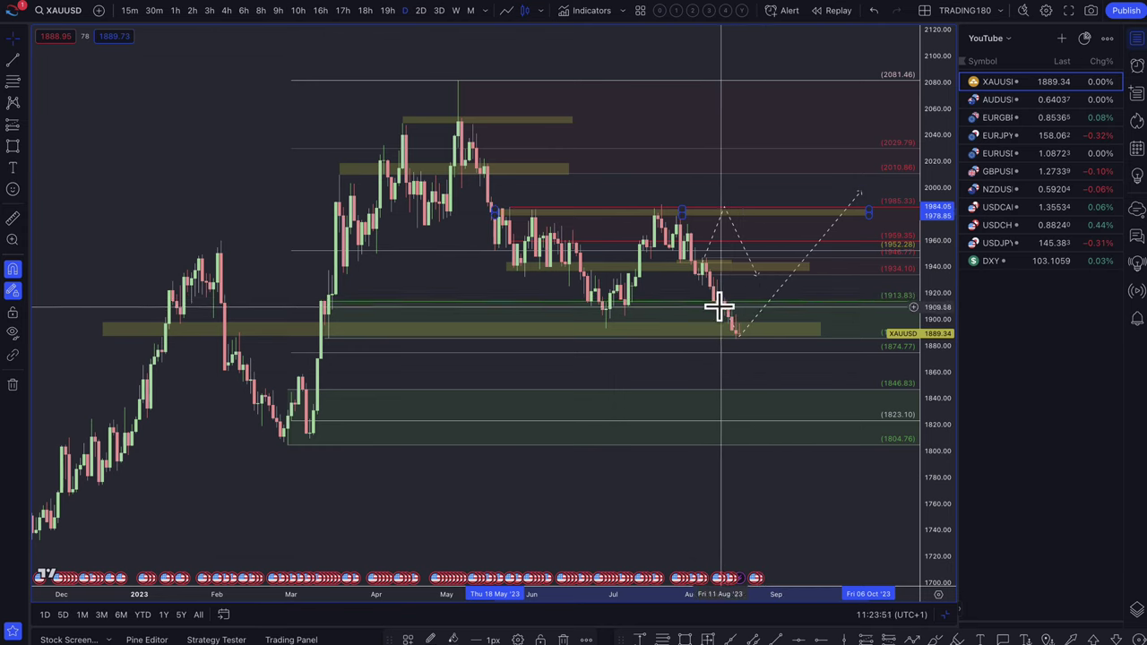
pyautogui.scroll(3, 753, 331)
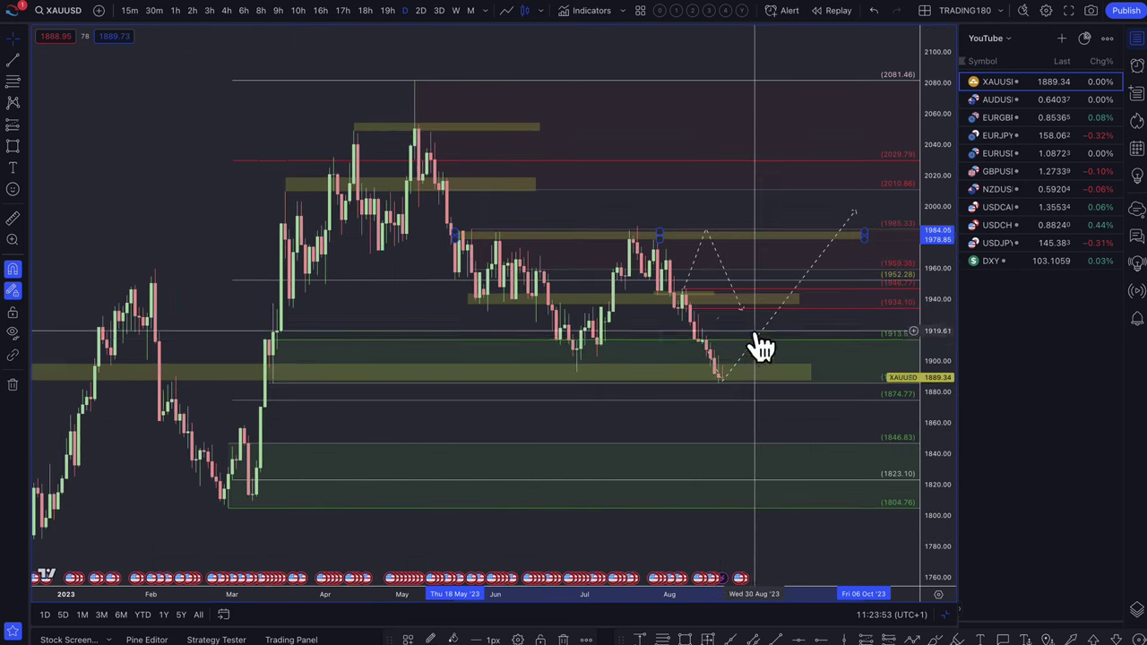
pyautogui.scroll(4, 628, 323)
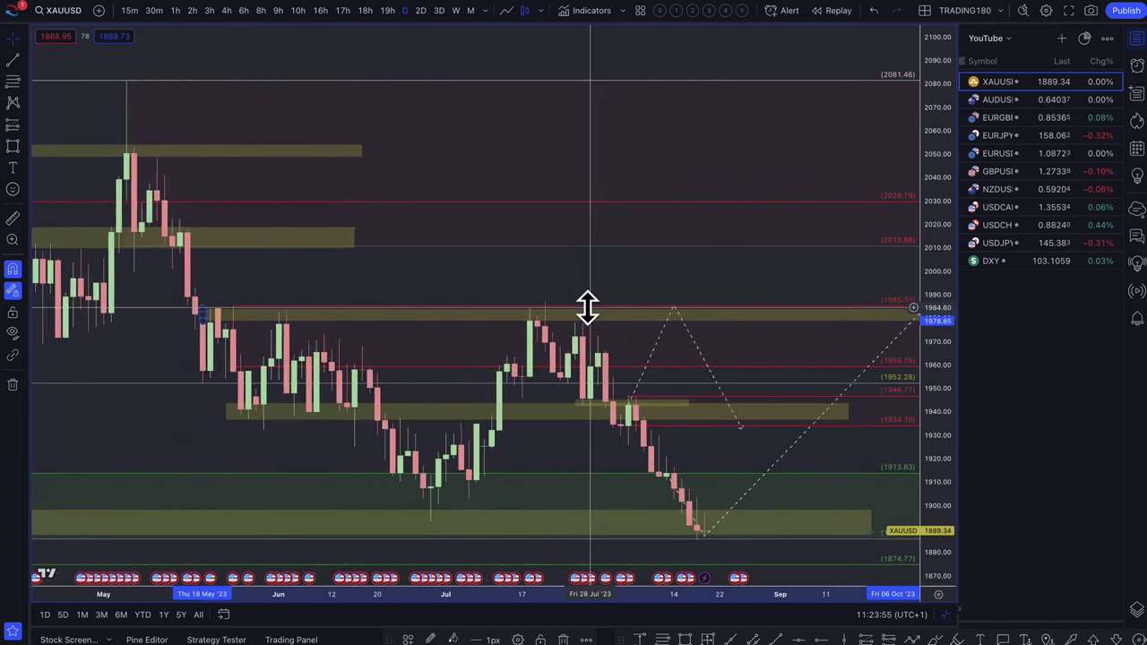
pyautogui.click(13, 79)
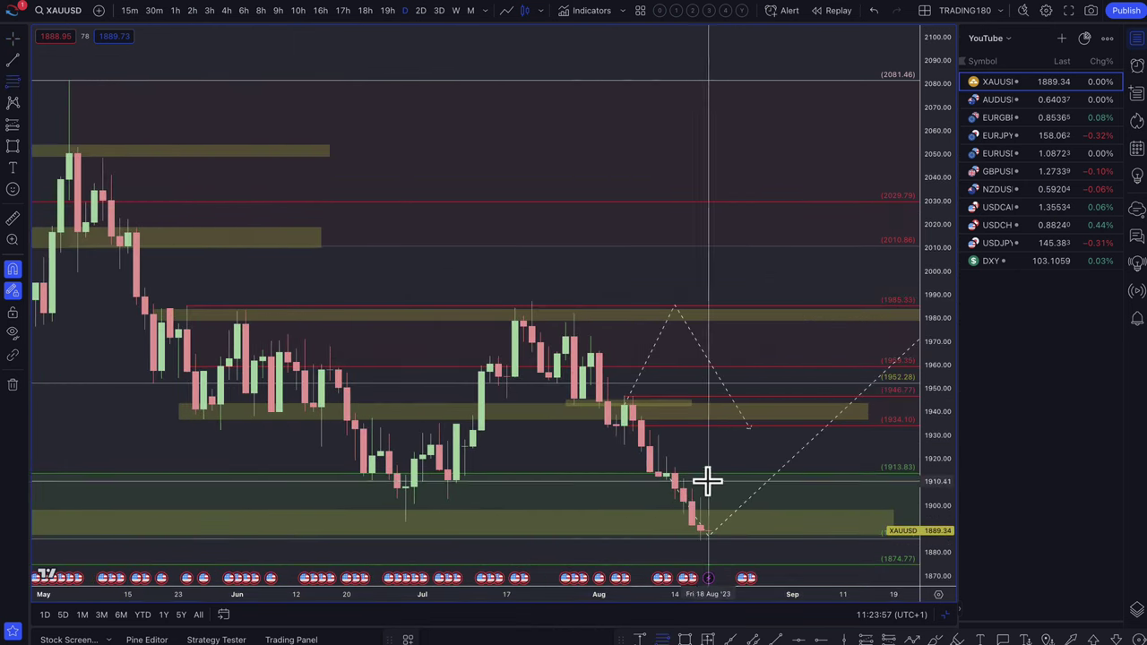
pyautogui.click(668, 477)
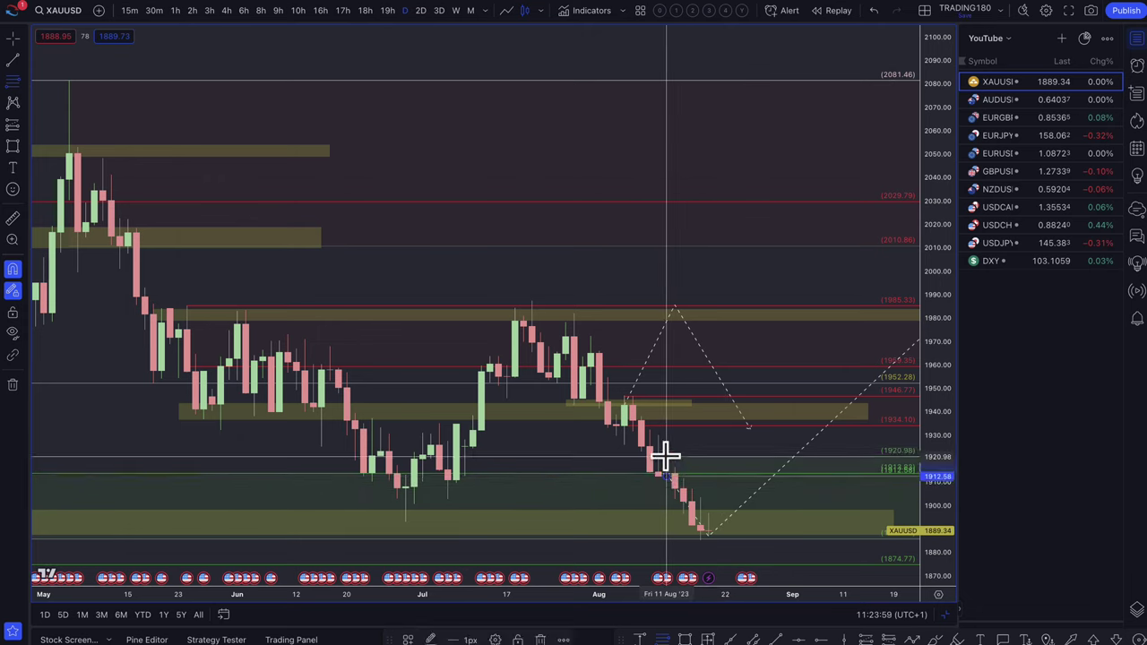
pyautogui.click(666, 458)
pyautogui.click(407, 640)
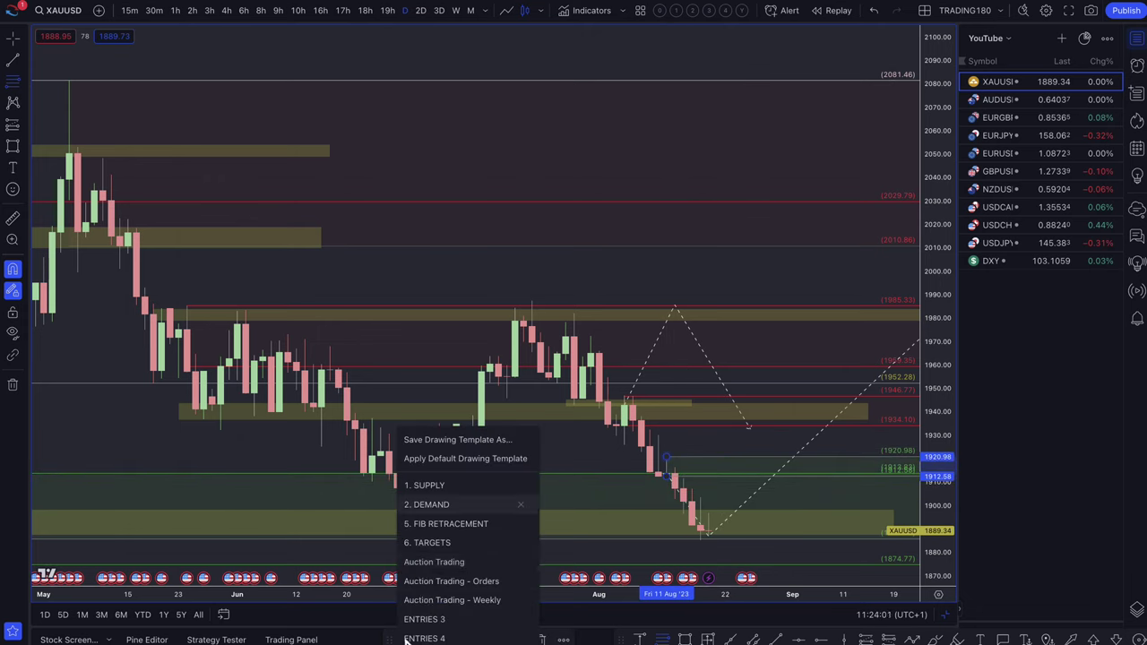
pyautogui.click(436, 504)
# - Lower the gold path's endpoint to about 1919 inside the new supply zone and add a falling leg to about 1890.5 on 1 September
pyautogui.hscroll(3, 717, 471)
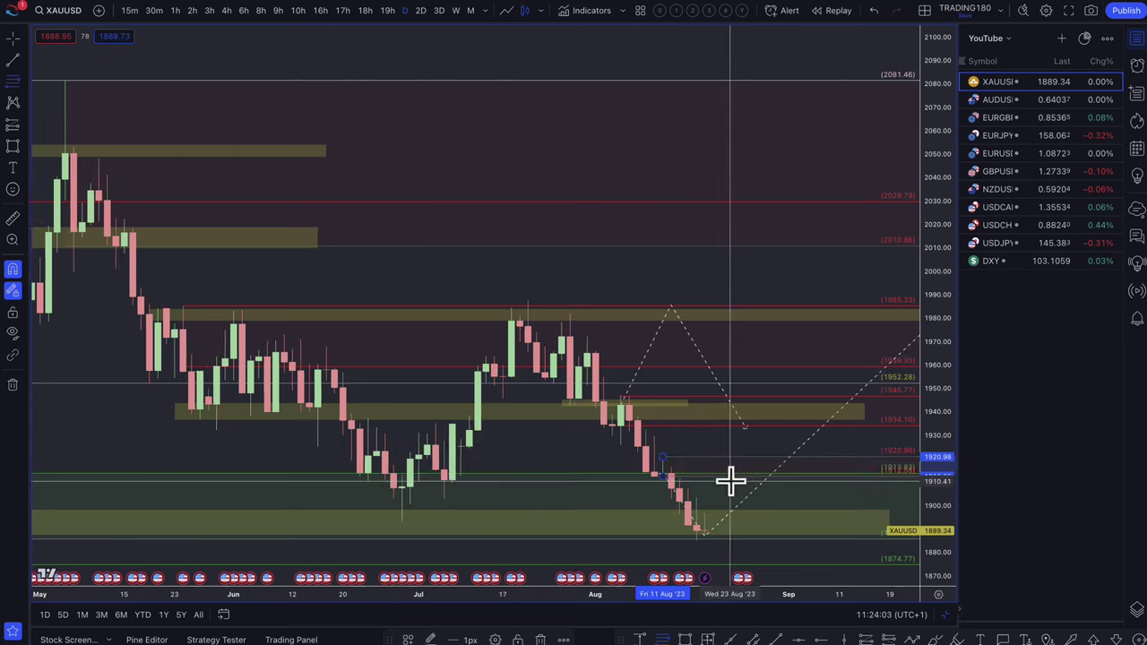
pyautogui.scroll(-1, 708, 461)
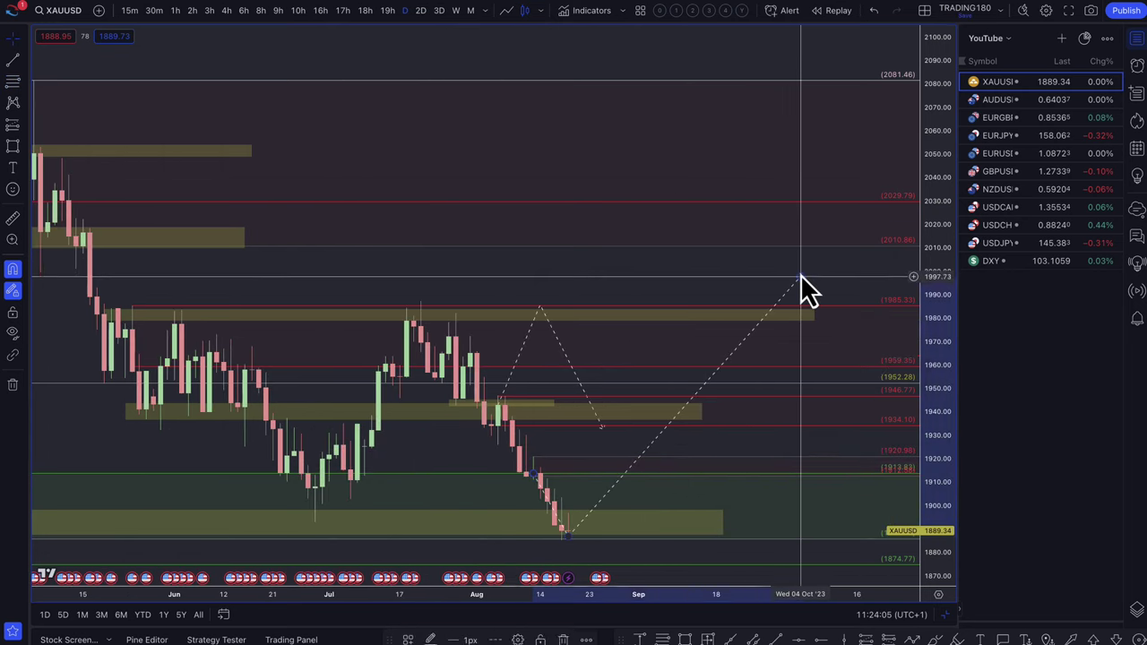
pyautogui.moveTo(800, 278); pyautogui.dragTo(604, 462)
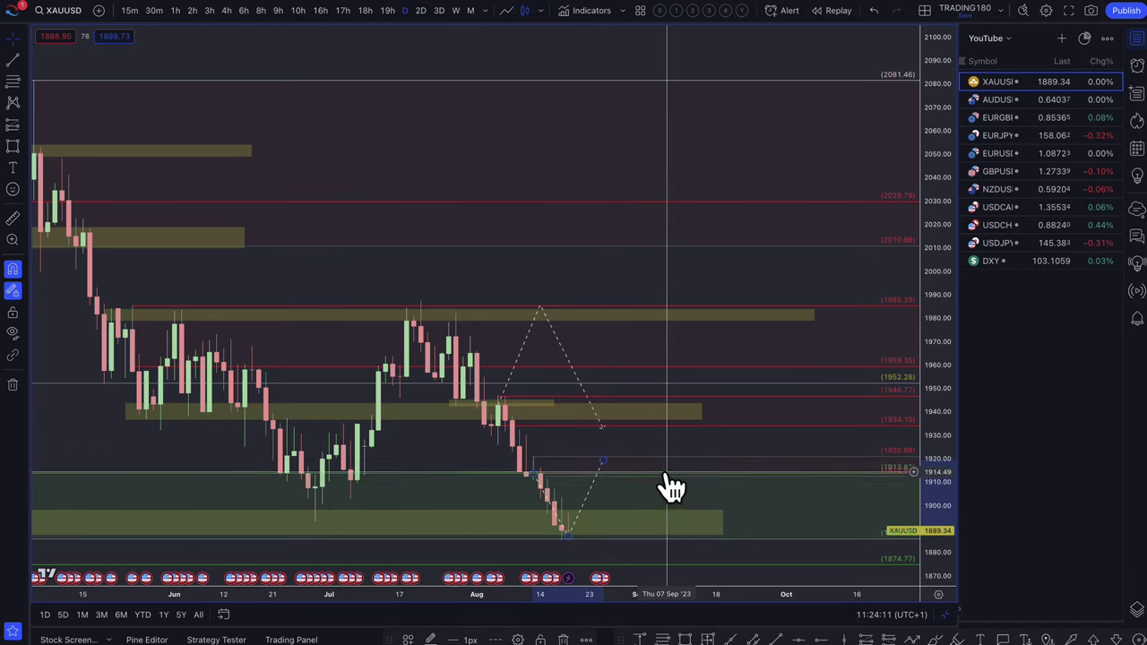
pyautogui.click(601, 461)
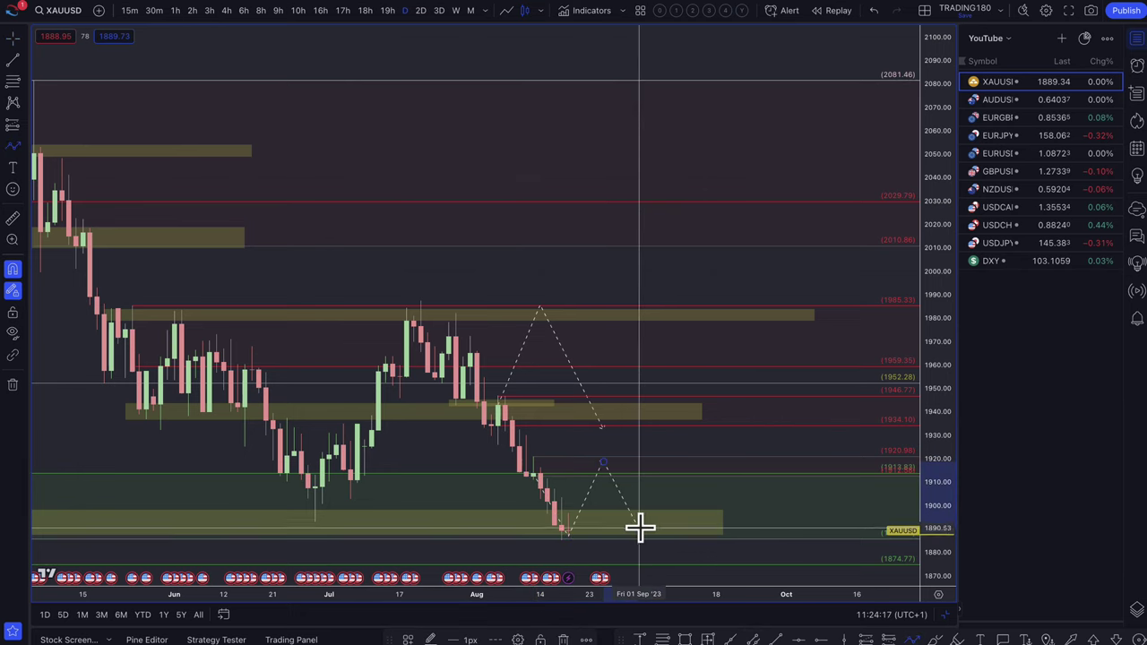
pyautogui.click(639, 528)
# - Switch the XAUUSD chart to the 1-hour timeframe and examine the August decline against the marked zones and projected path
pyautogui.scroll(5, 397, 182)
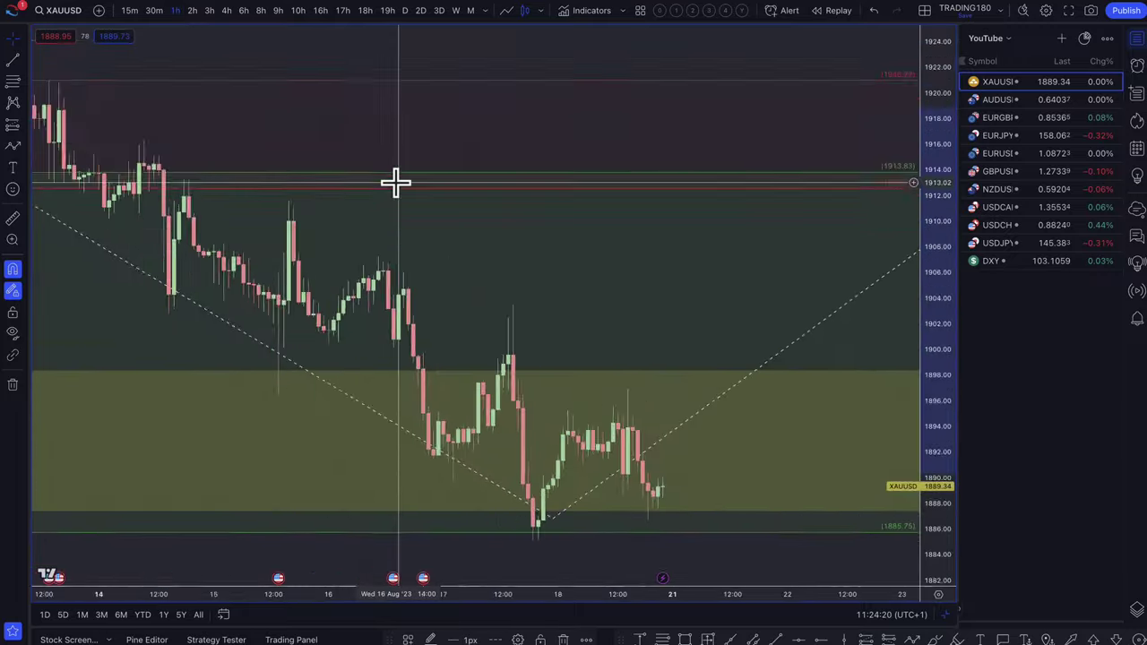
pyautogui.scroll(-2, 397, 182)
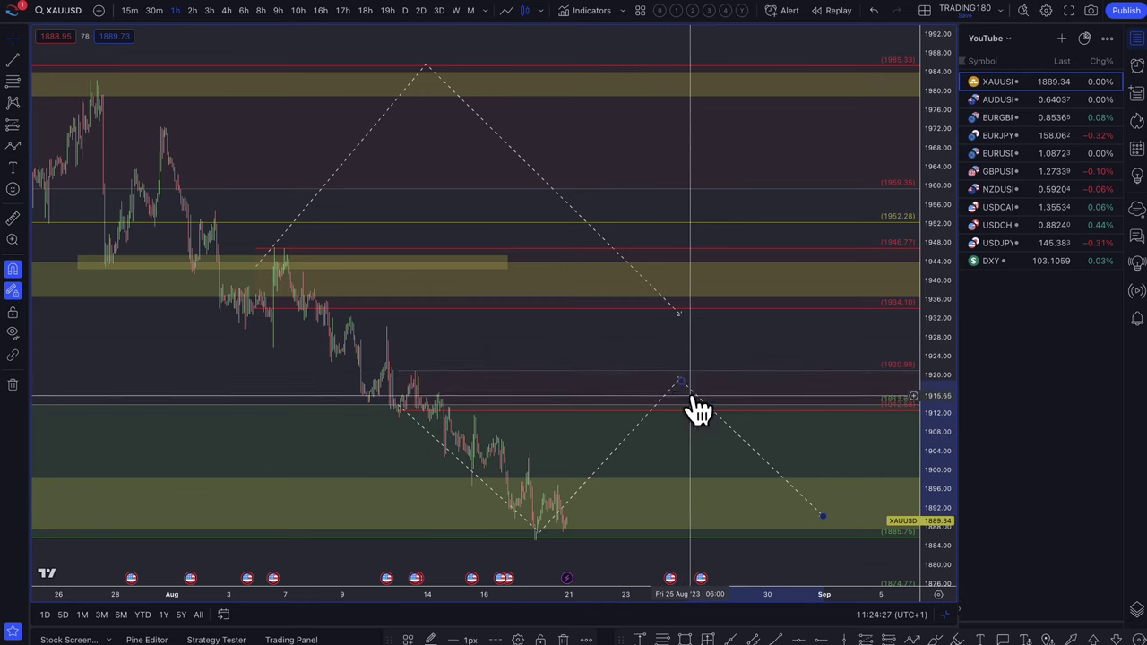
pyautogui.scroll(-5, 691, 391)
pyautogui.scroll(-2, 735, 381)
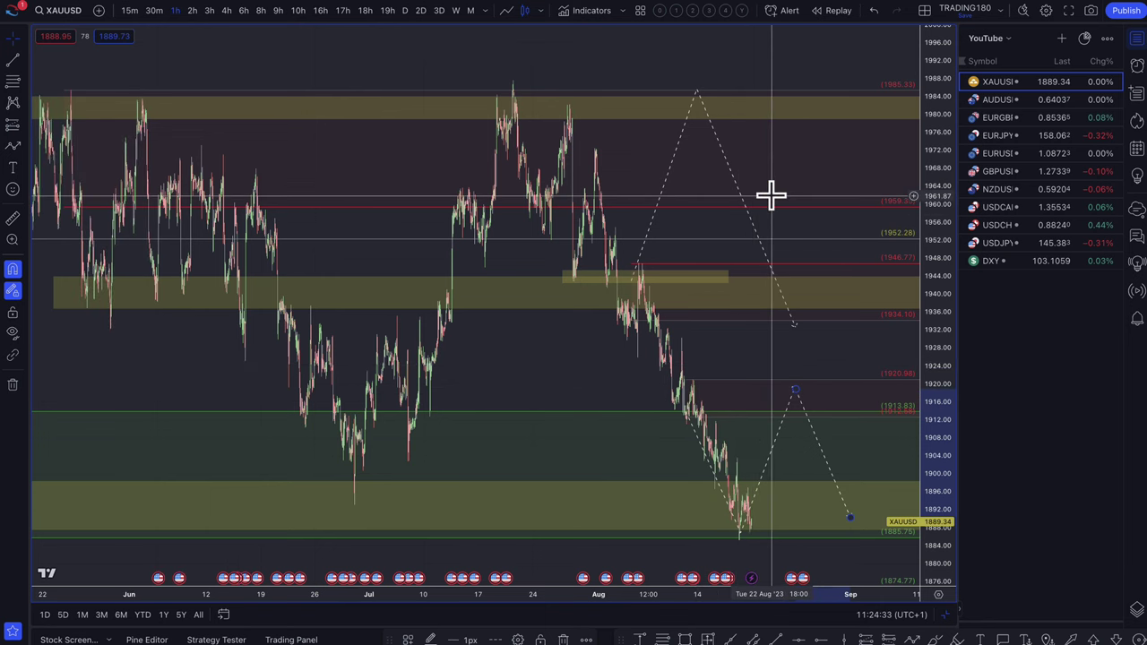
pyautogui.scroll(5, 790, 148)
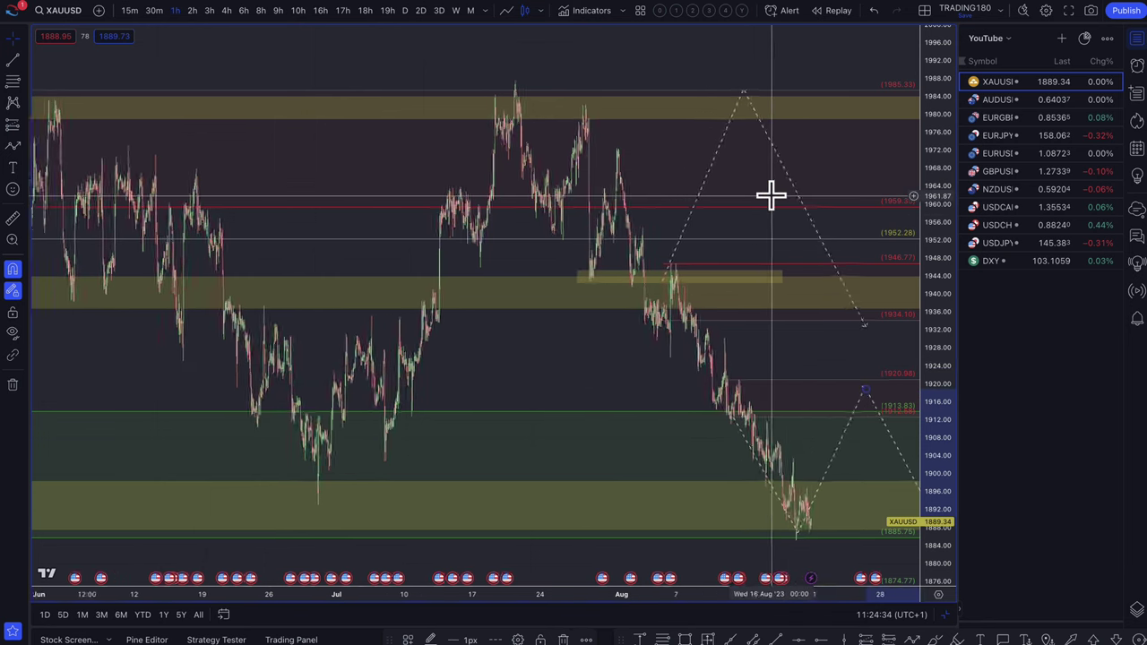
# - Hide the watchlist to widen the gold chart and deselect the projected path
pyautogui.click(1138, 40)
pyautogui.hscroll(5, 803, 188)
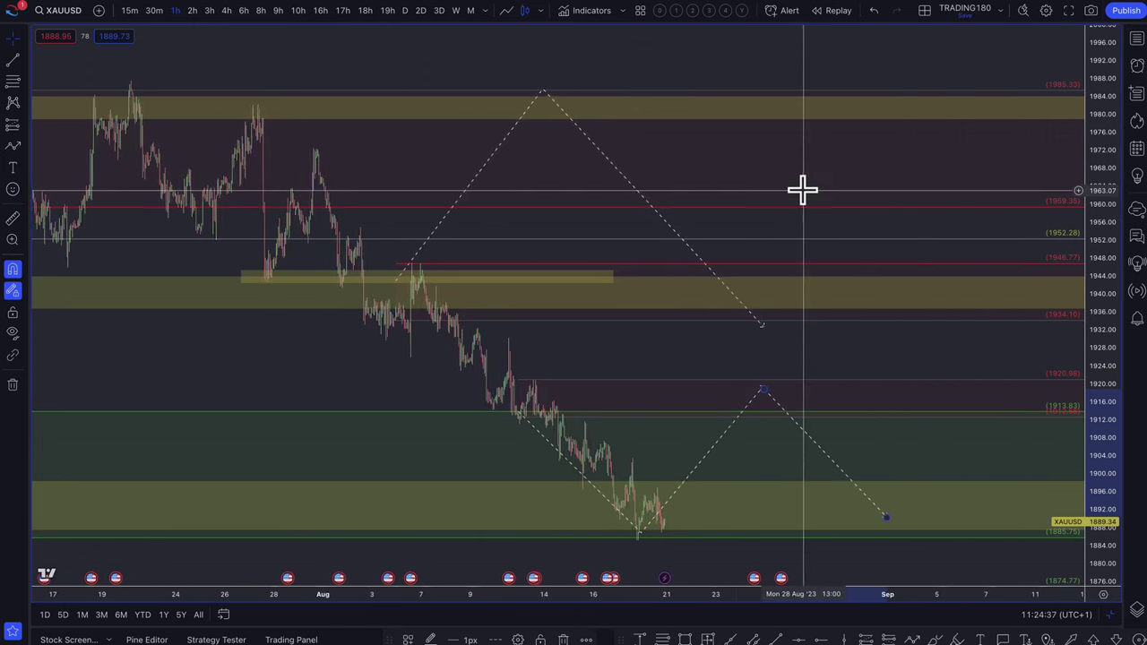
pyautogui.rightClick(579, 236)
pyautogui.click(577, 236)
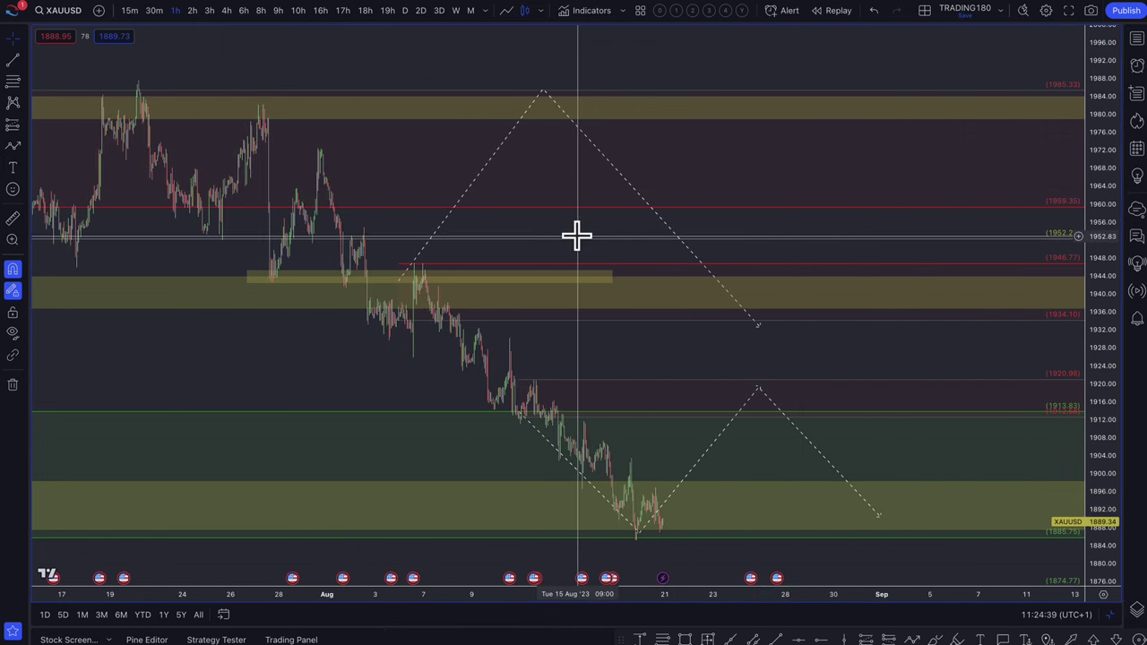